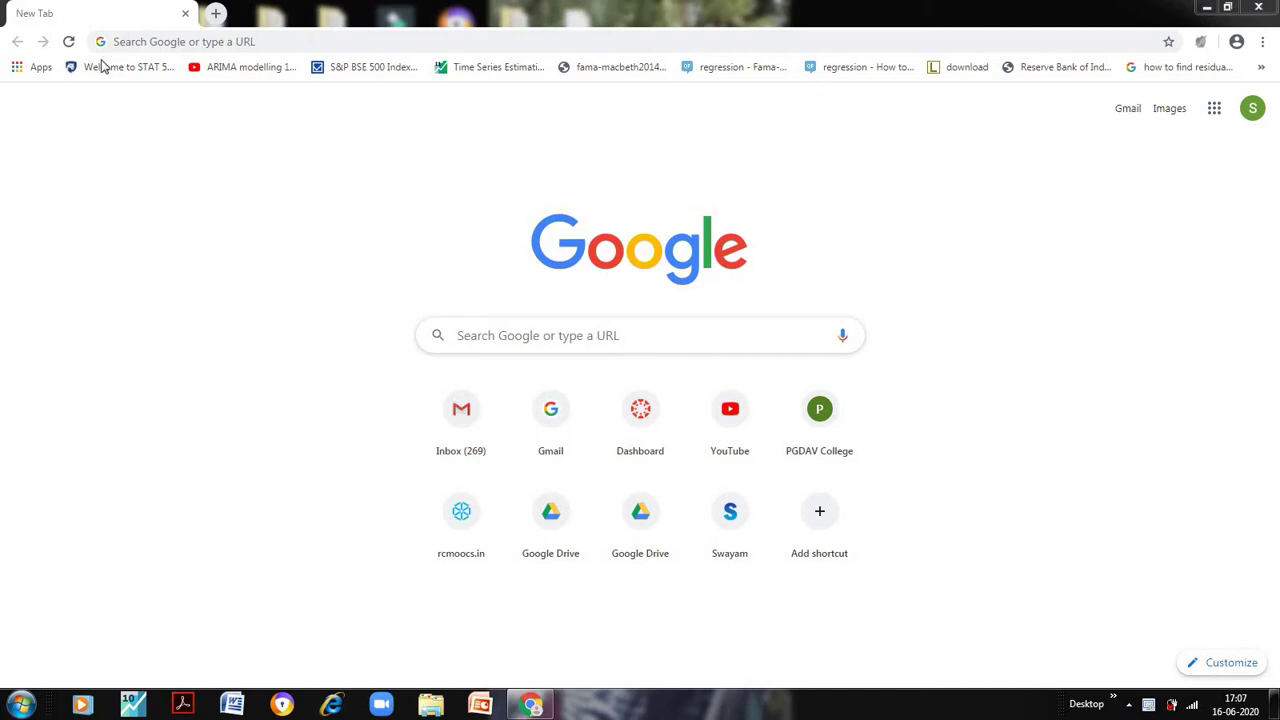
Search Google for 'coggle' to reach the Coggle diagram dashboard.
click(547, 335)
text(coggle)
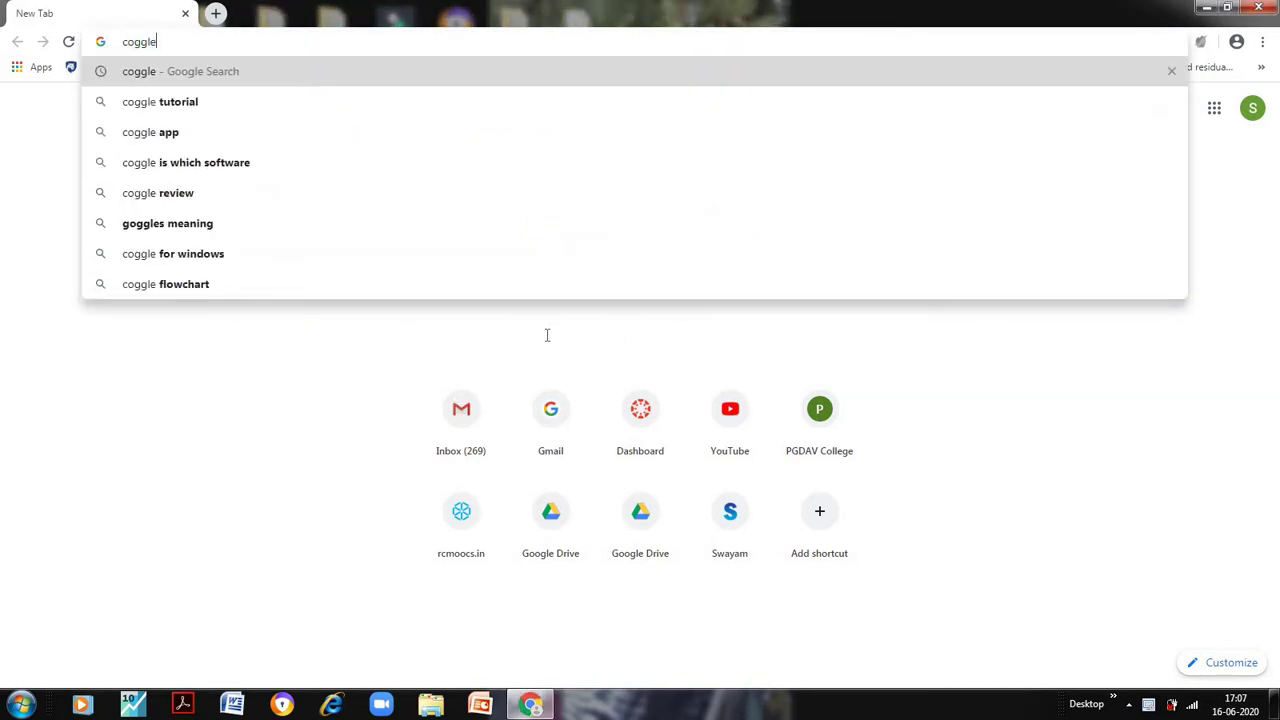
key(Return)
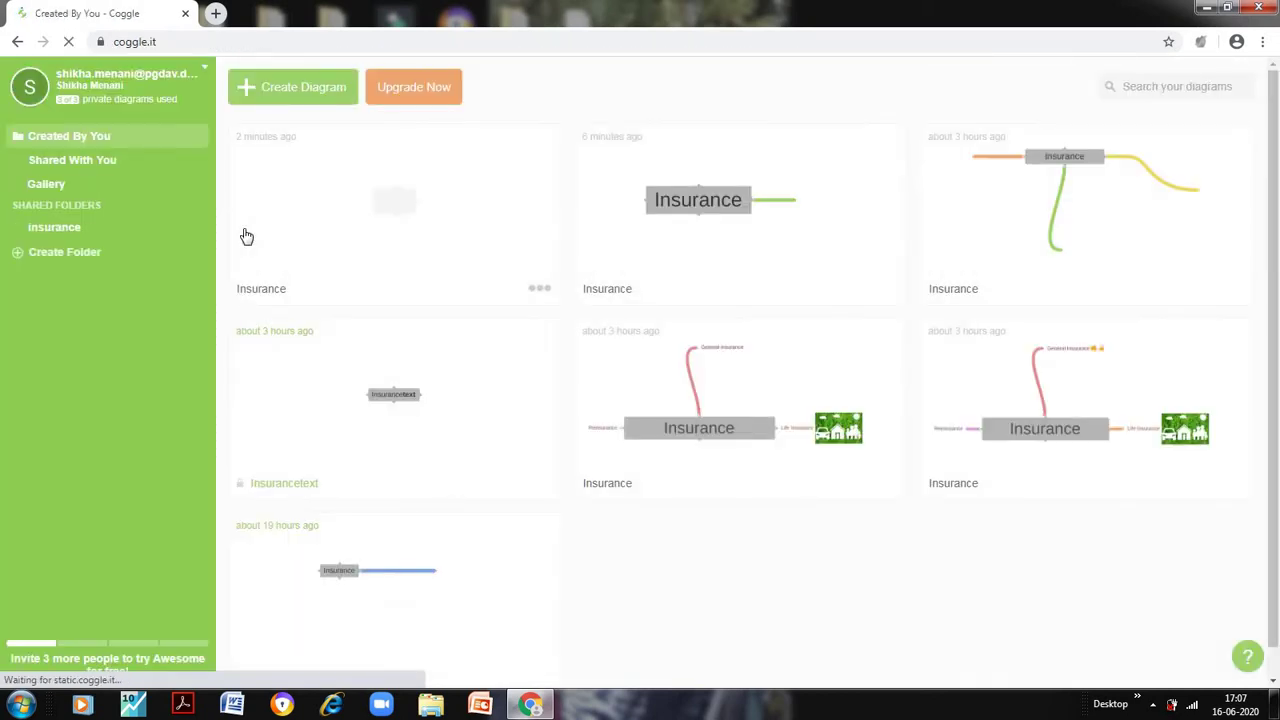
Create a blank Coggle diagram with 'Insurance' as the central node.
click(305, 93)
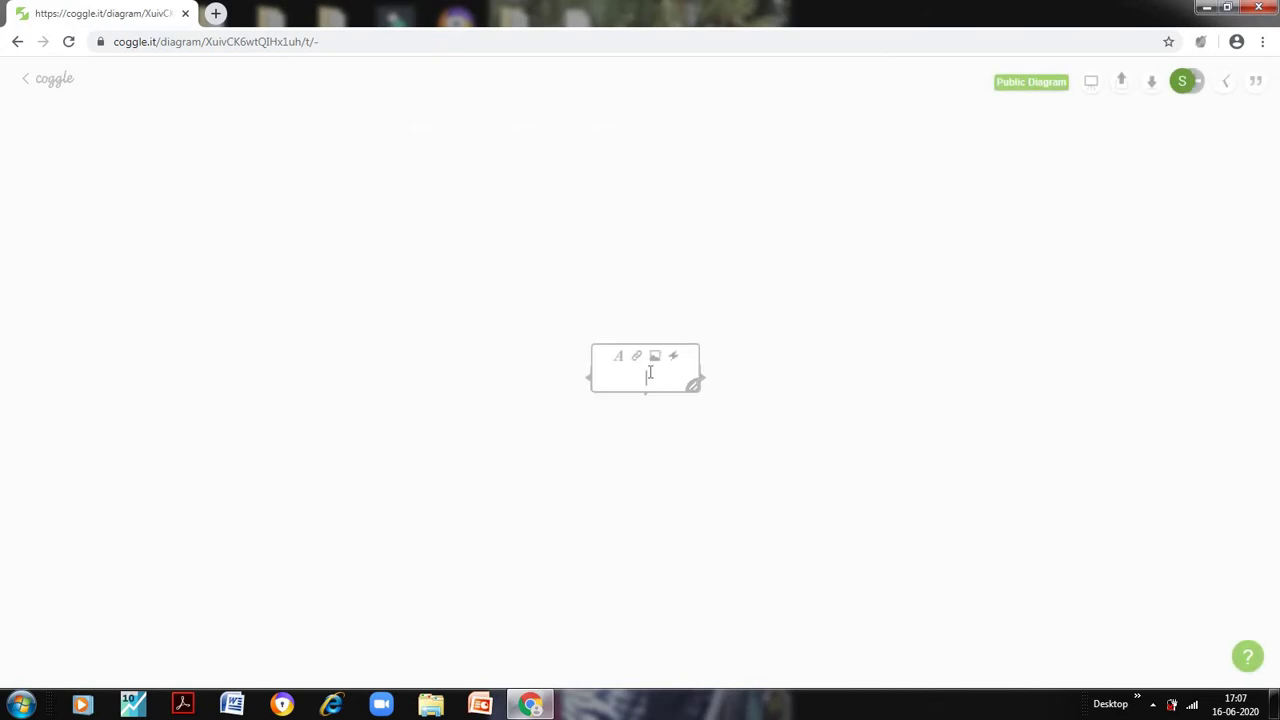
text(Insurance)
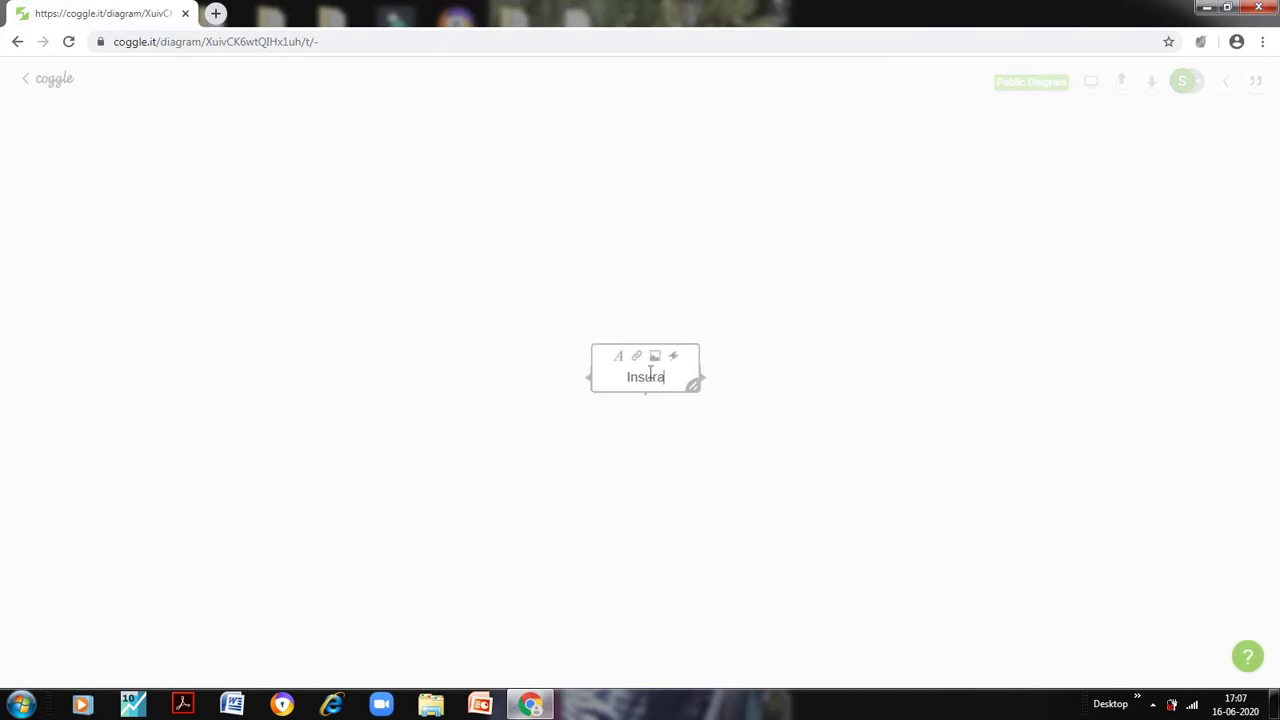
click(671, 447)
Add a 'Life' branch right of Insurance and a new branch below it.
mouse_move(698, 382)
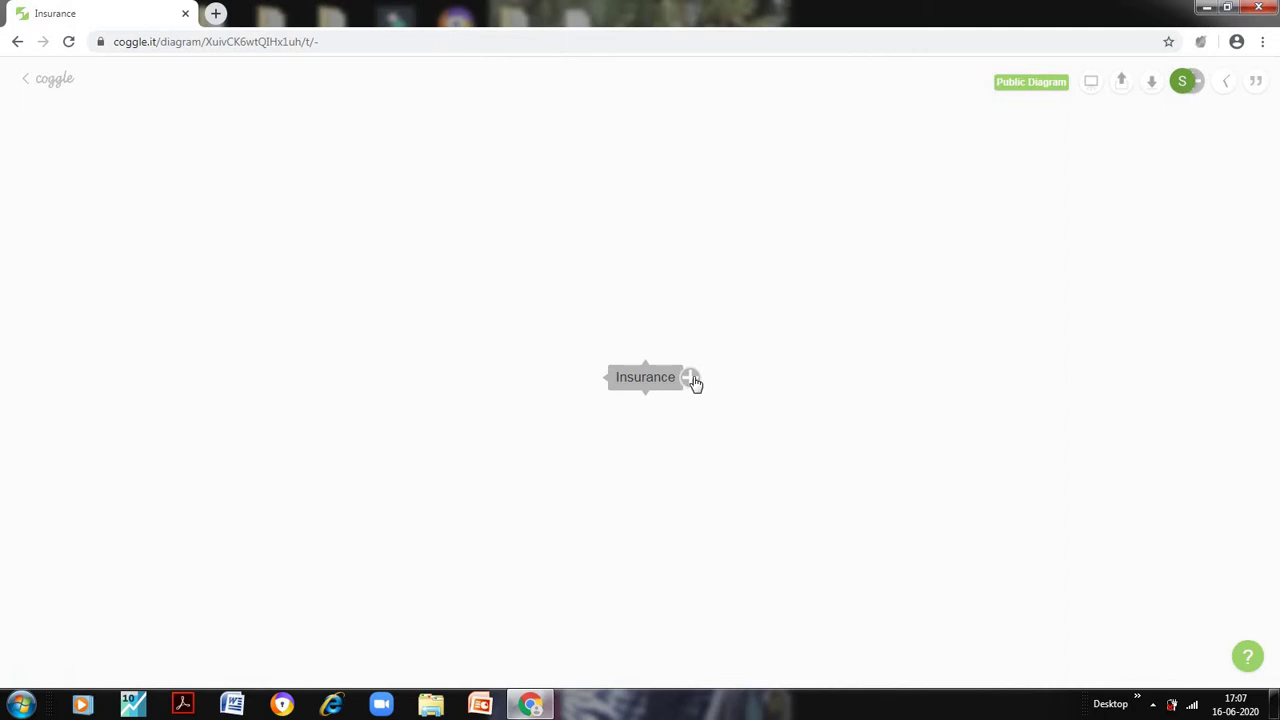
click(692, 379)
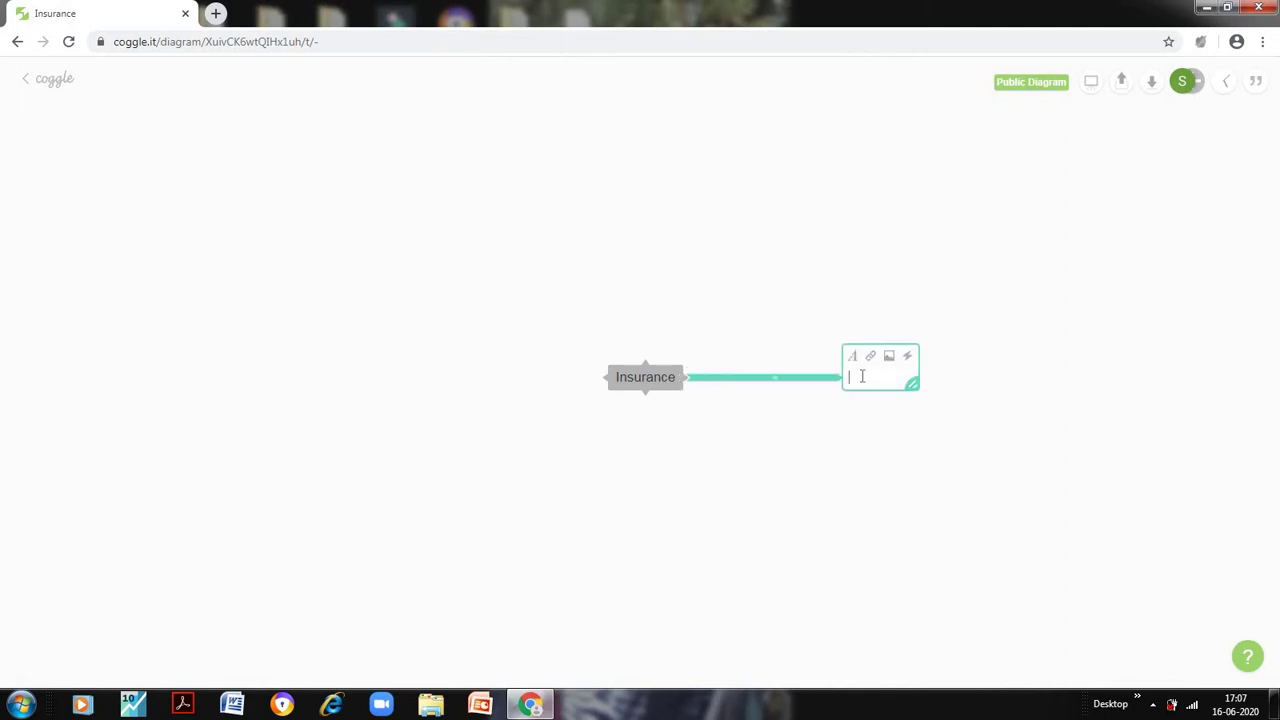
text(Life)
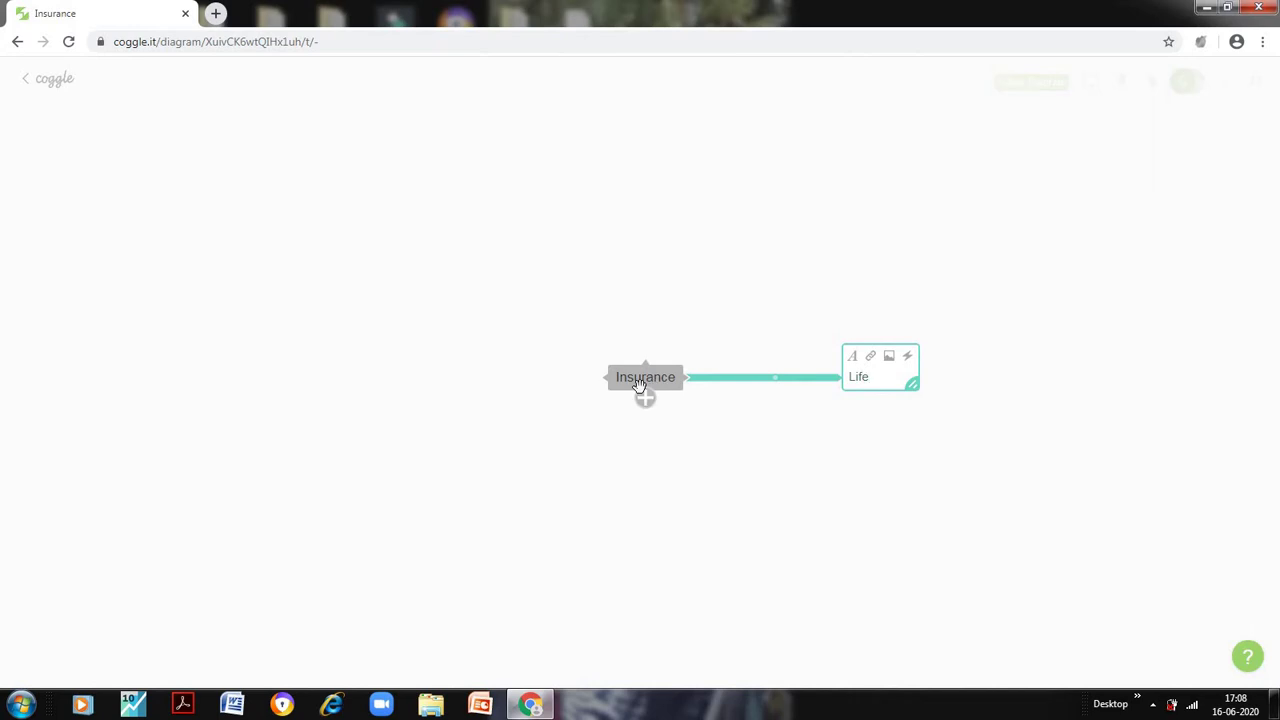
click(640, 386)
click(645, 398)
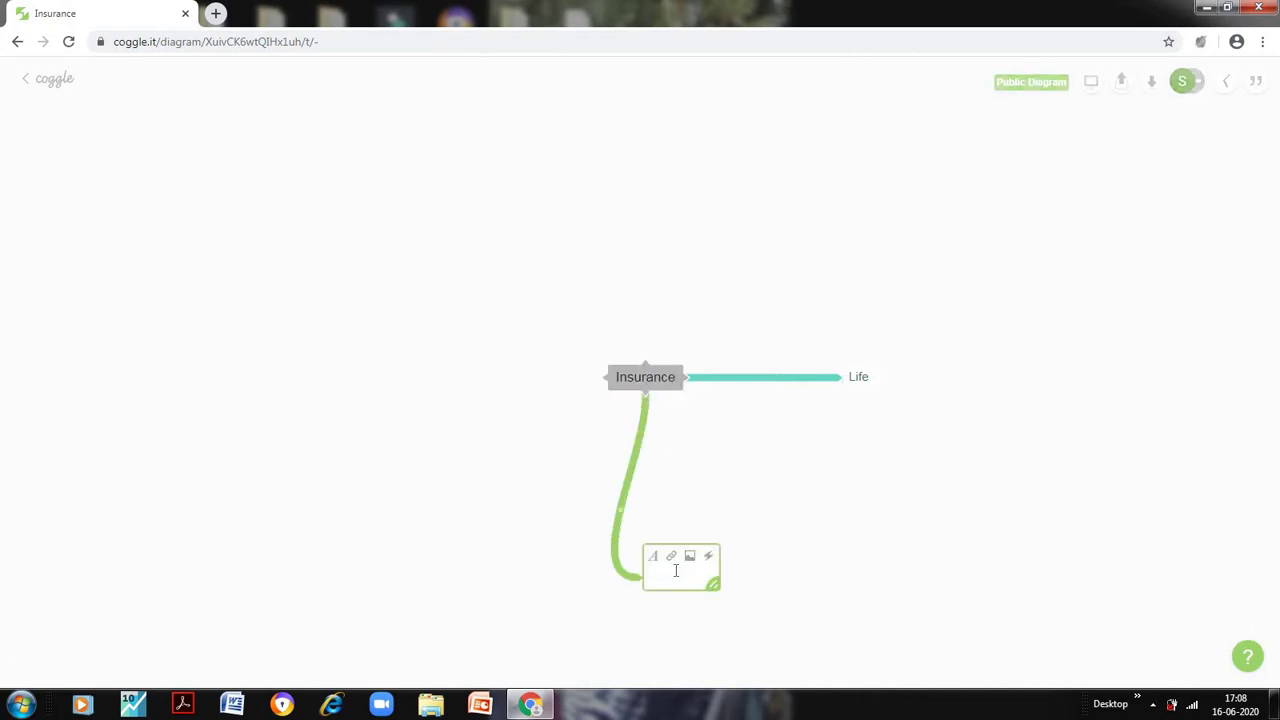
Add a left branch typed 'Reinsurance', then undo the extra top branch with Ctrl+Z.
click(597, 378)
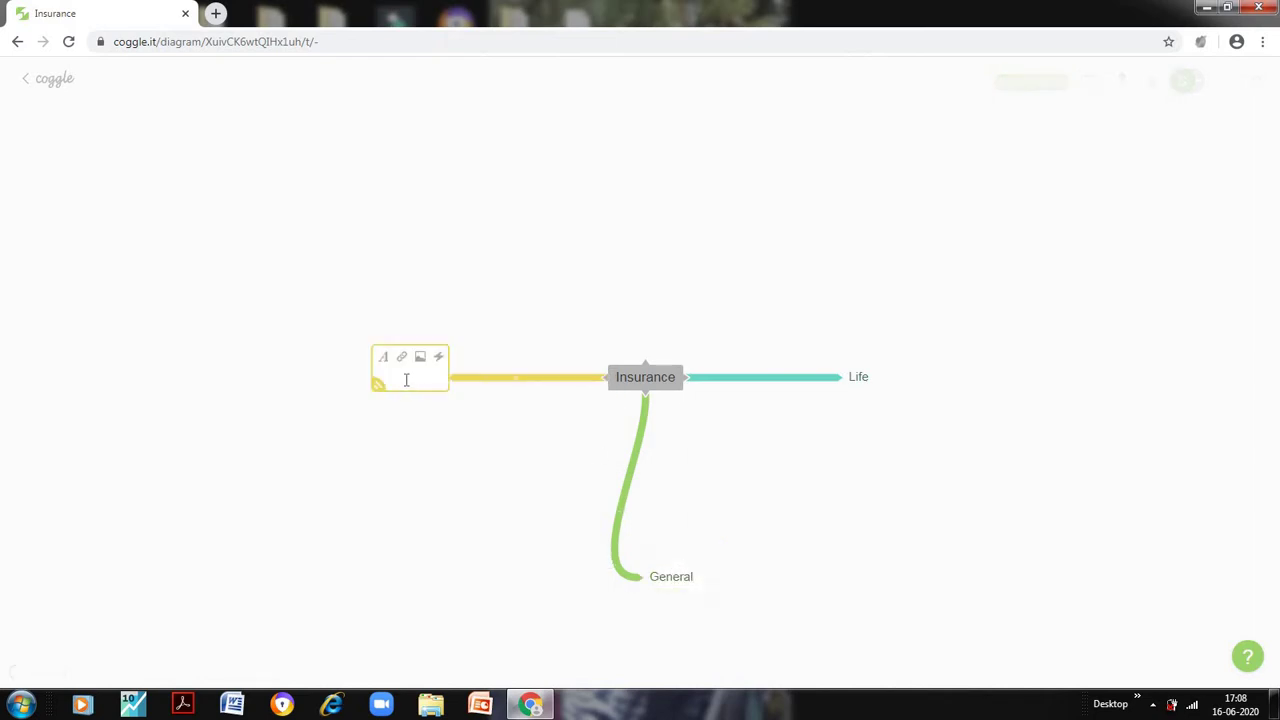
text(reinsurance)
key(Delete)
text(R)
key(Return)
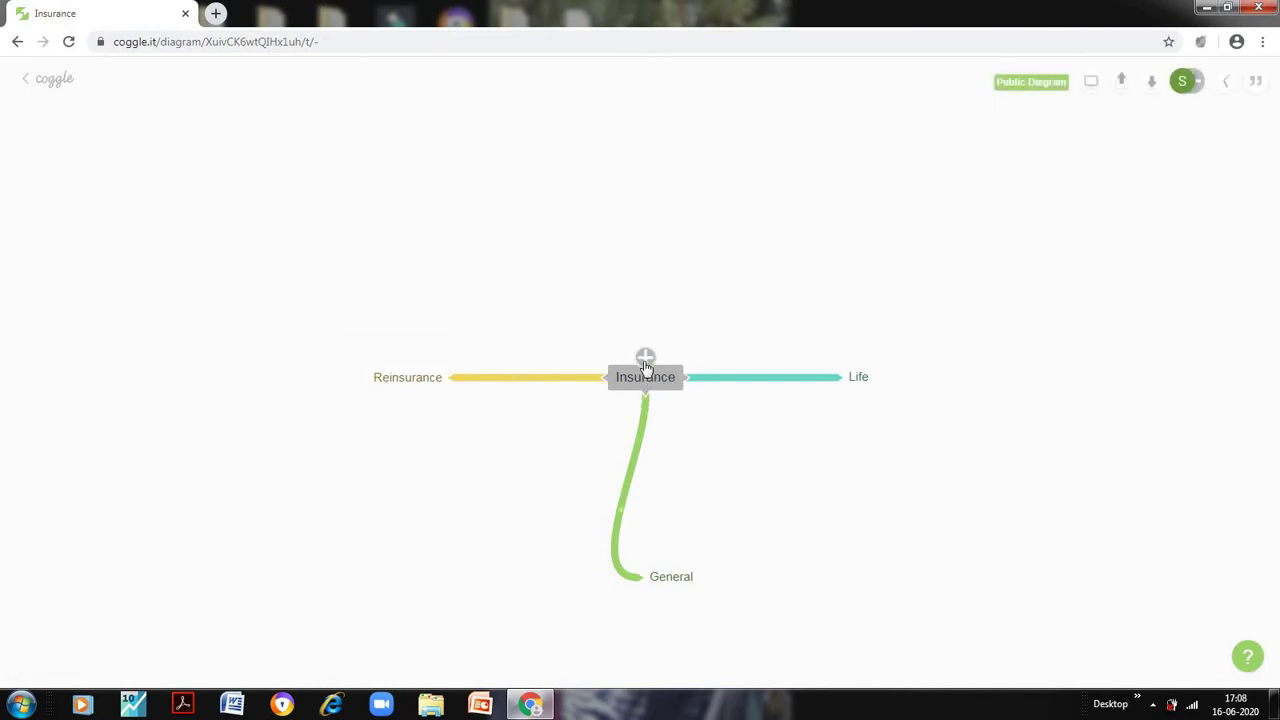
click(645, 358)
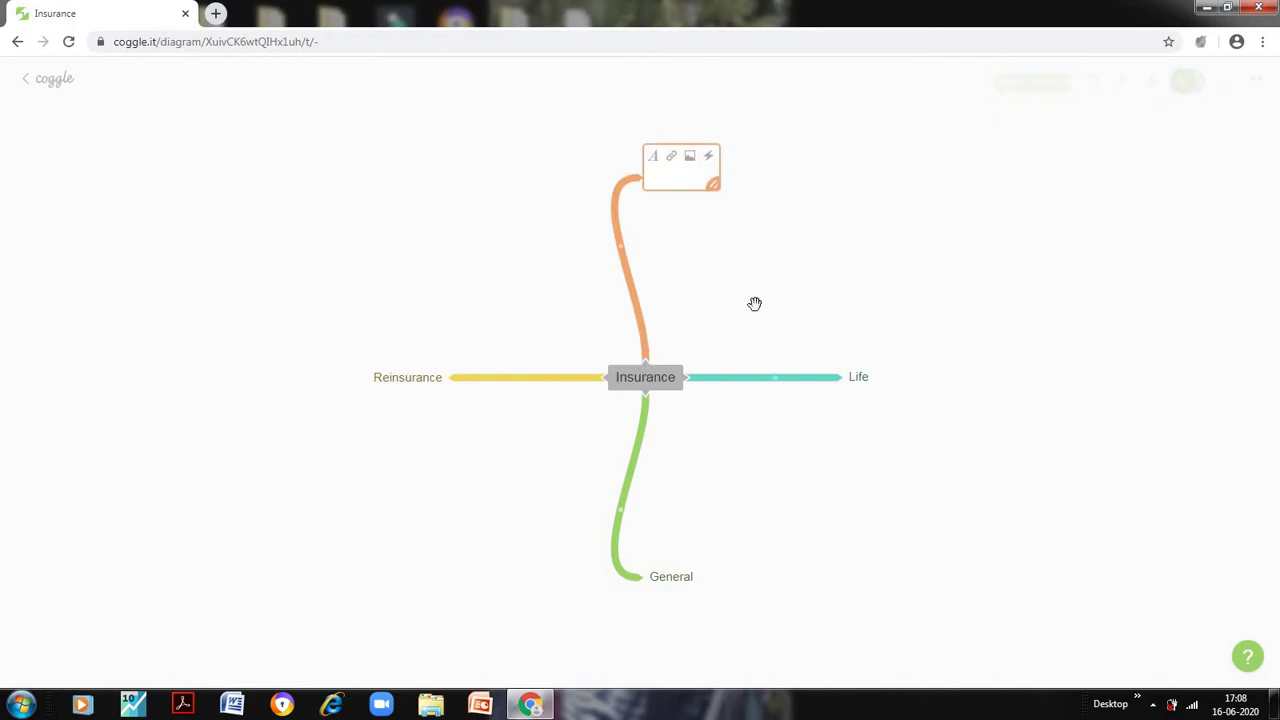
key(ctrl+z)
key(ctrl+z)
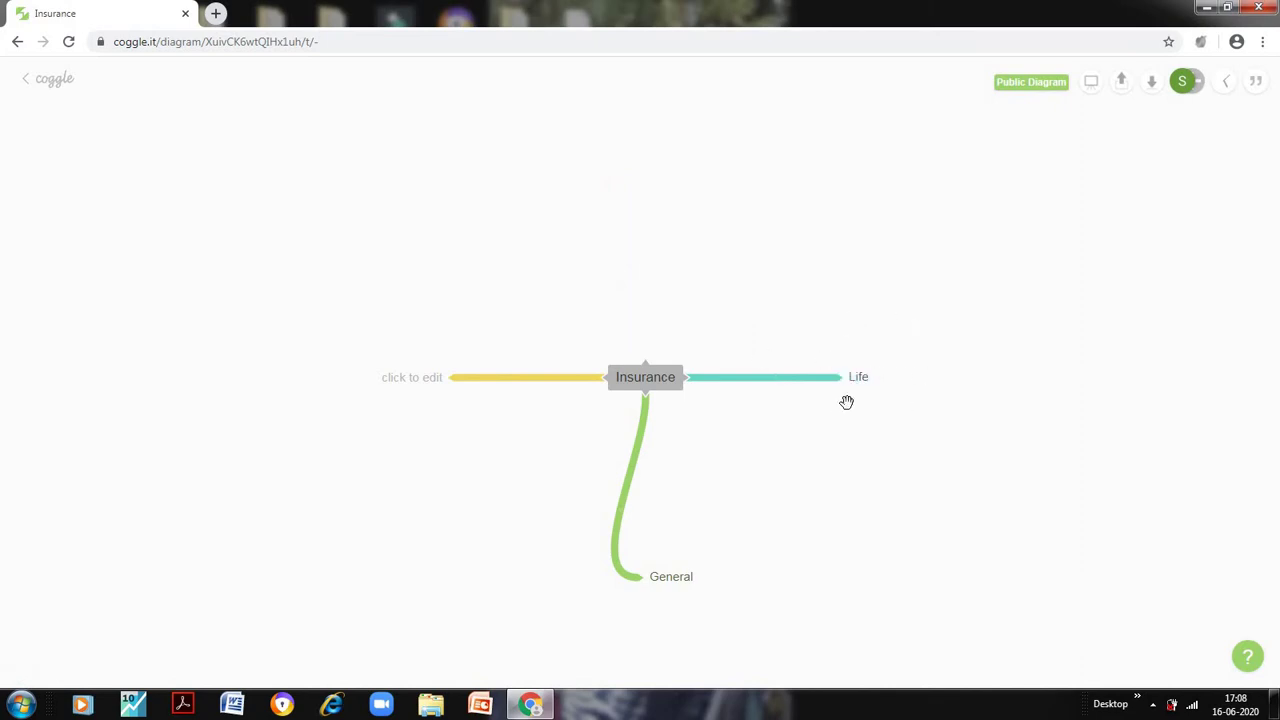
mouse_move(867, 378)
right_click(864, 383)
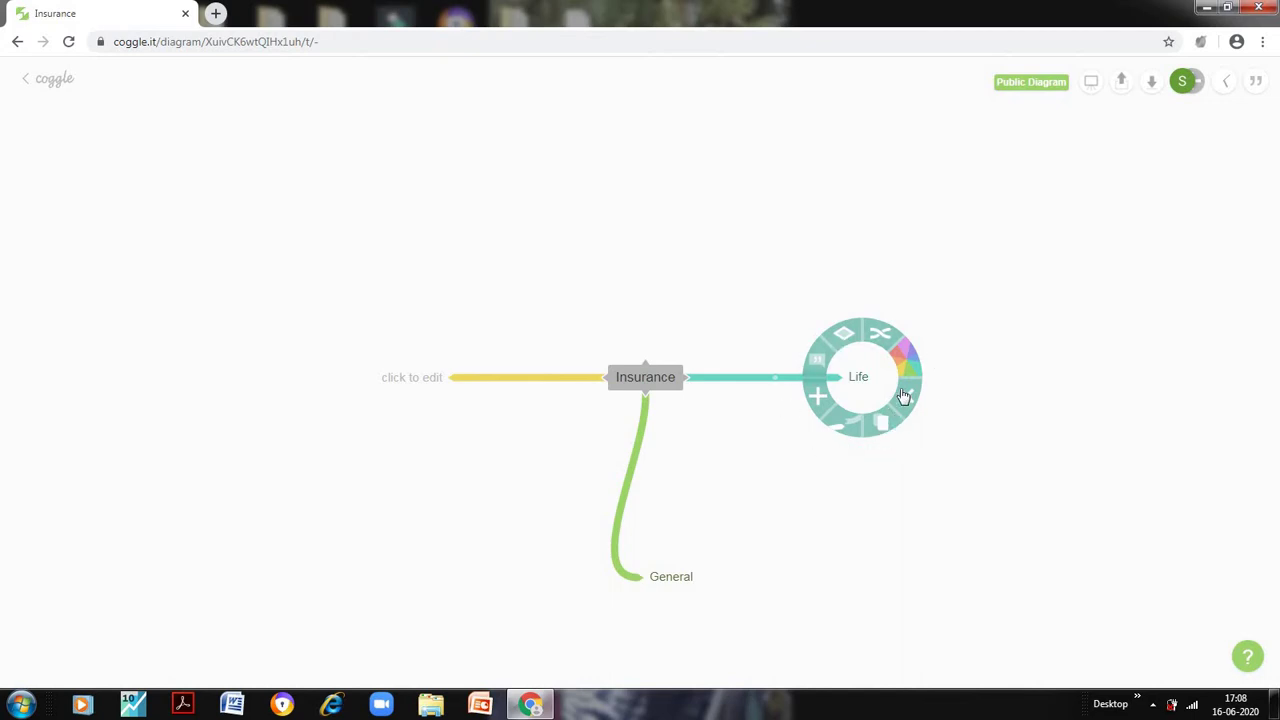
click(844, 342)
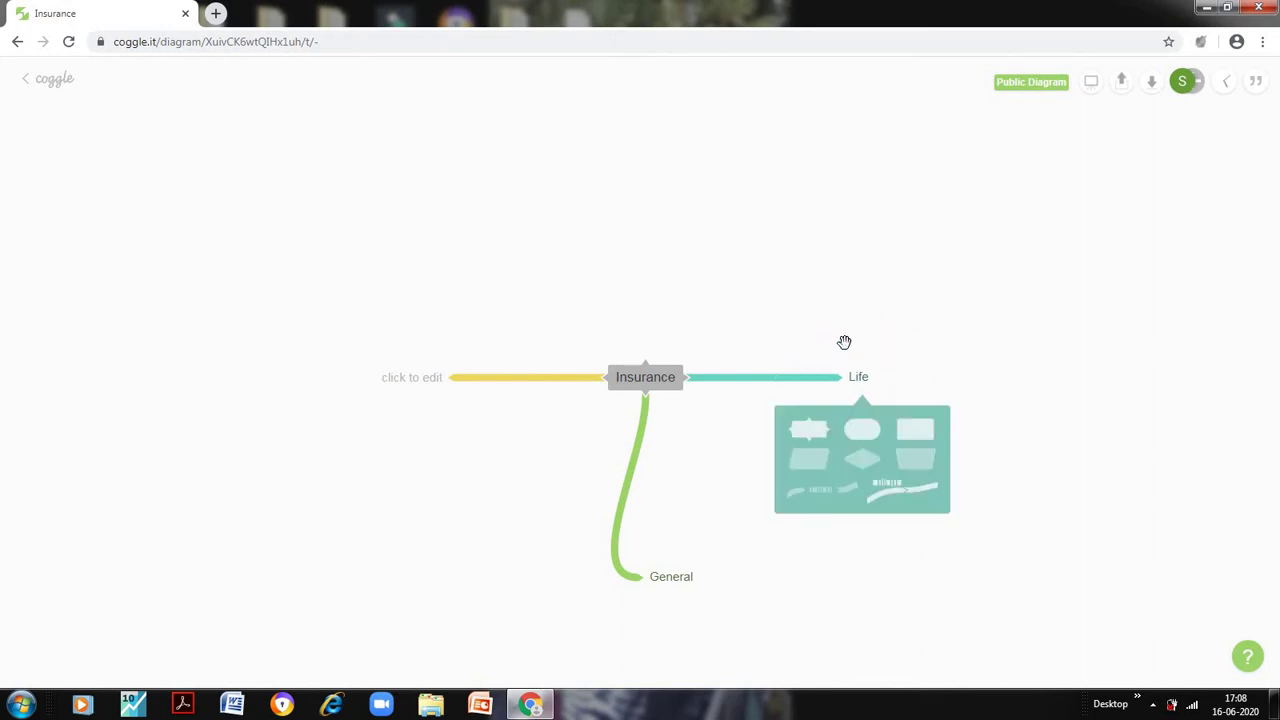
click(805, 463)
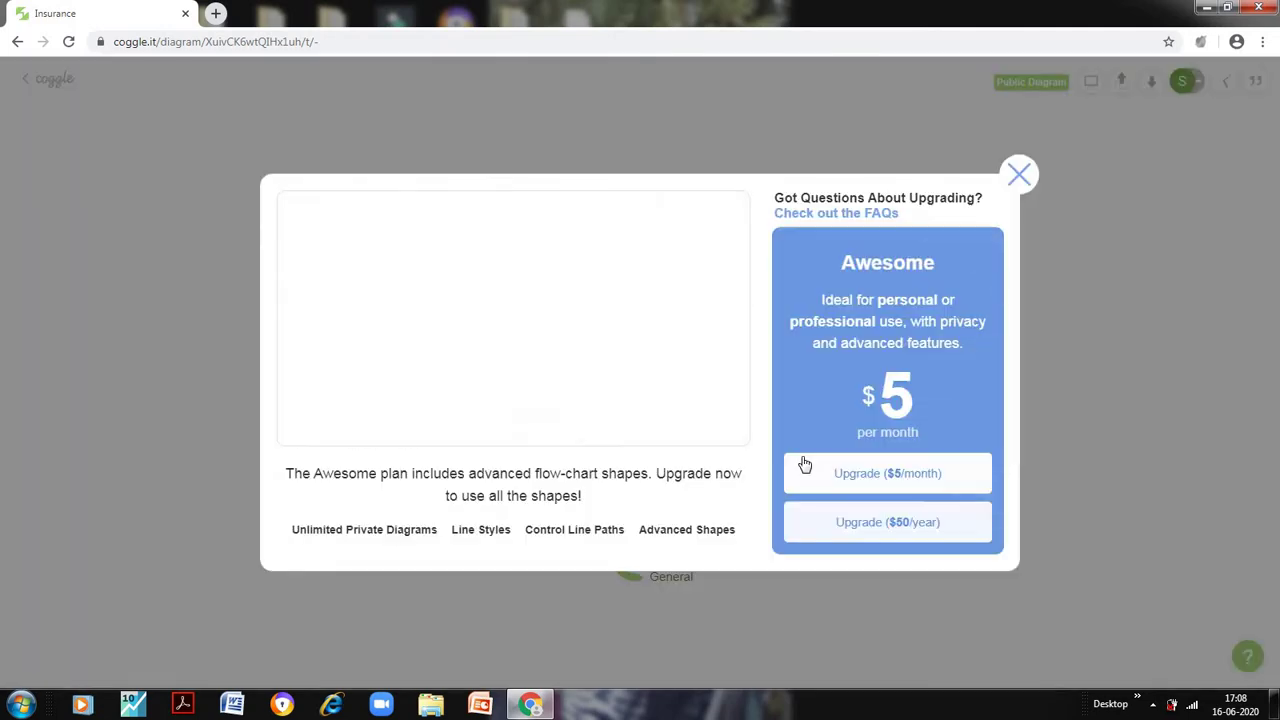
Dismiss the upgrade offer and give Life a rounded pill shape.
click(1018, 175)
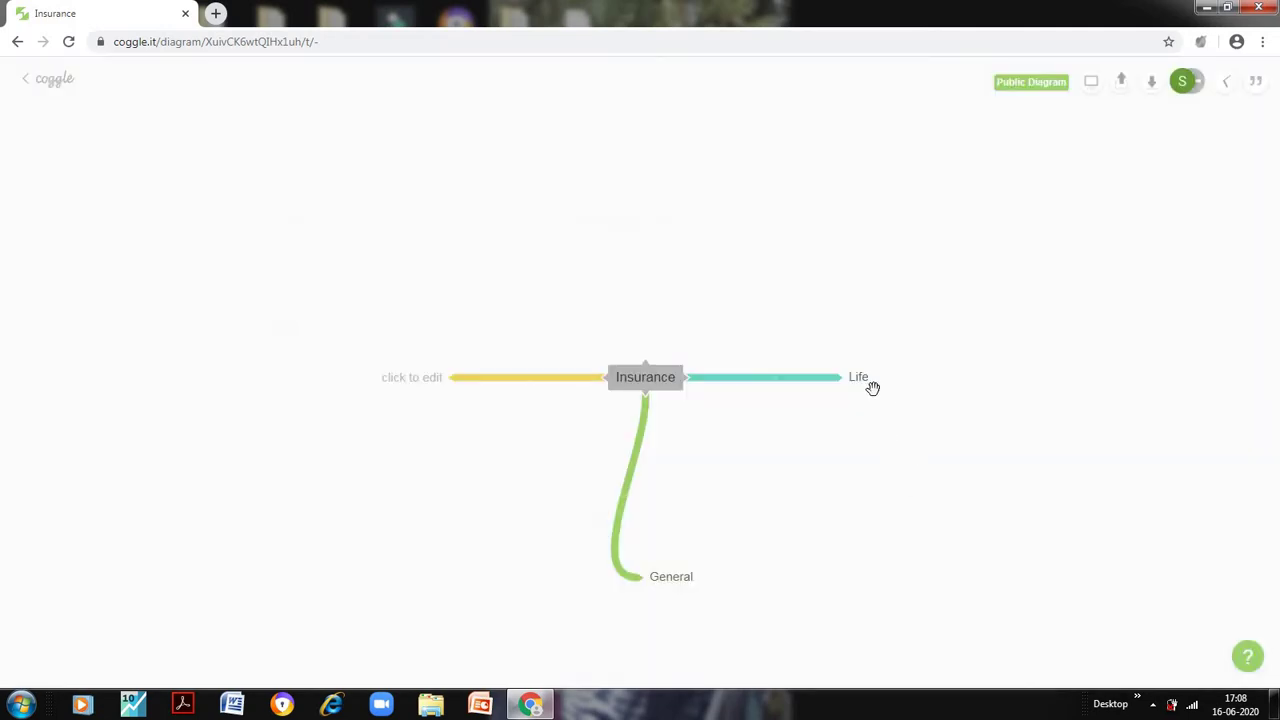
mouse_move(859, 381)
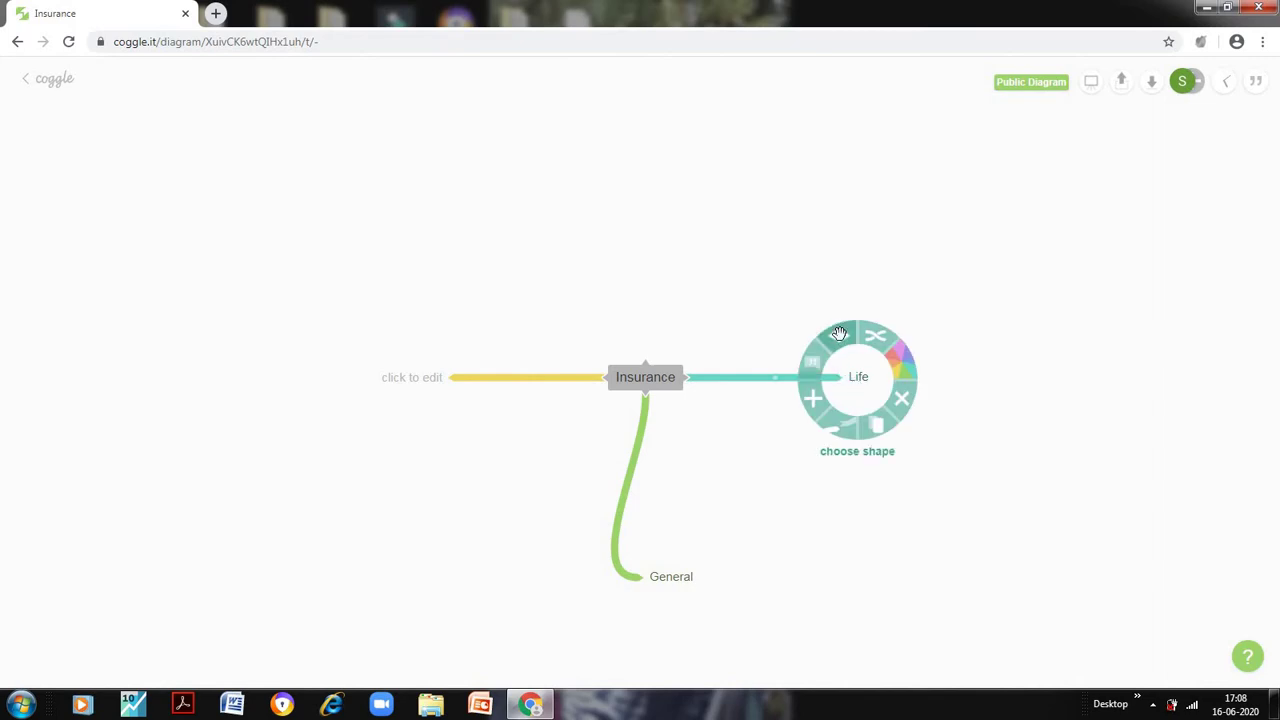
click(840, 337)
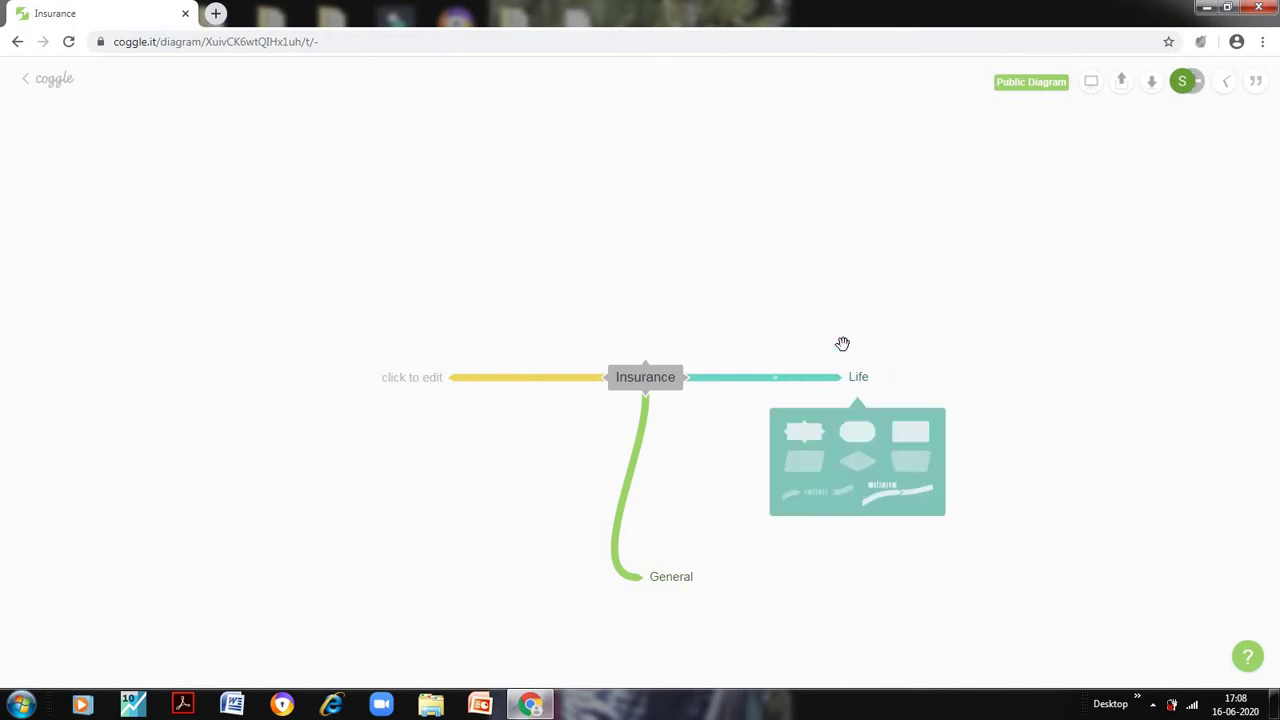
click(866, 440)
Name the empty left branch 'Reinsurance' and give it a rounded pill shape.
click(427, 377)
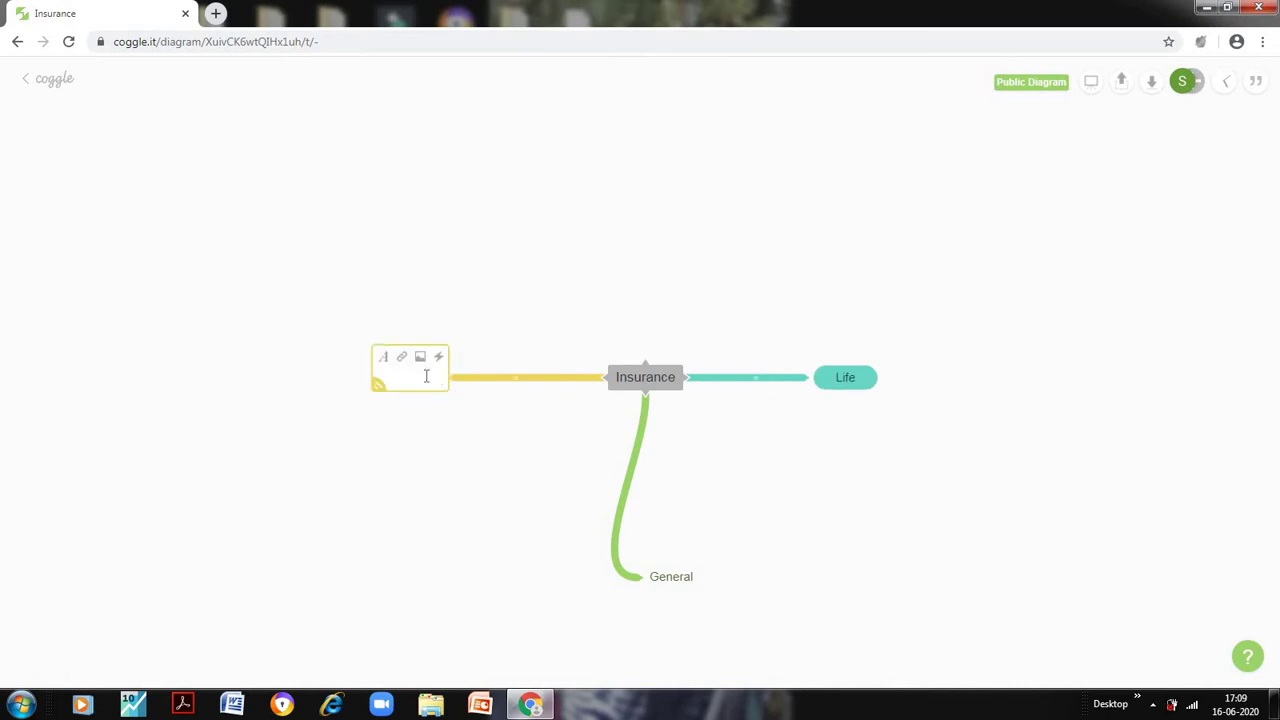
text(Reinsur)
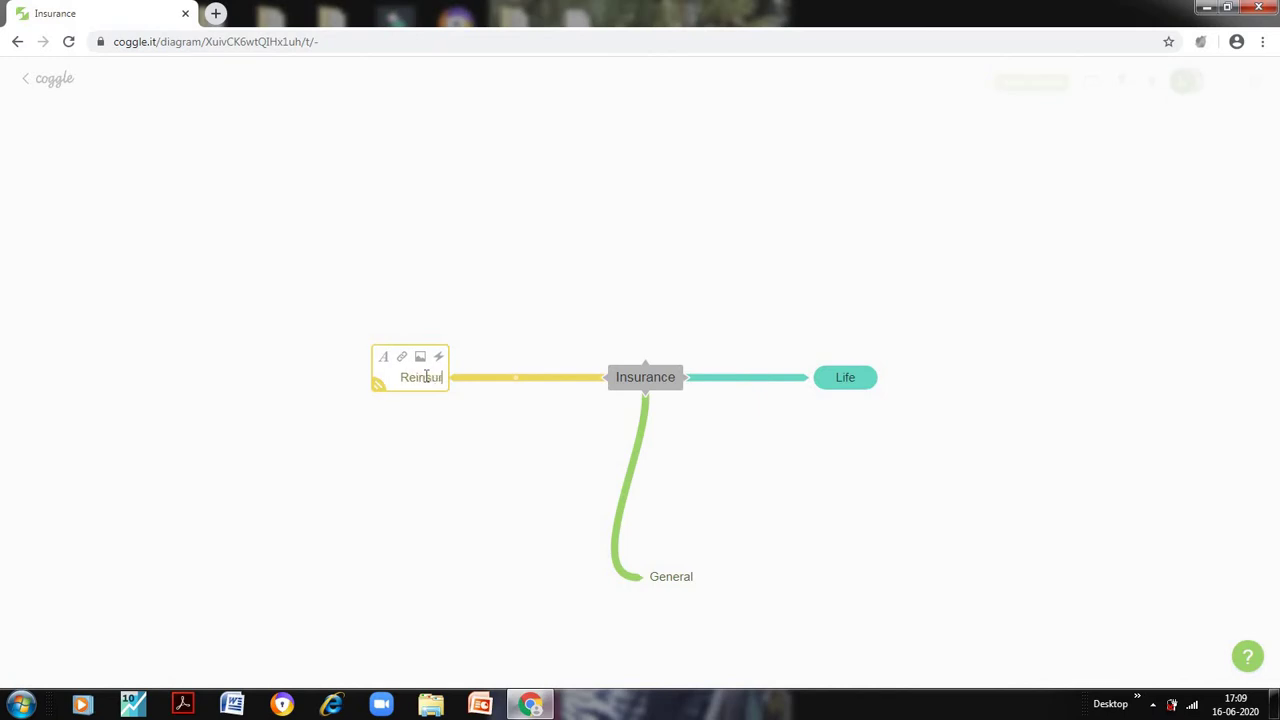
text(ance)
click(429, 397)
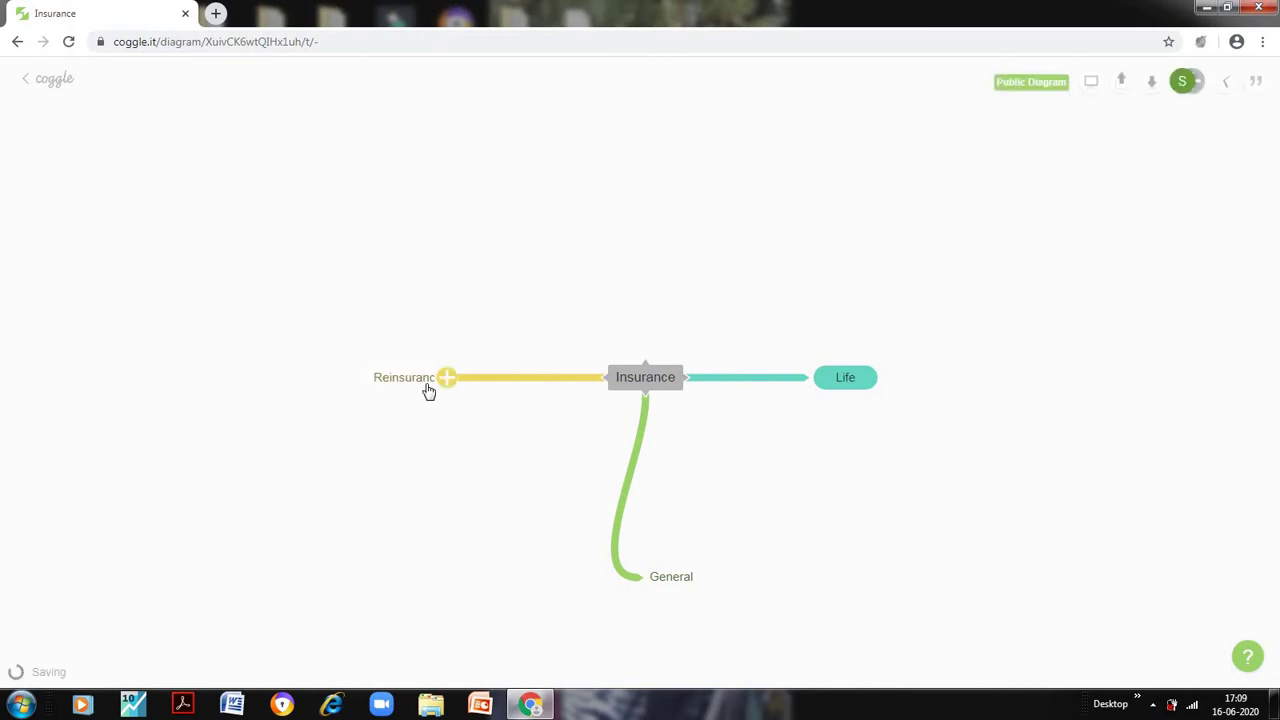
mouse_move(424, 388)
click(438, 425)
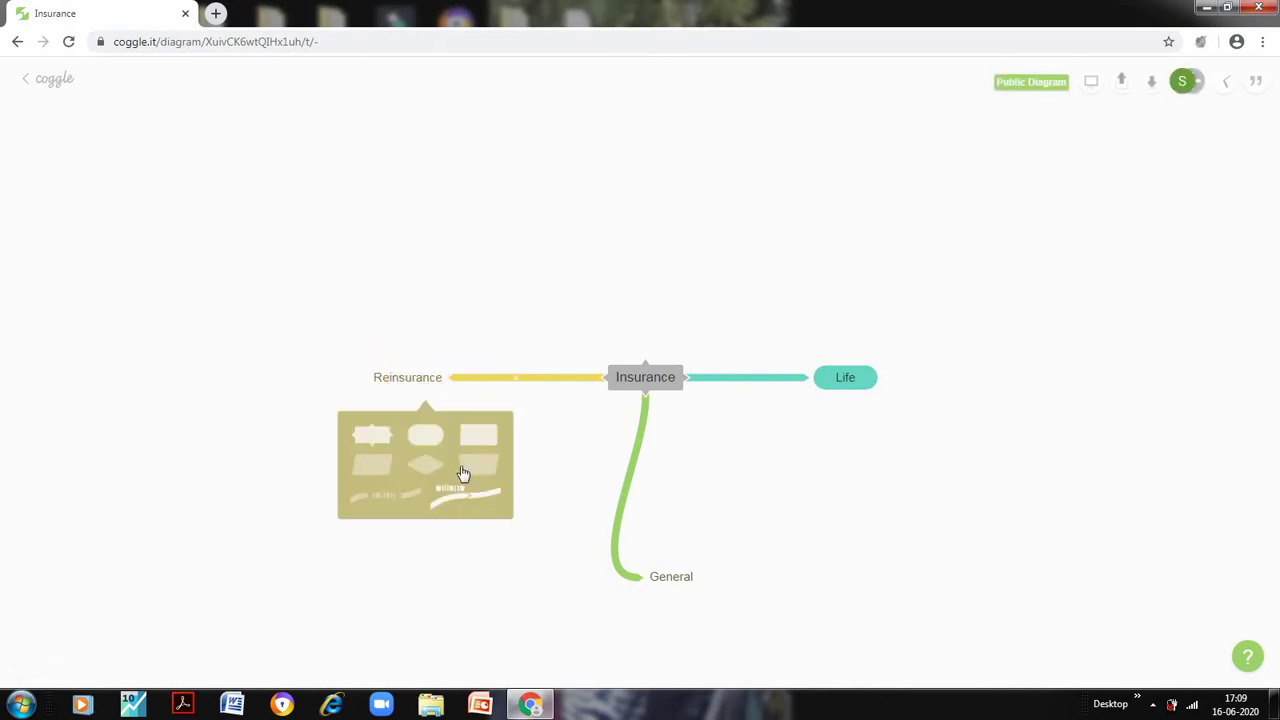
click(434, 437)
Give the General node the rounded pill shape as well.
click(676, 582)
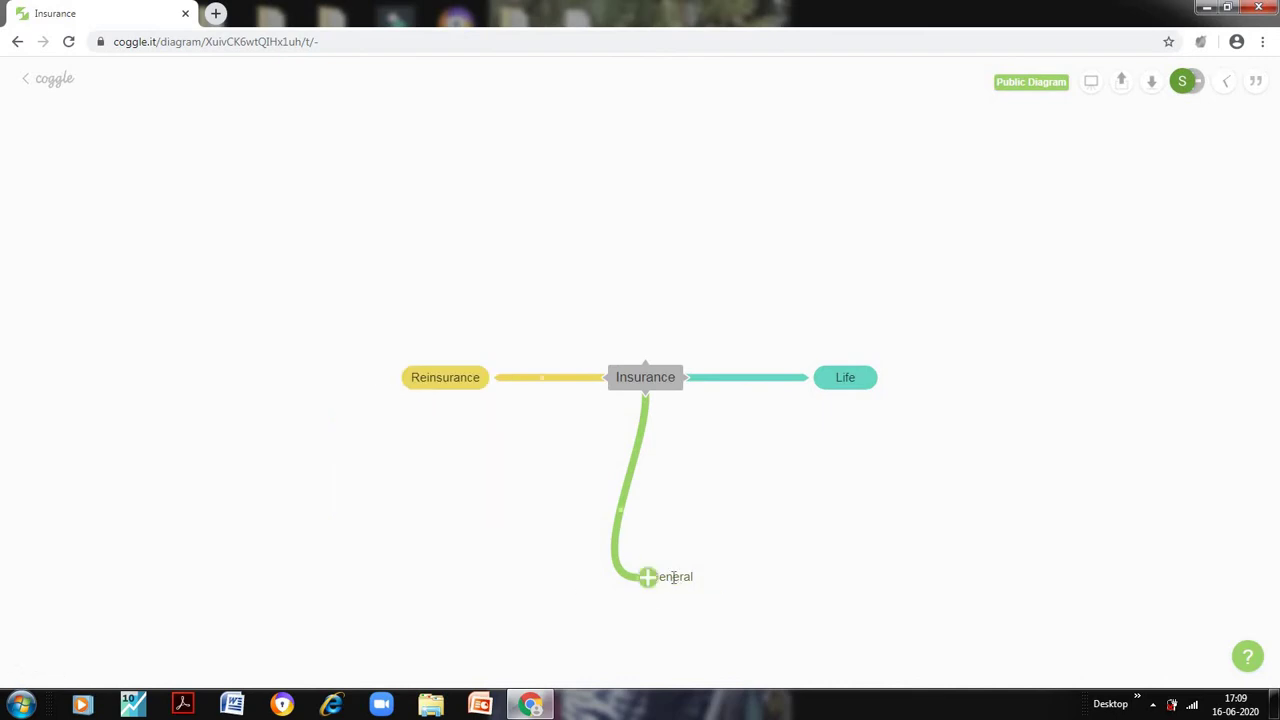
right_click(674, 584)
click(643, 608)
mouse_move(660, 587)
click(658, 628)
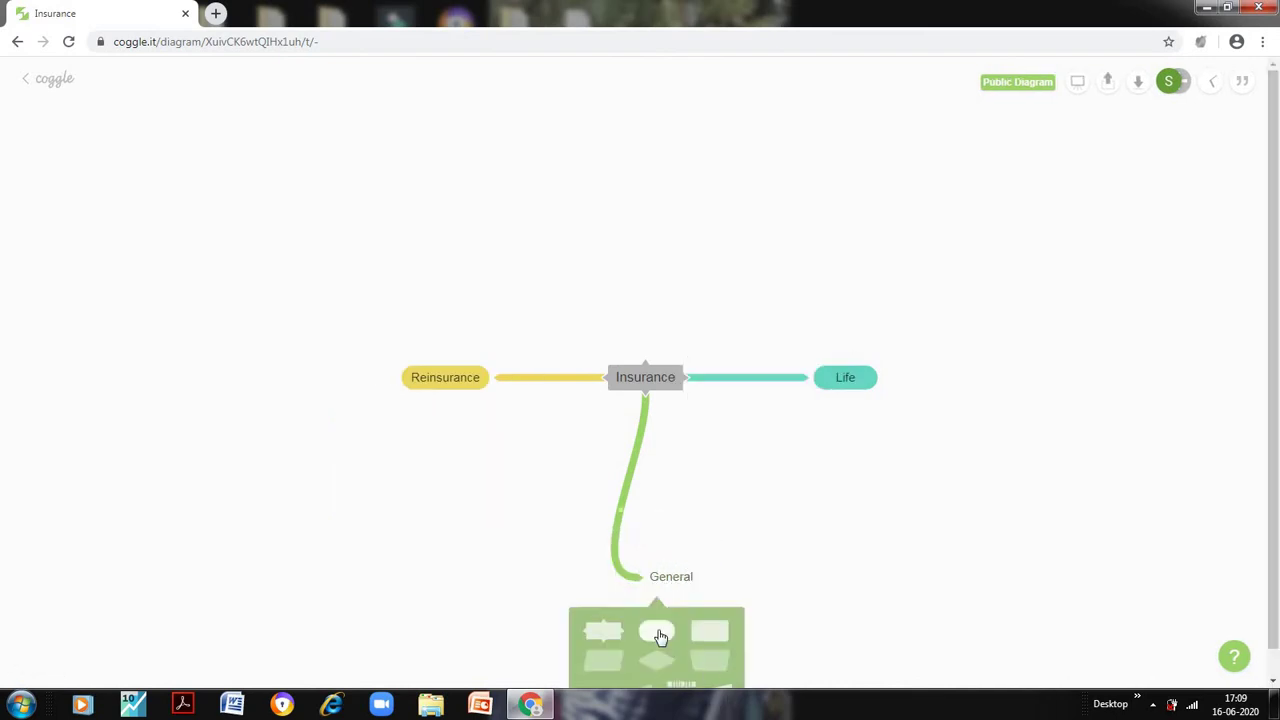
click(660, 637)
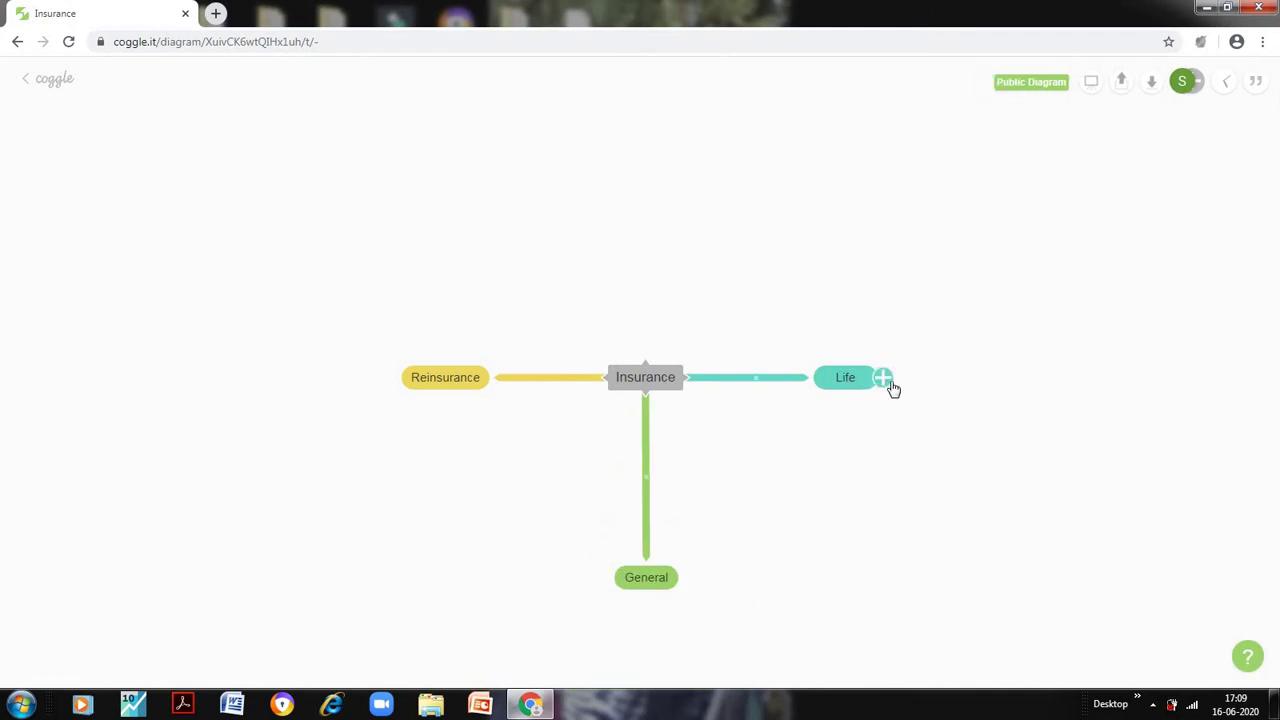
Add four children to Life named Term, endowment, ULIP and Moneyback.
click(889, 381)
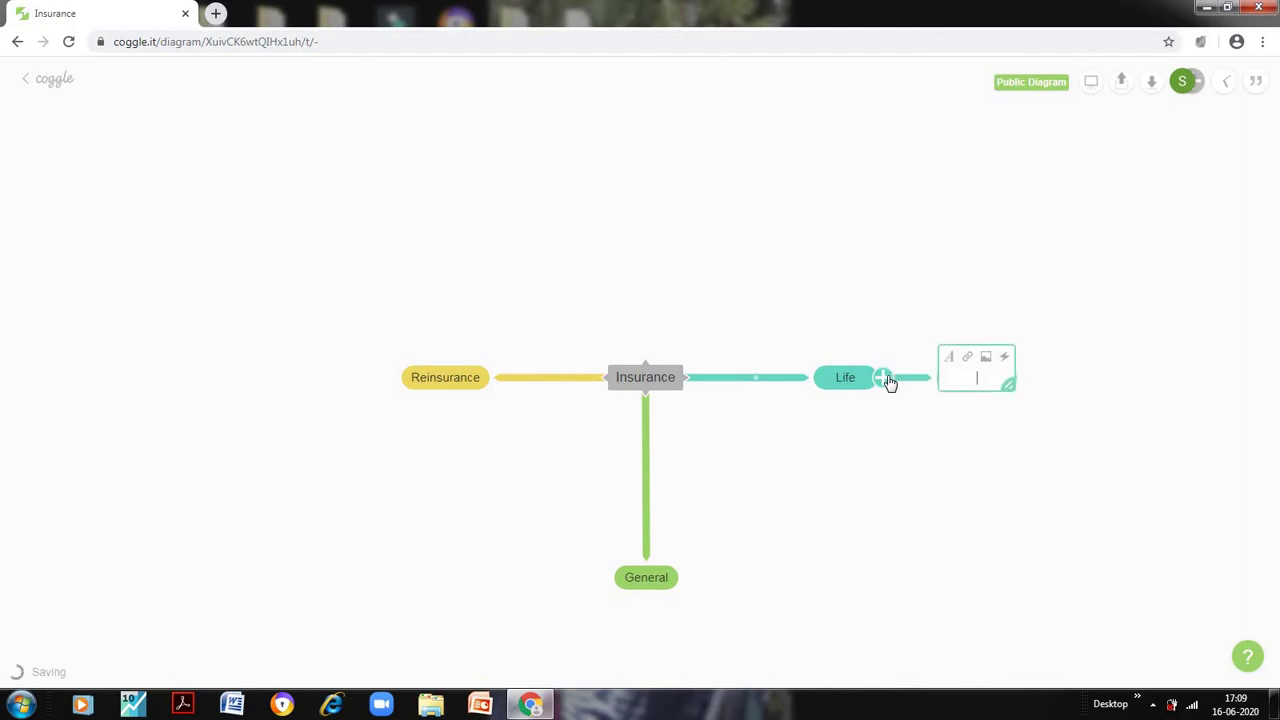
click(889, 381)
click(889, 381)
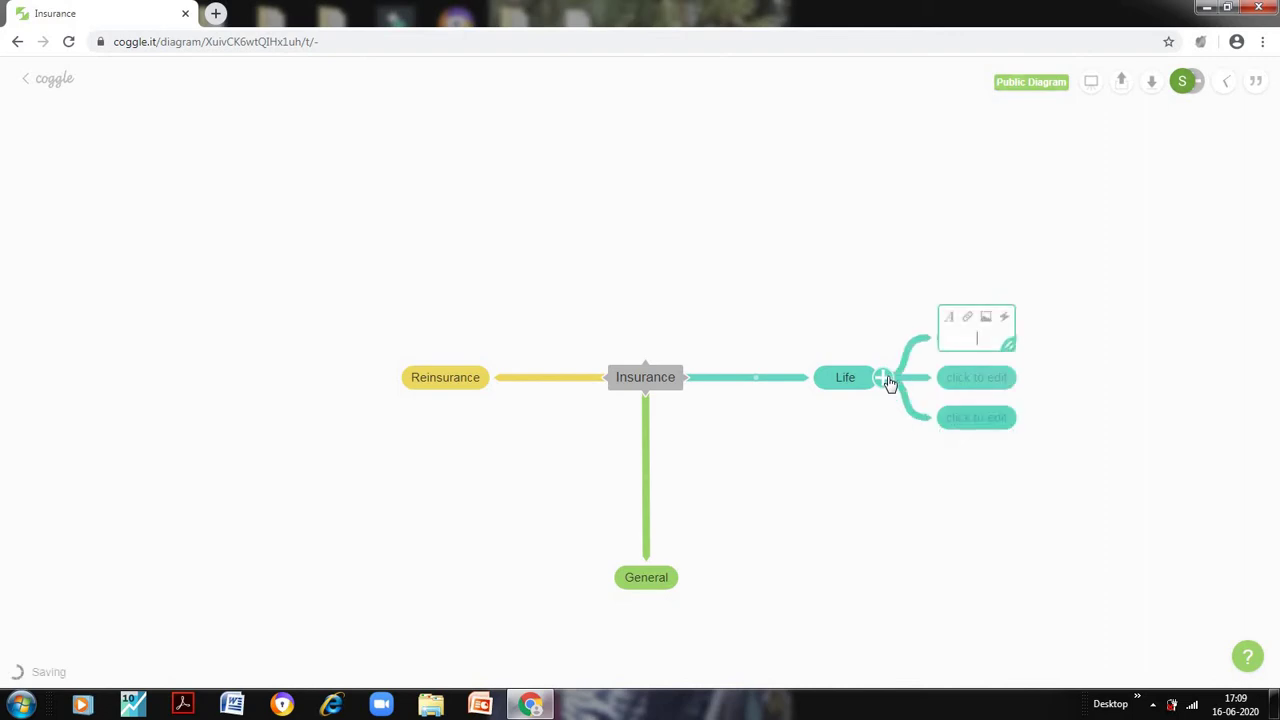
click(889, 381)
click(969, 337)
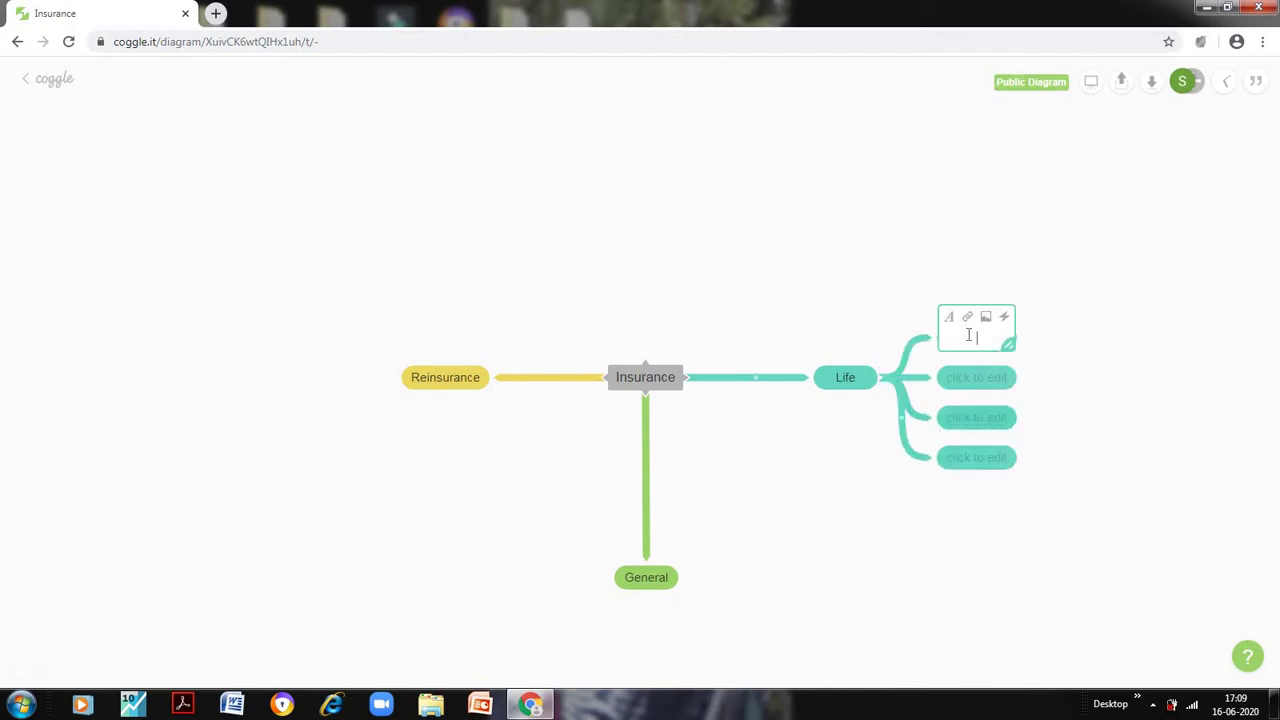
text(Term)
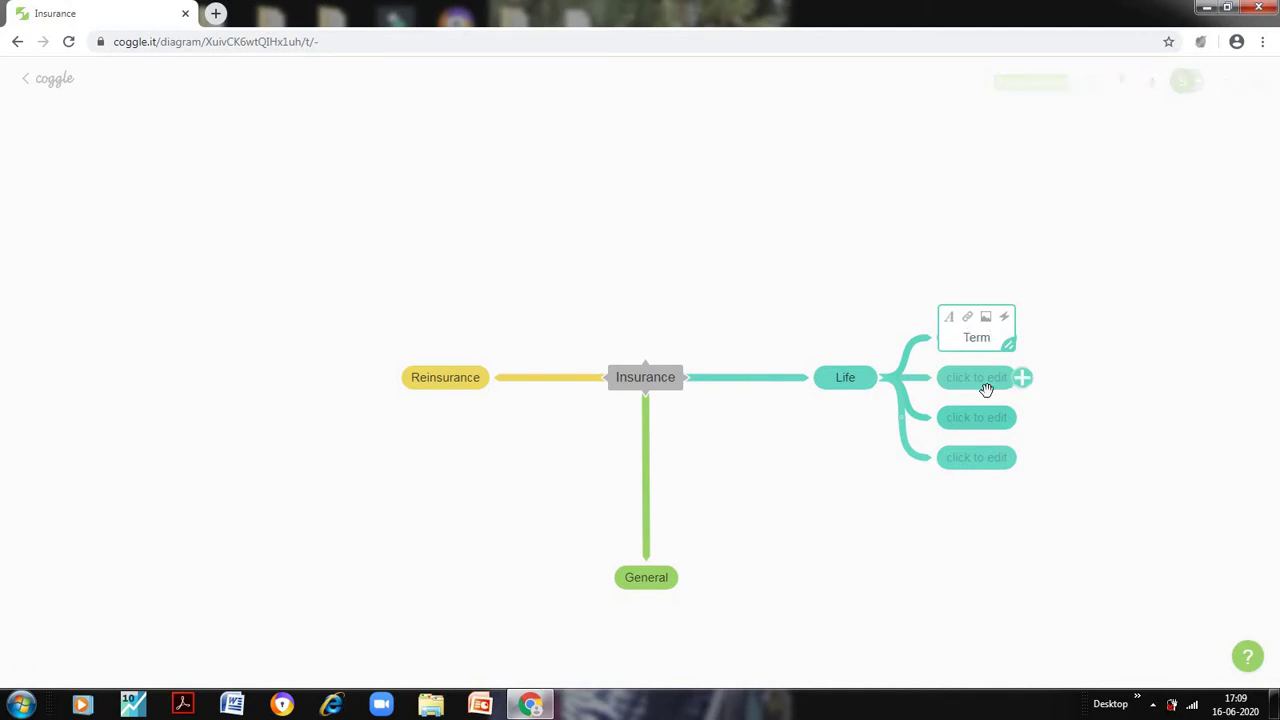
click(983, 385)
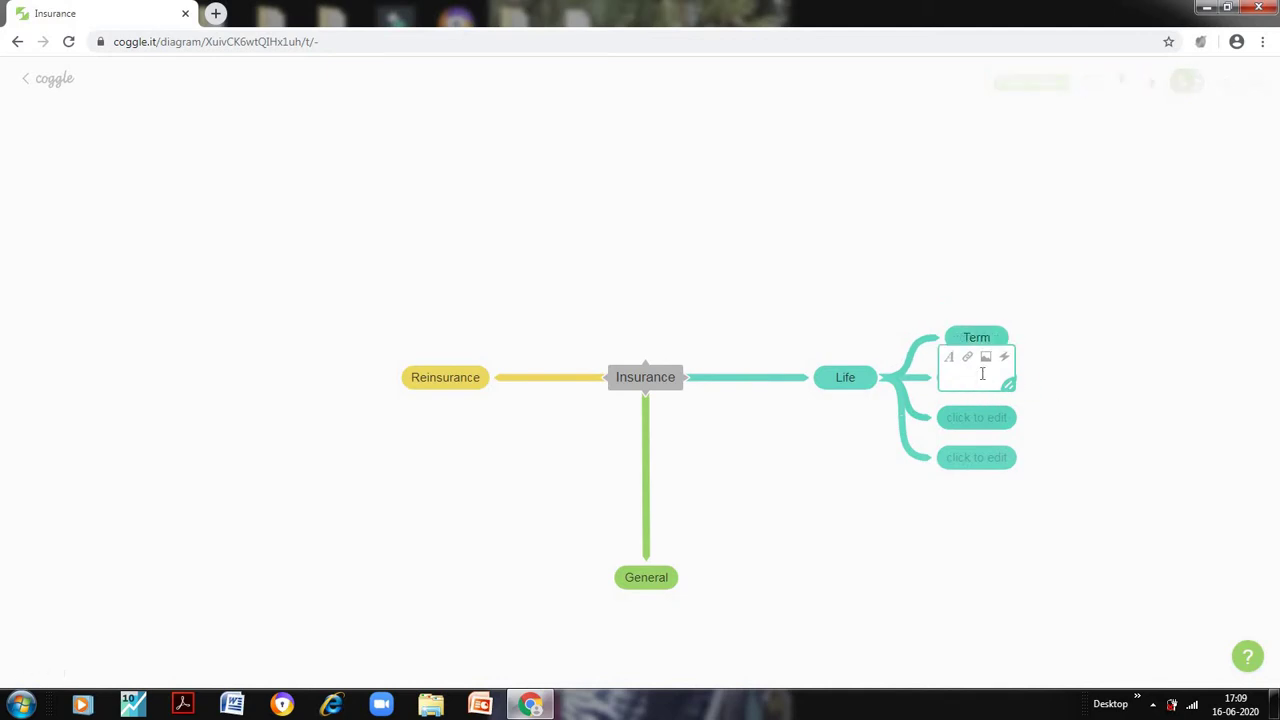
text(endowment)
click(974, 422)
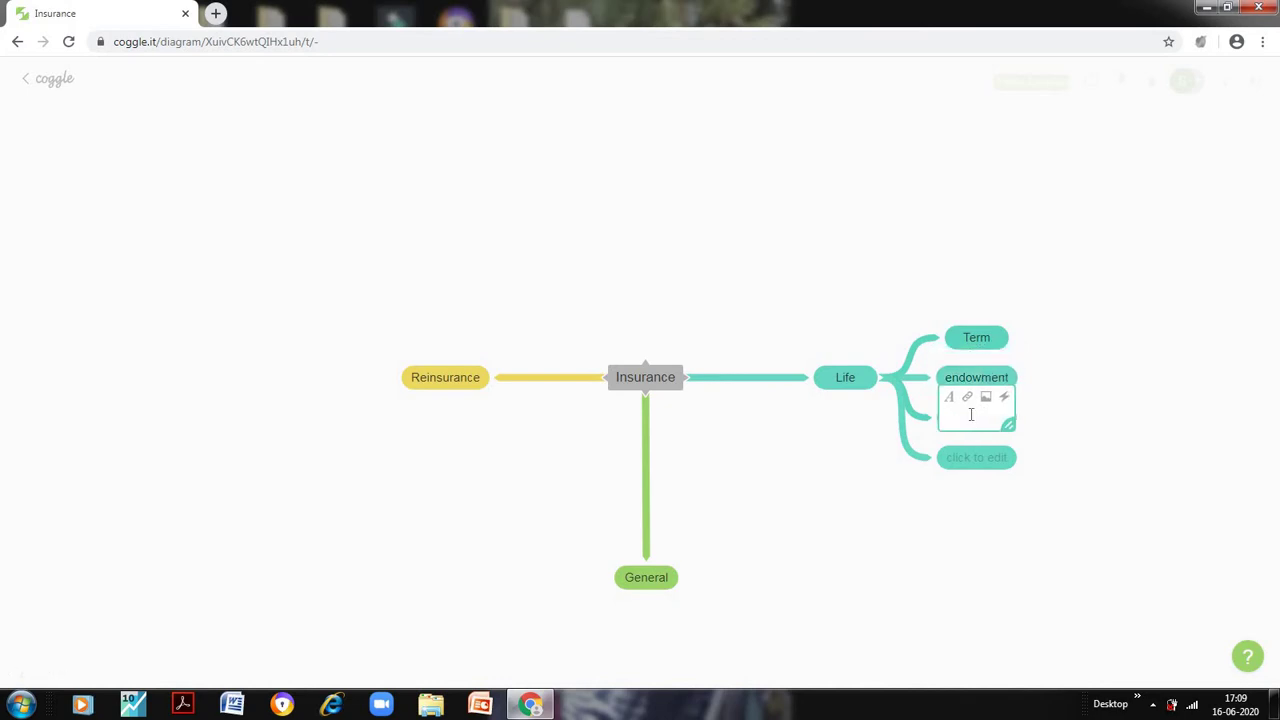
text(ULIP)
click(995, 455)
text(Mon)
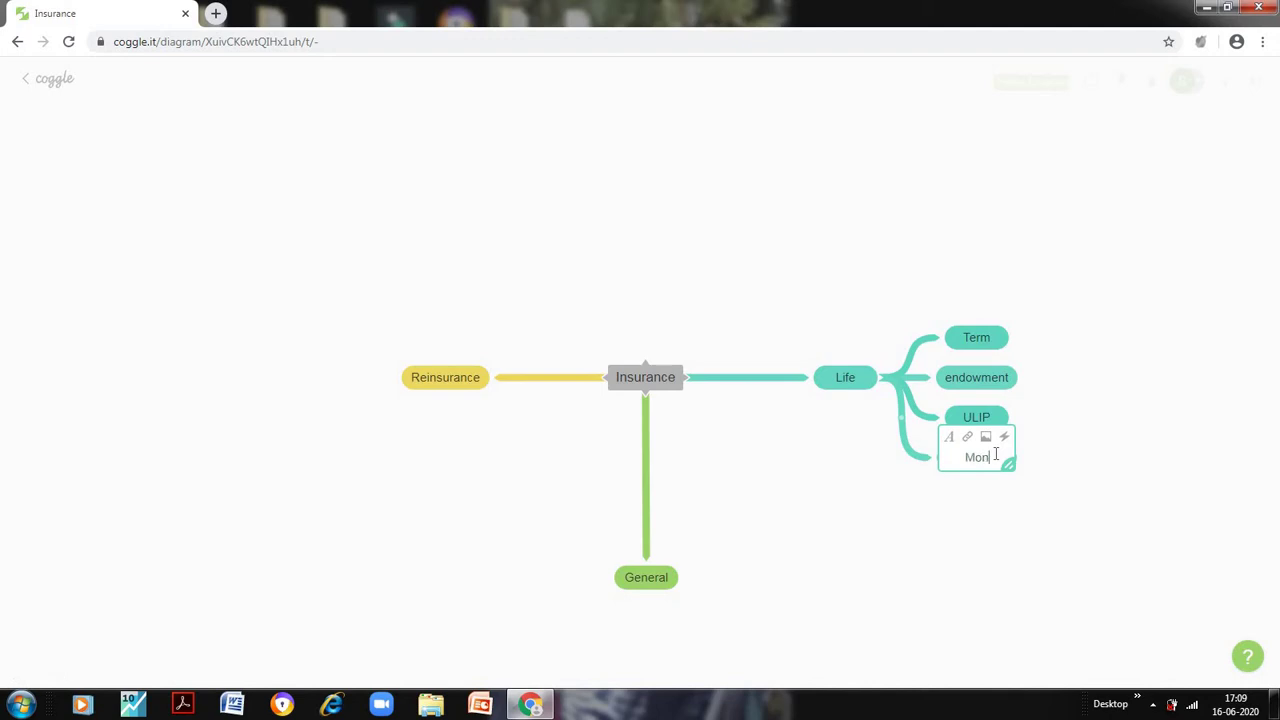
text(eyback)
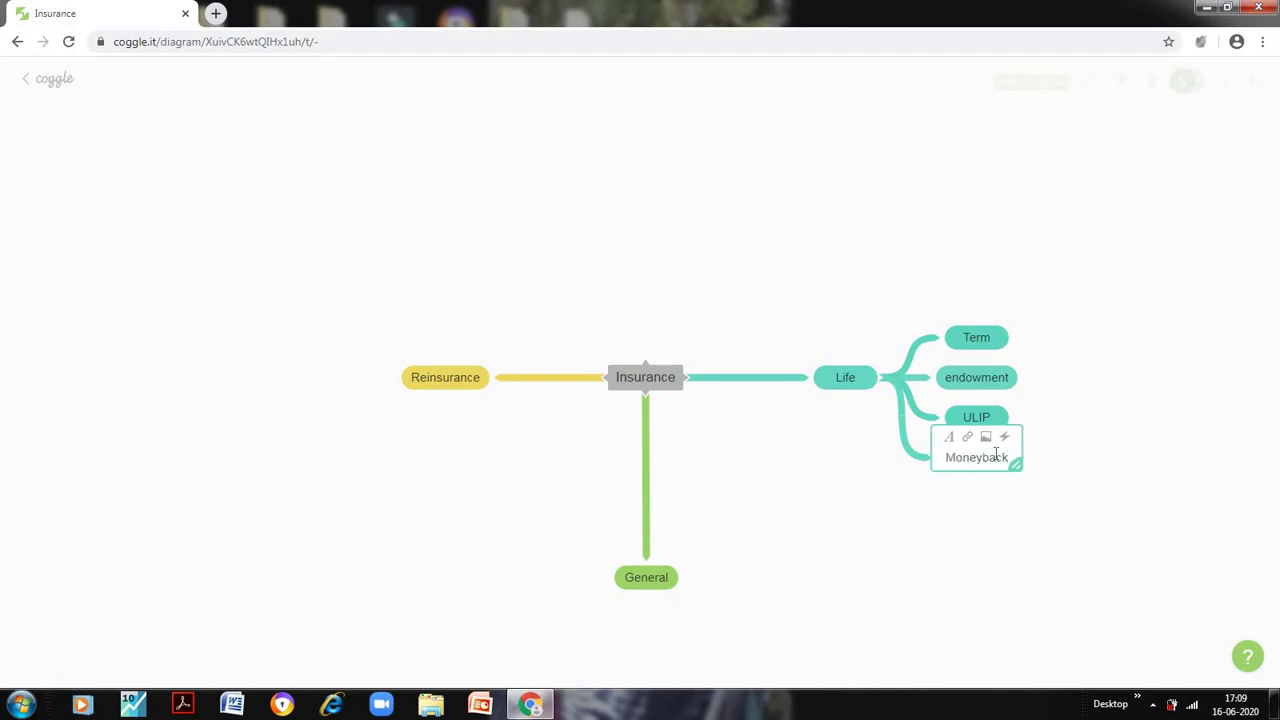
Add a fifth Life child named 'Wholelife'.
click(881, 378)
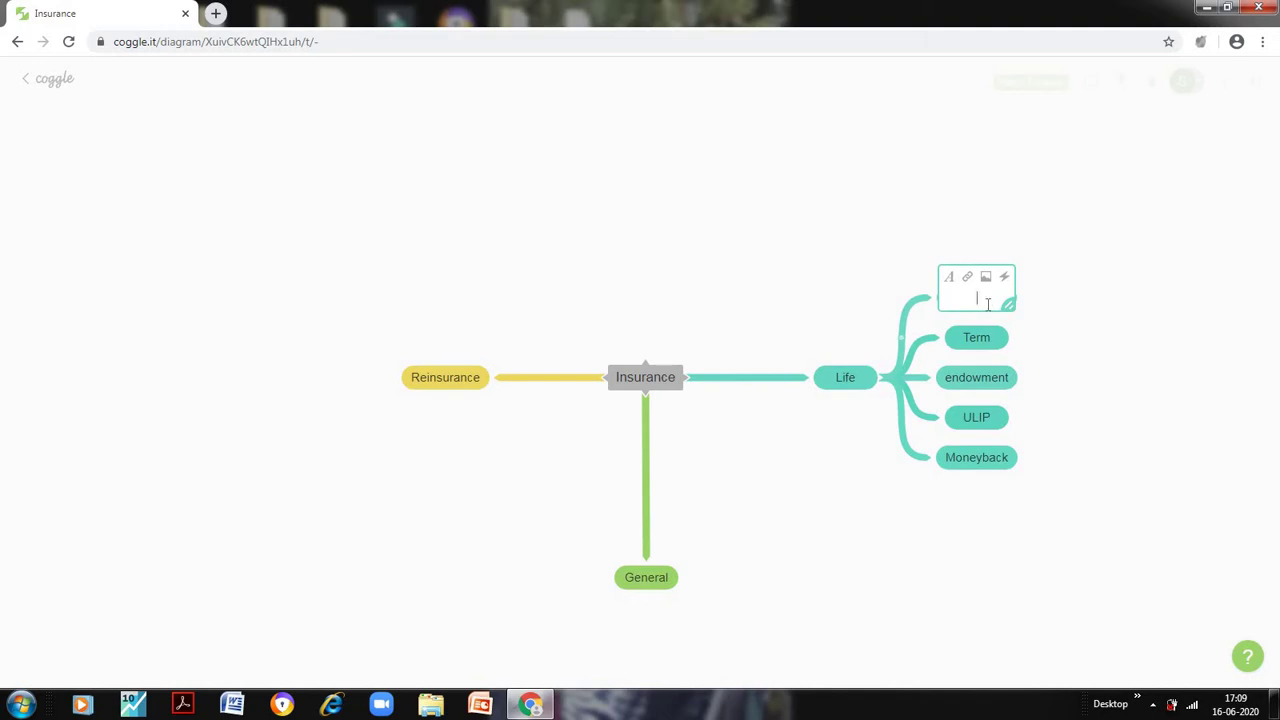
text(holelife)
click(822, 450)
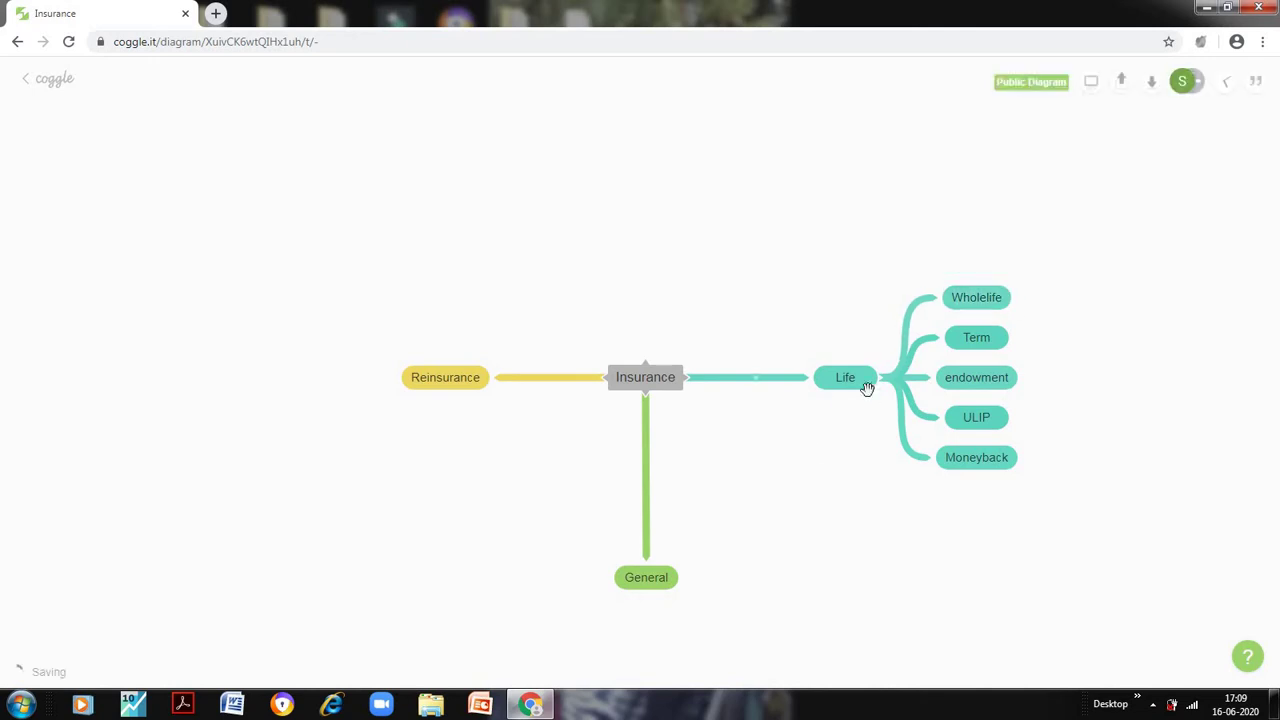
right_click(846, 378)
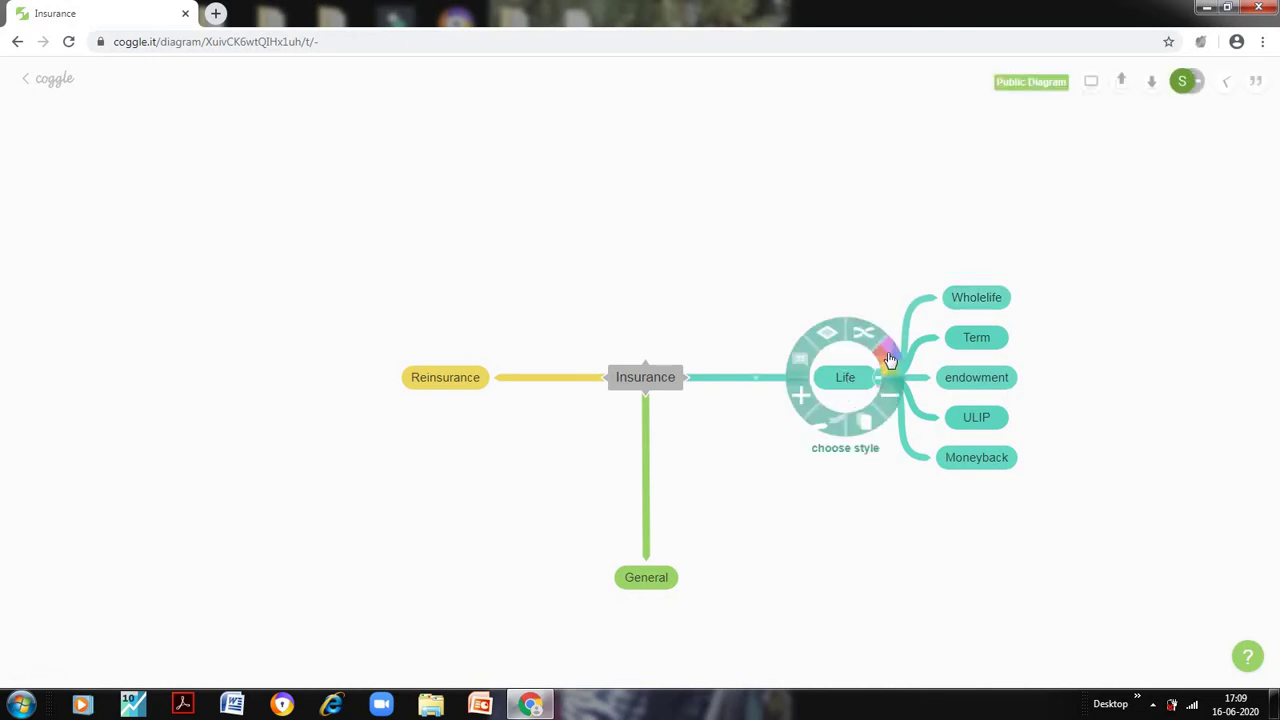
click(888, 355)
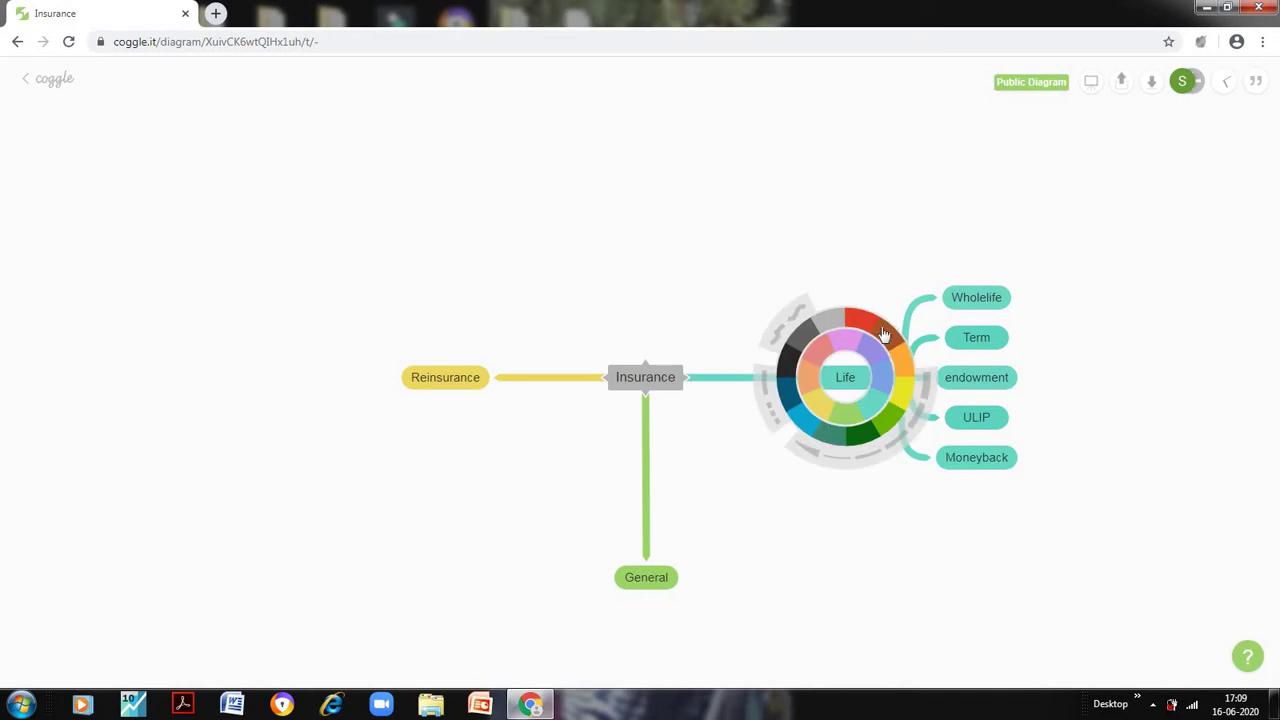
click(855, 328)
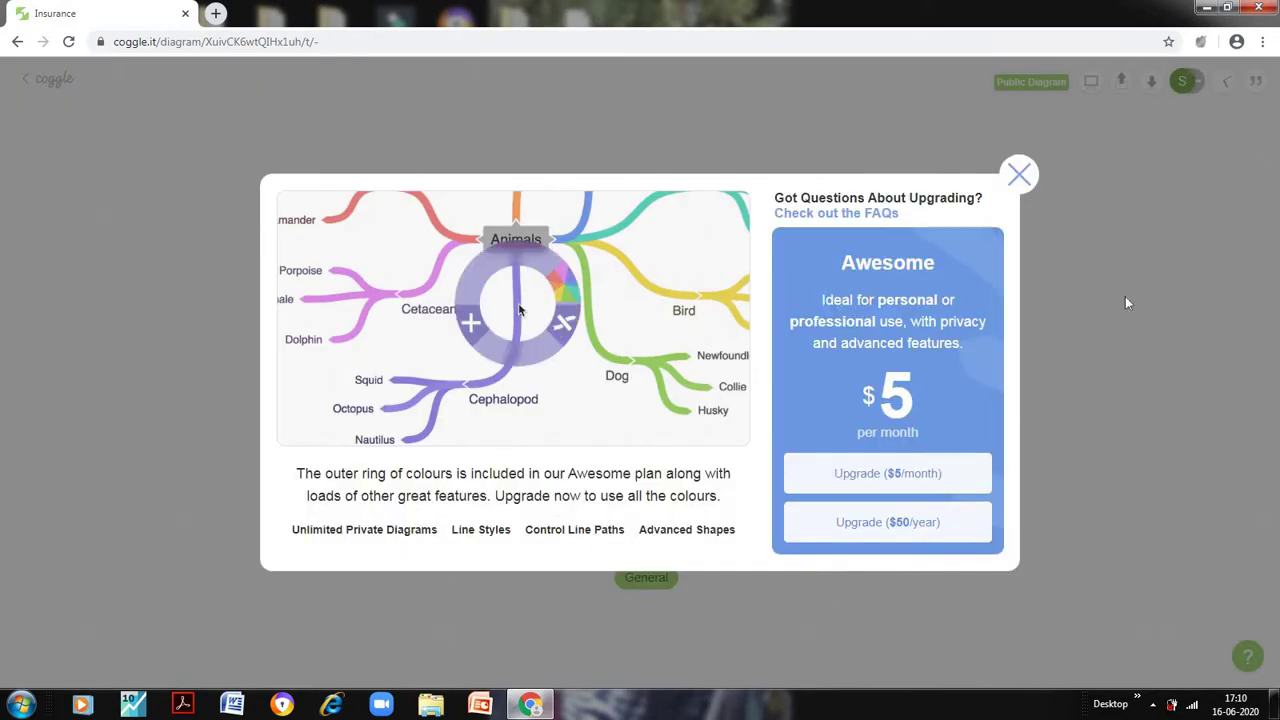
click(1019, 173)
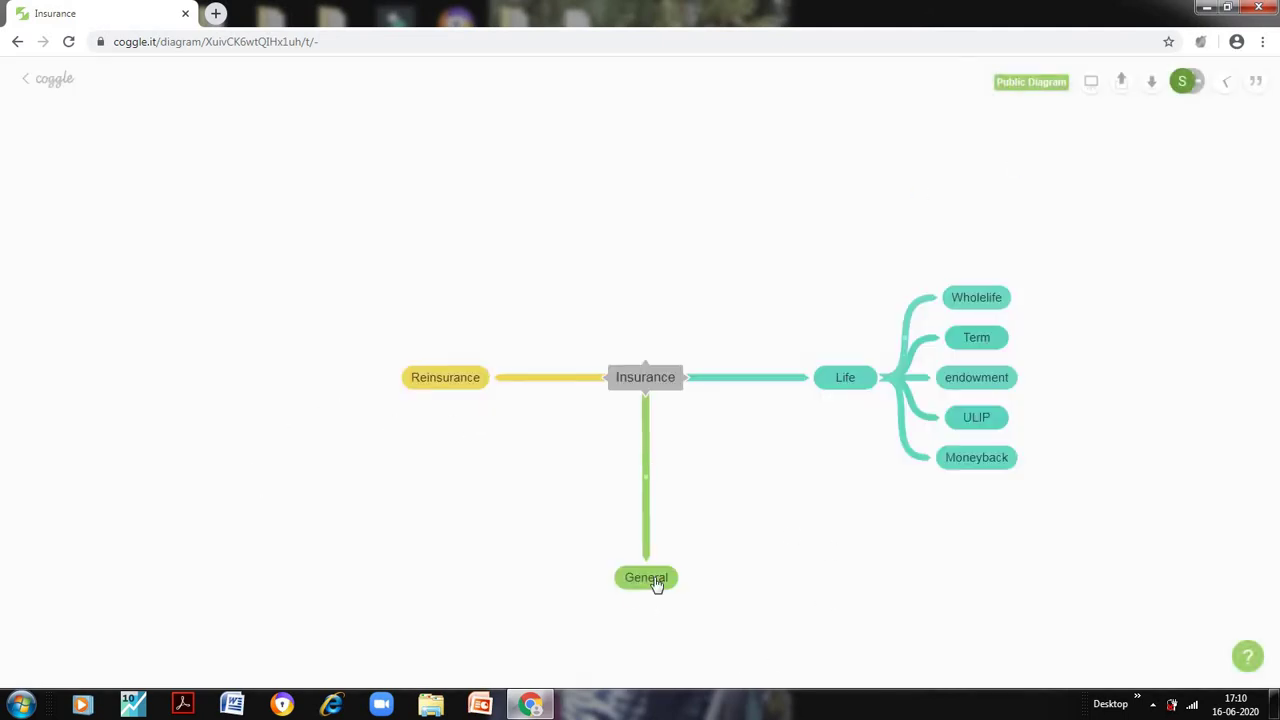
Add three child nodes under General, discarding the extra empty ones.
click(647, 596)
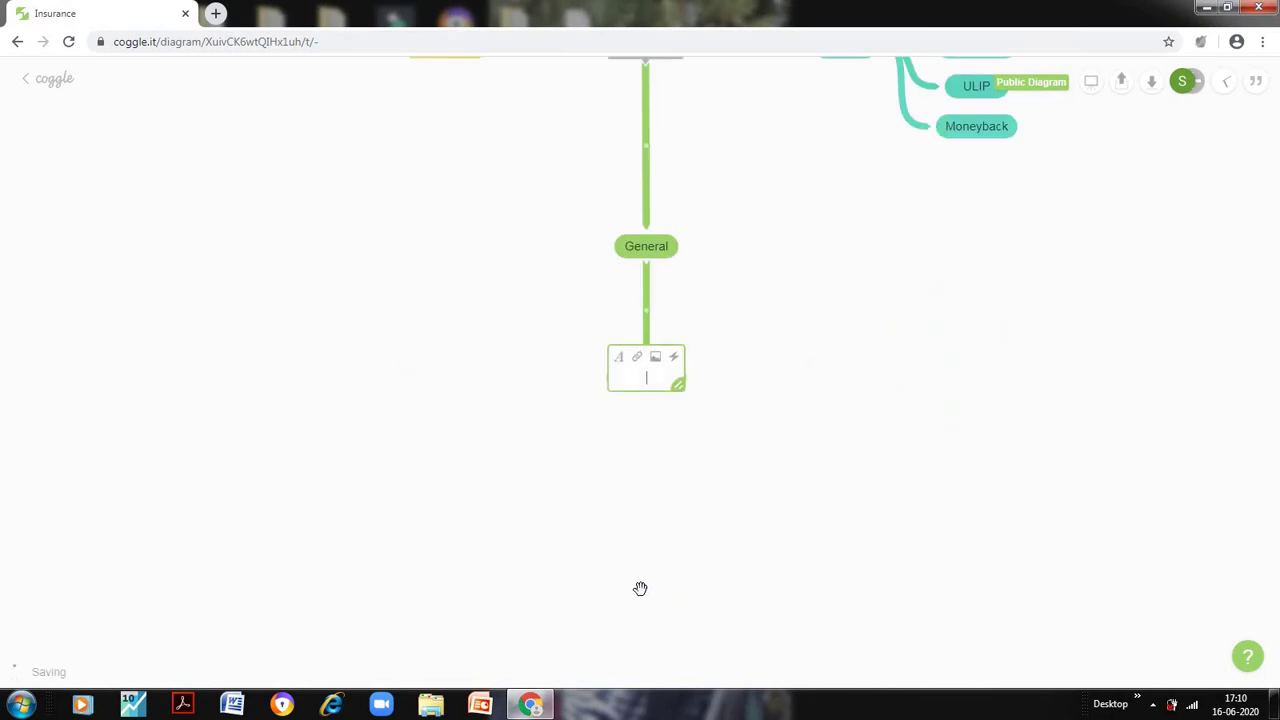
scroll(604, 427, up, 5)
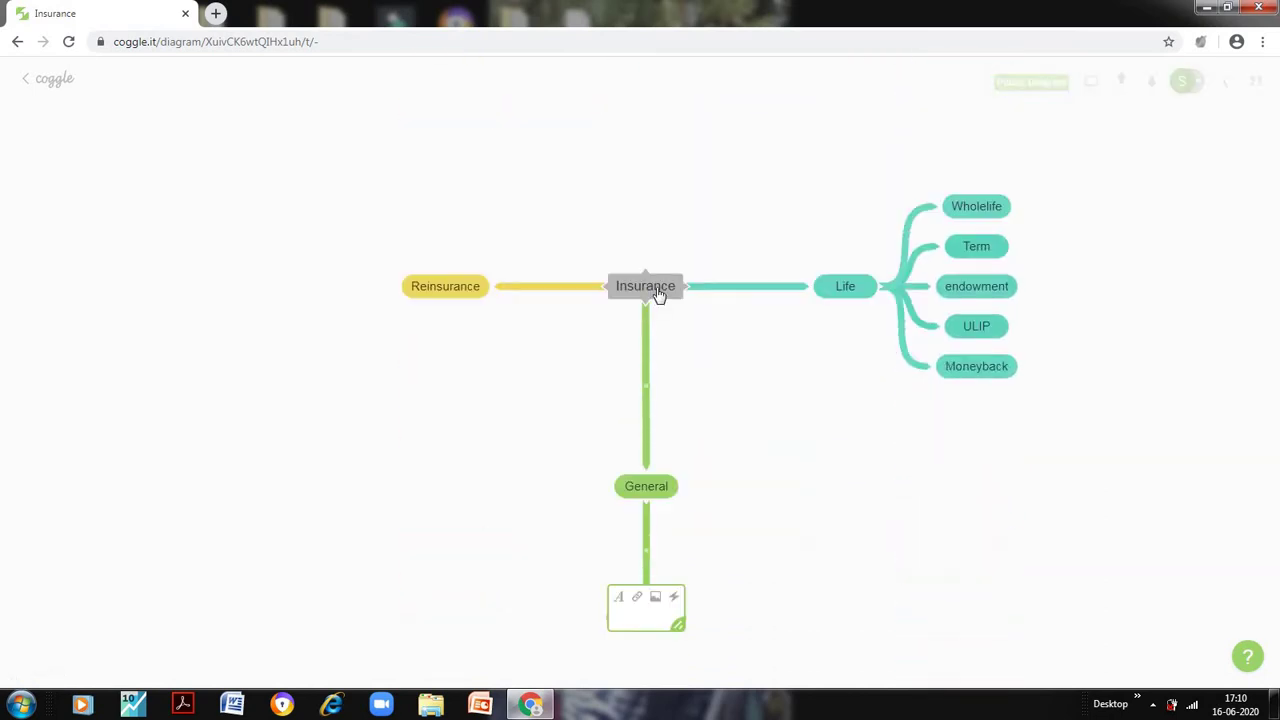
click(479, 386)
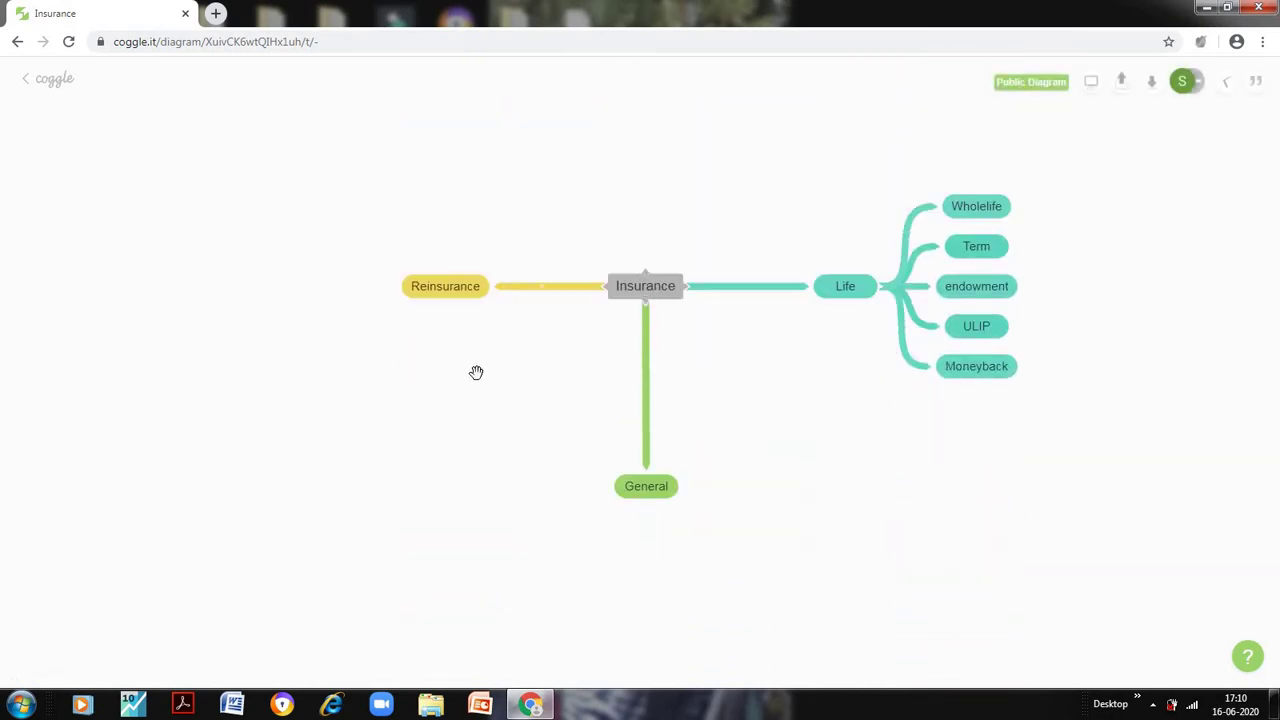
scroll(540, 500, up, 4)
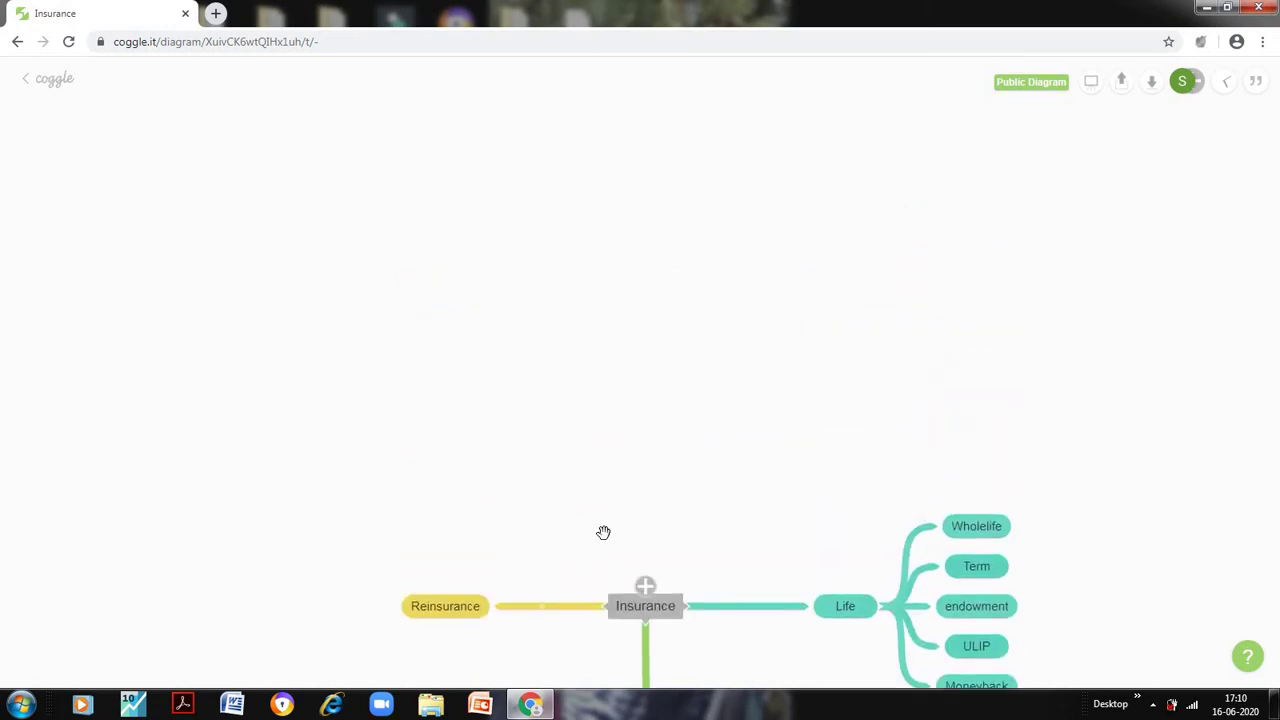
scroll(591, 494, down, 5)
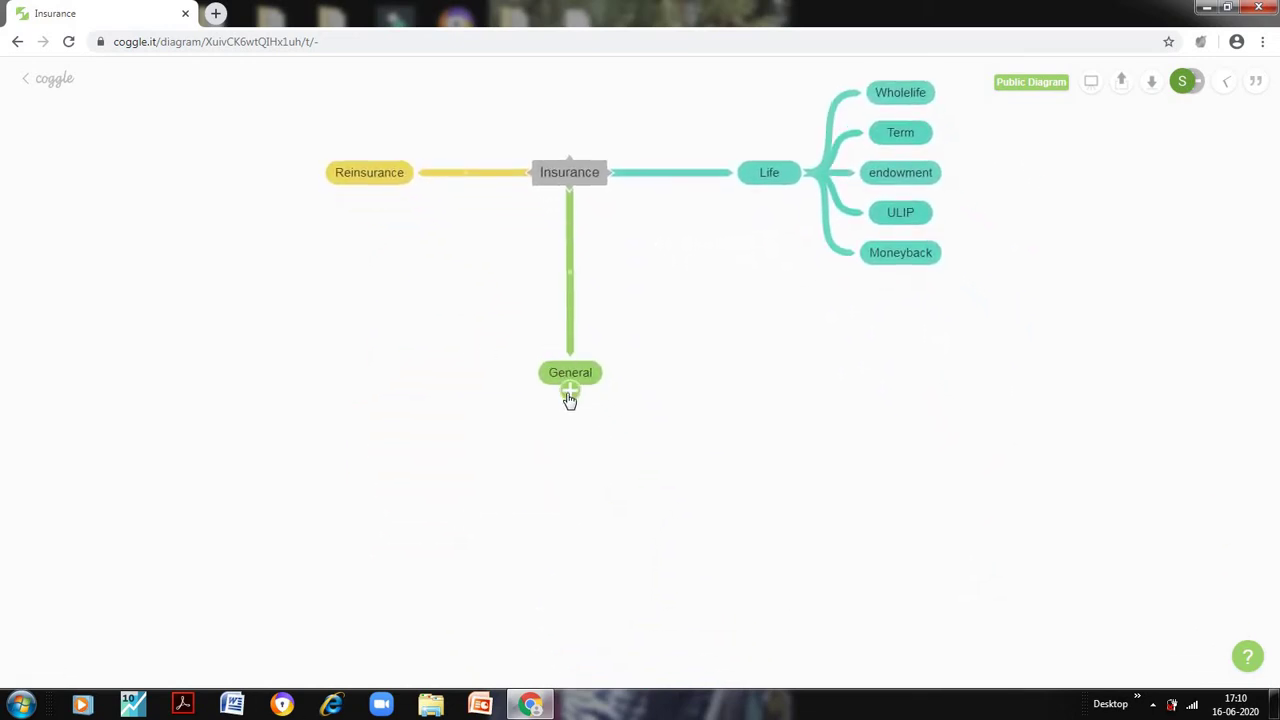
click(569, 392)
click(569, 392)
click(569, 392)
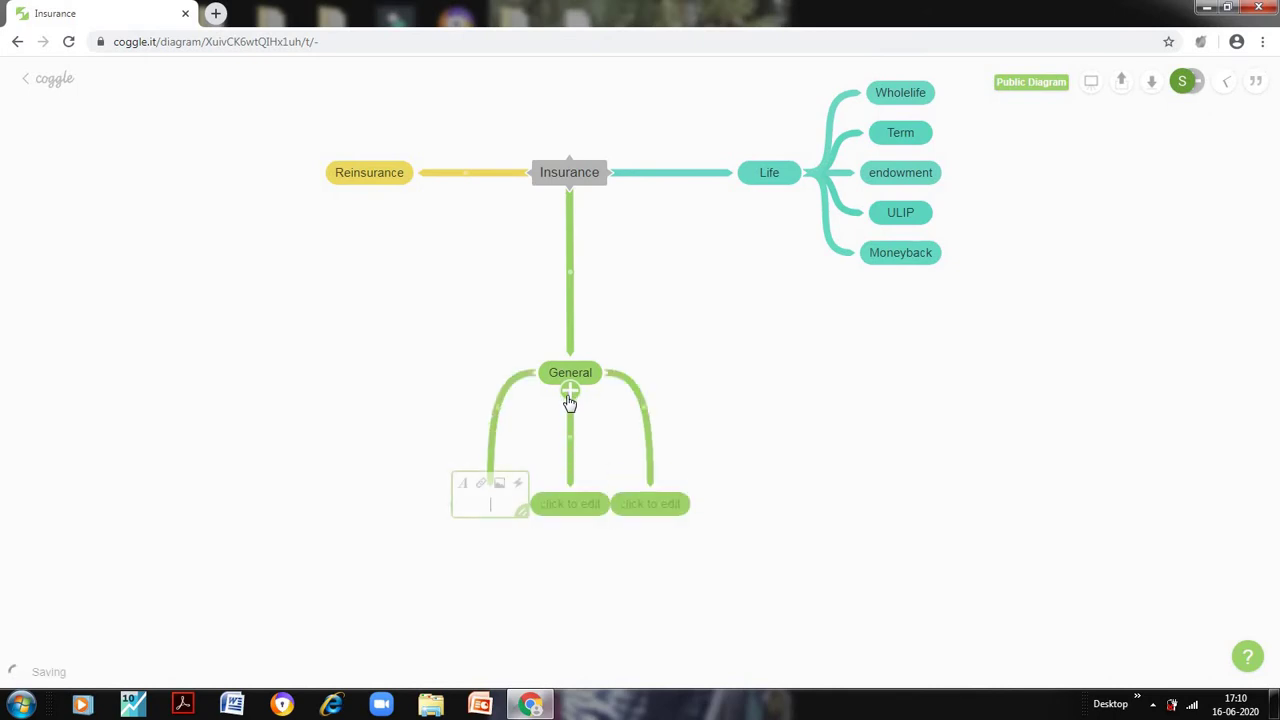
click(569, 394)
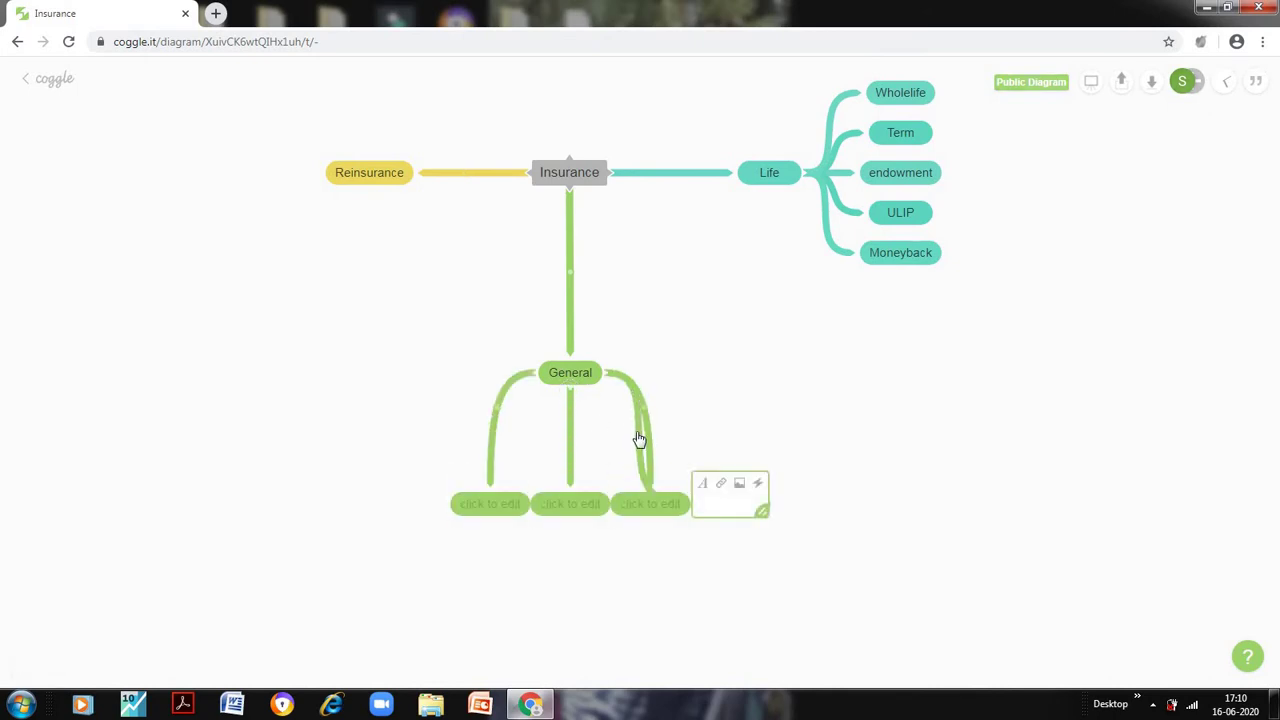
click(654, 570)
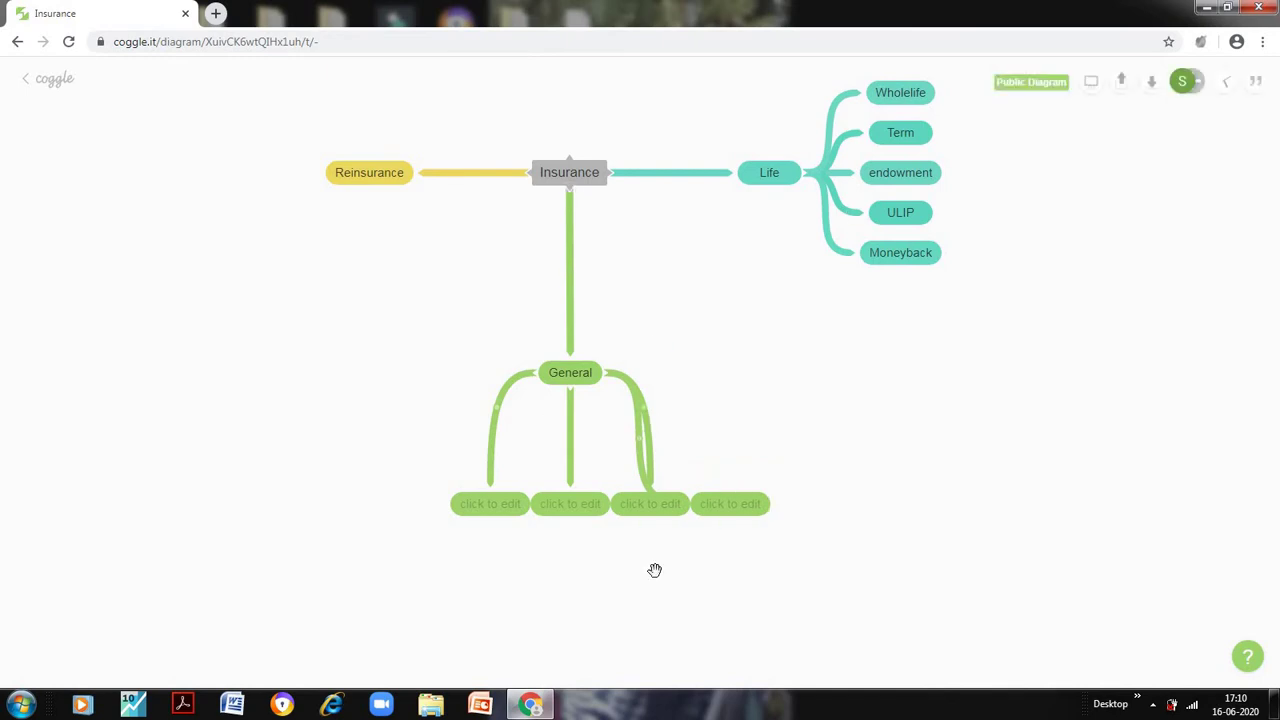
Name General's children Marine, Health and Travle, removing a stray empty node.
click(476, 503)
text(Marine)
click(584, 503)
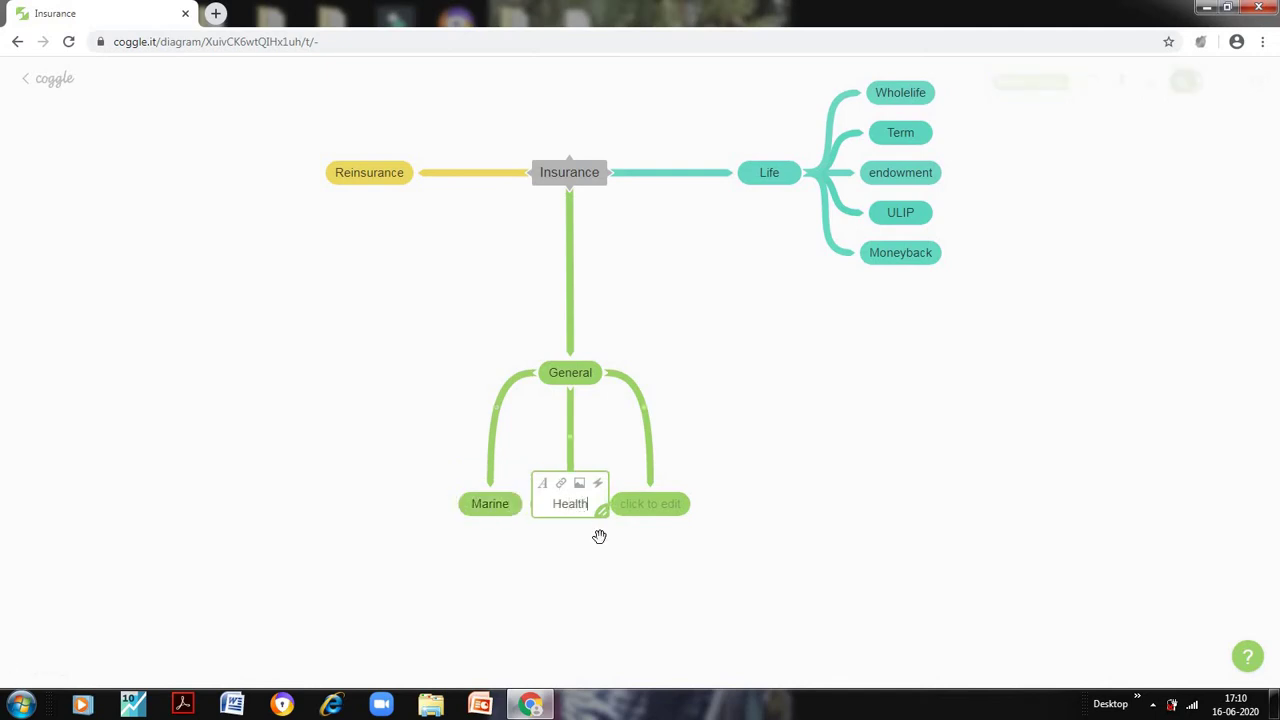
click(652, 493)
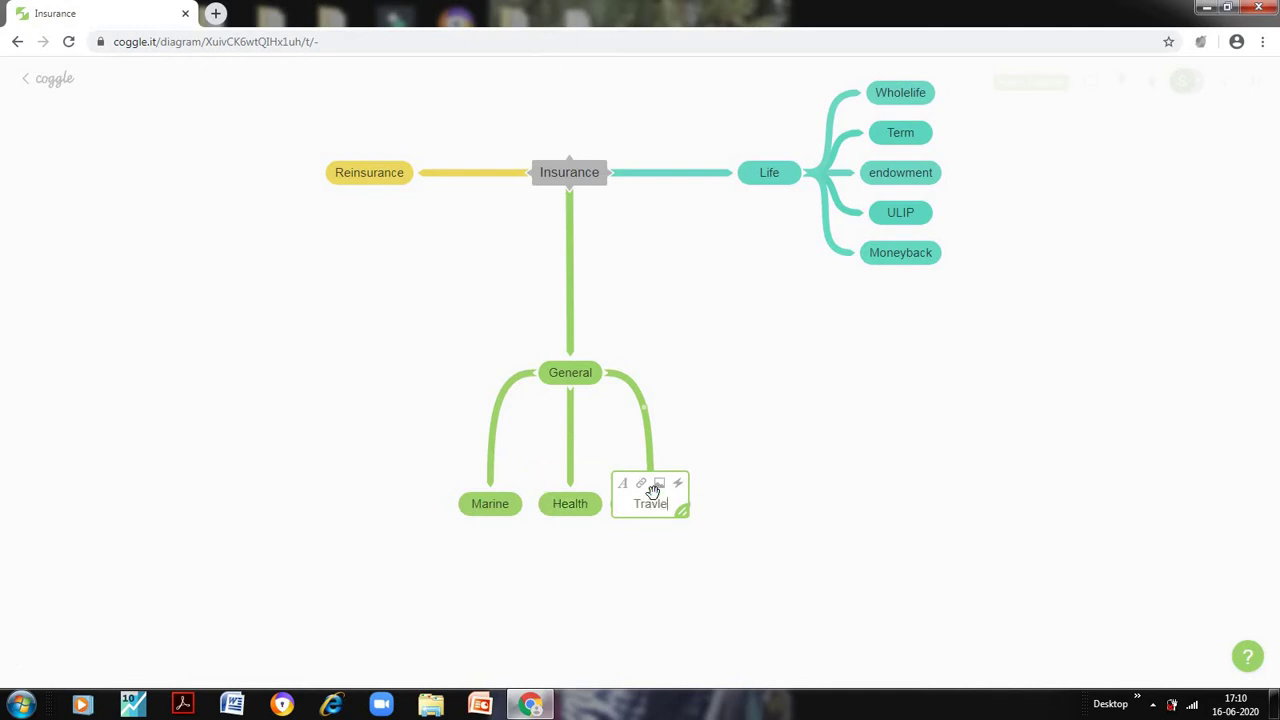
click(571, 380)
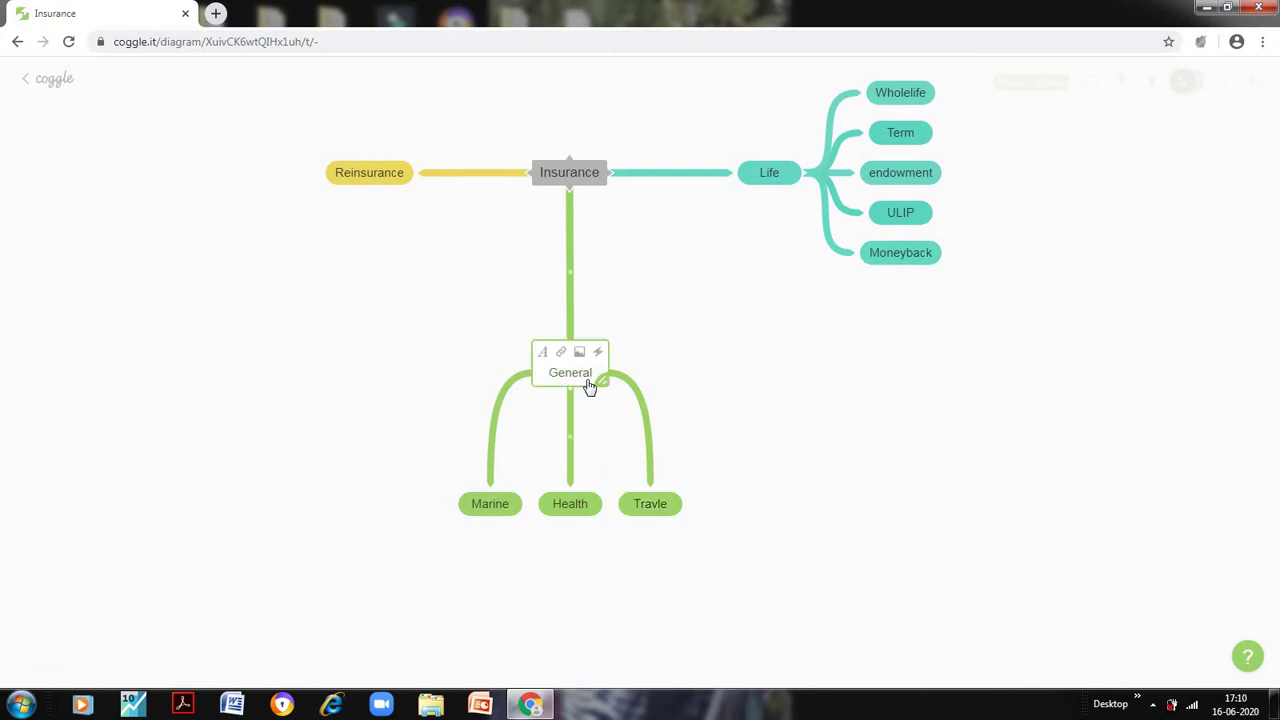
click(589, 400)
click(574, 397)
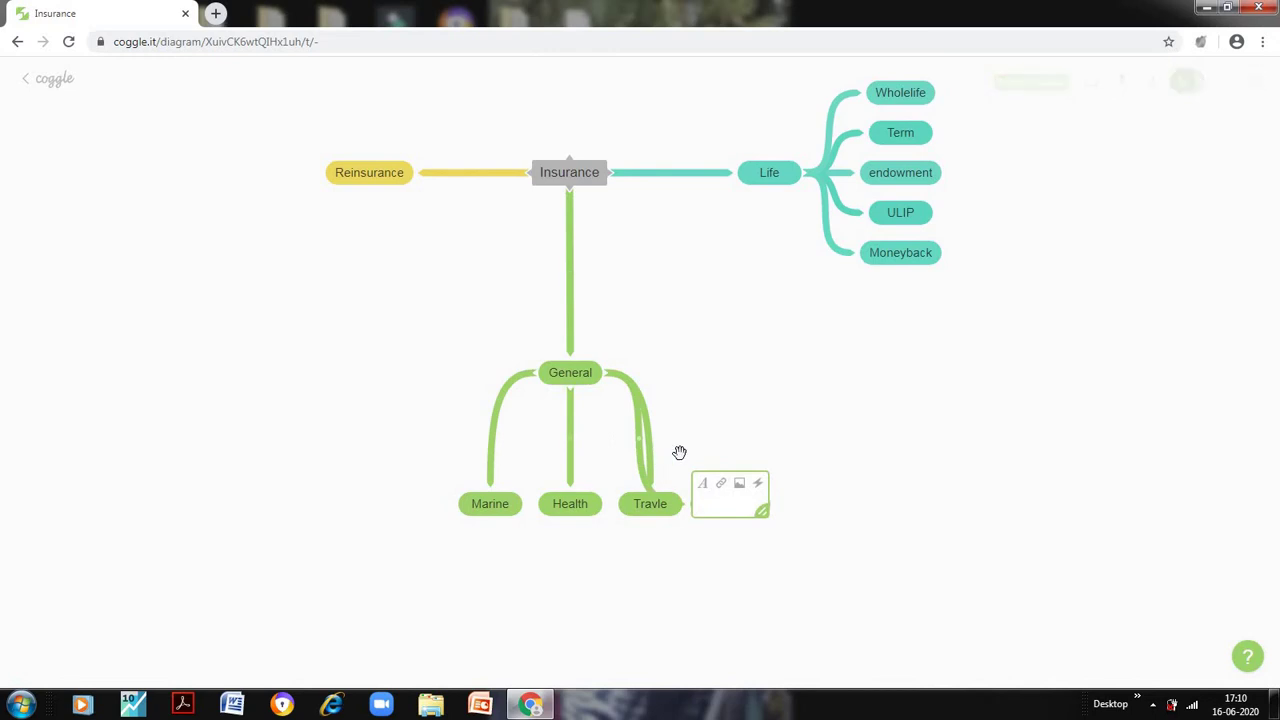
click(672, 561)
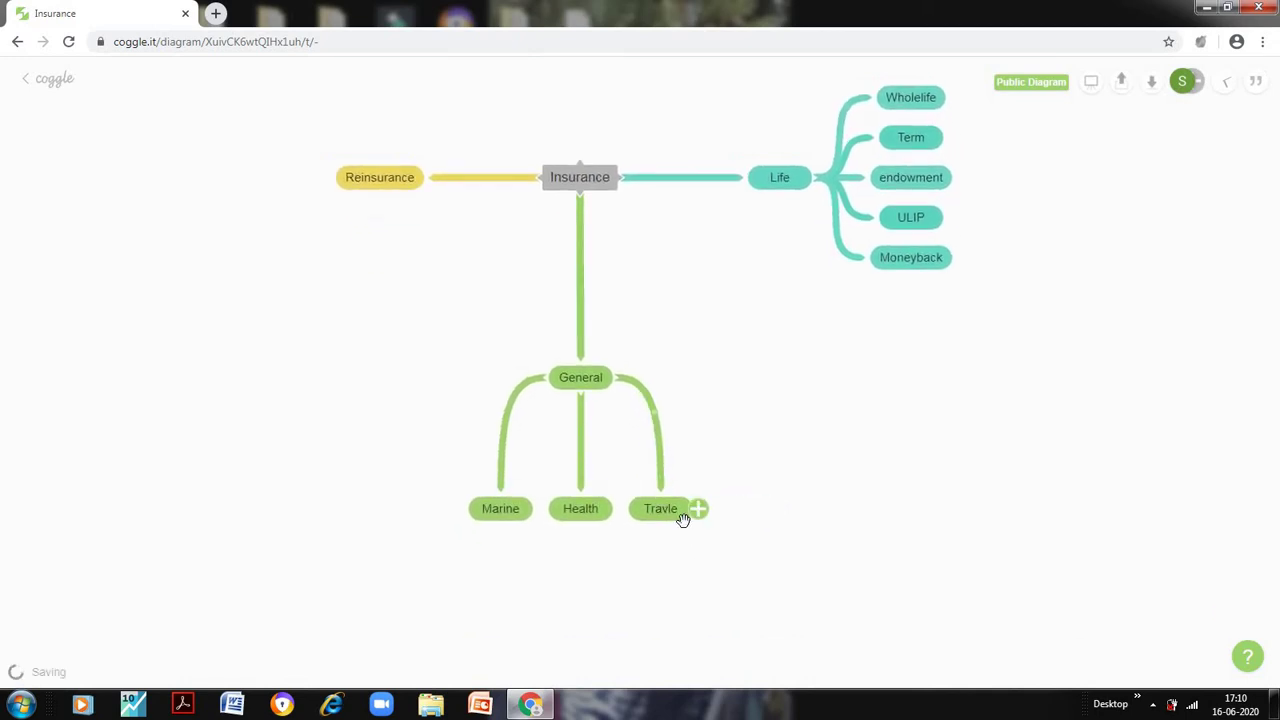
Correct the 'Travle' label to 'Travel'.
click(676, 514)
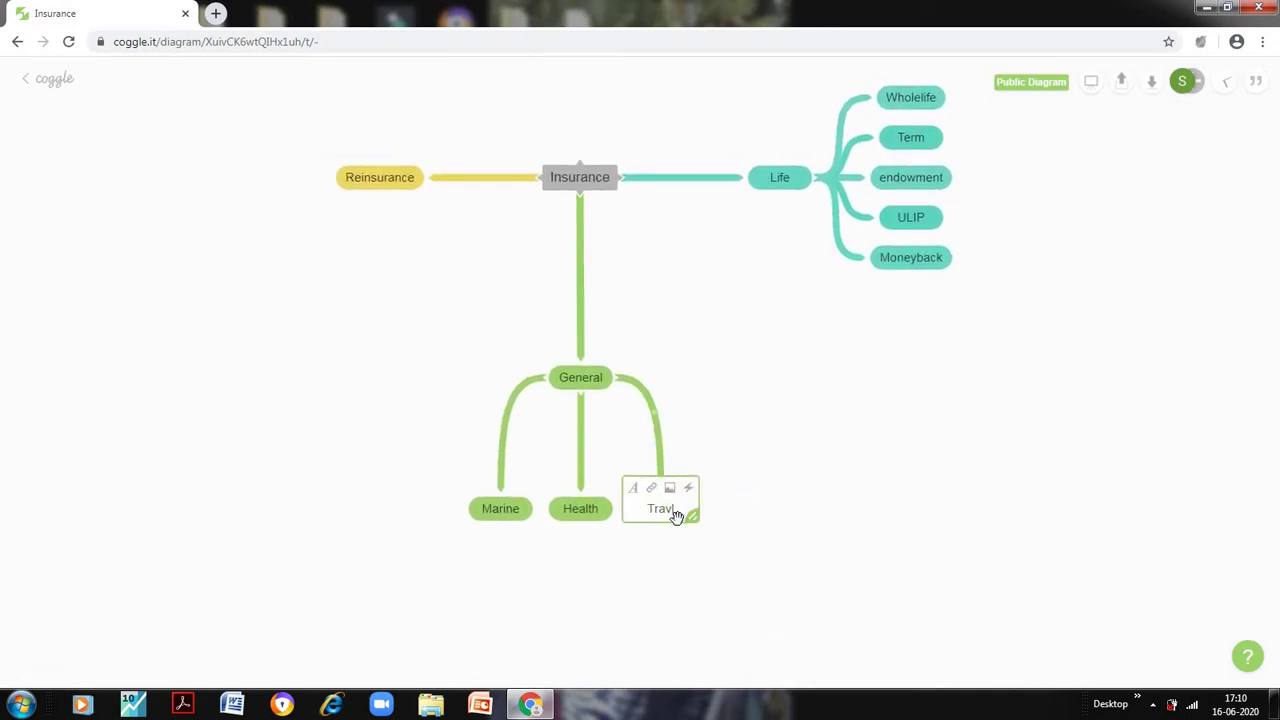
key(BackSpace)
text(el)
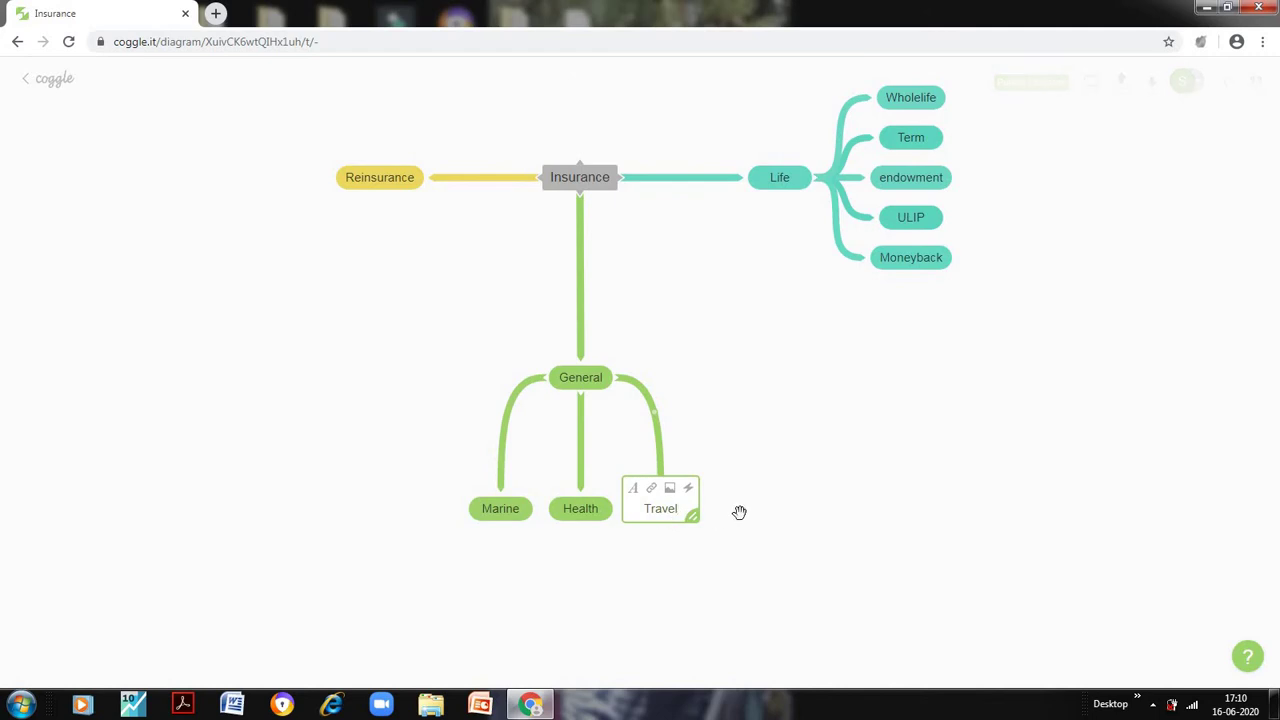
click(739, 514)
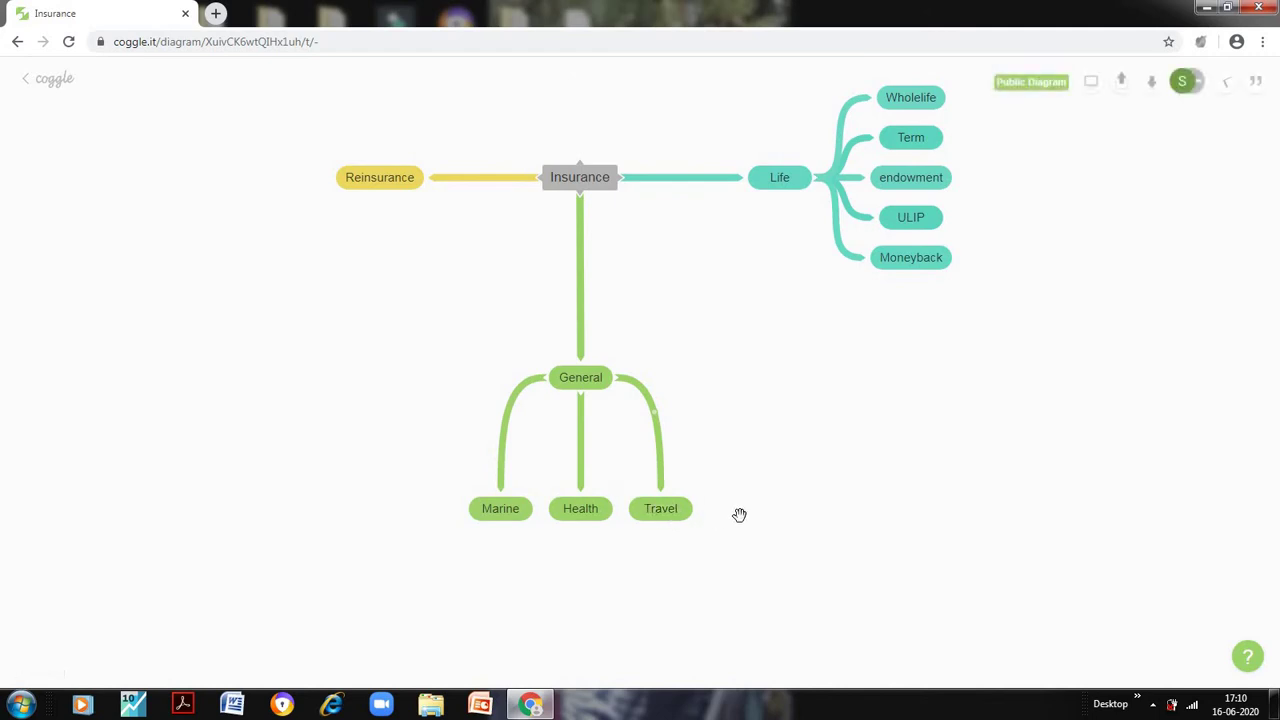
Resize the Insurance and Reinsurance nodes so each label fits on one line.
scroll(826, 396, up, 2)
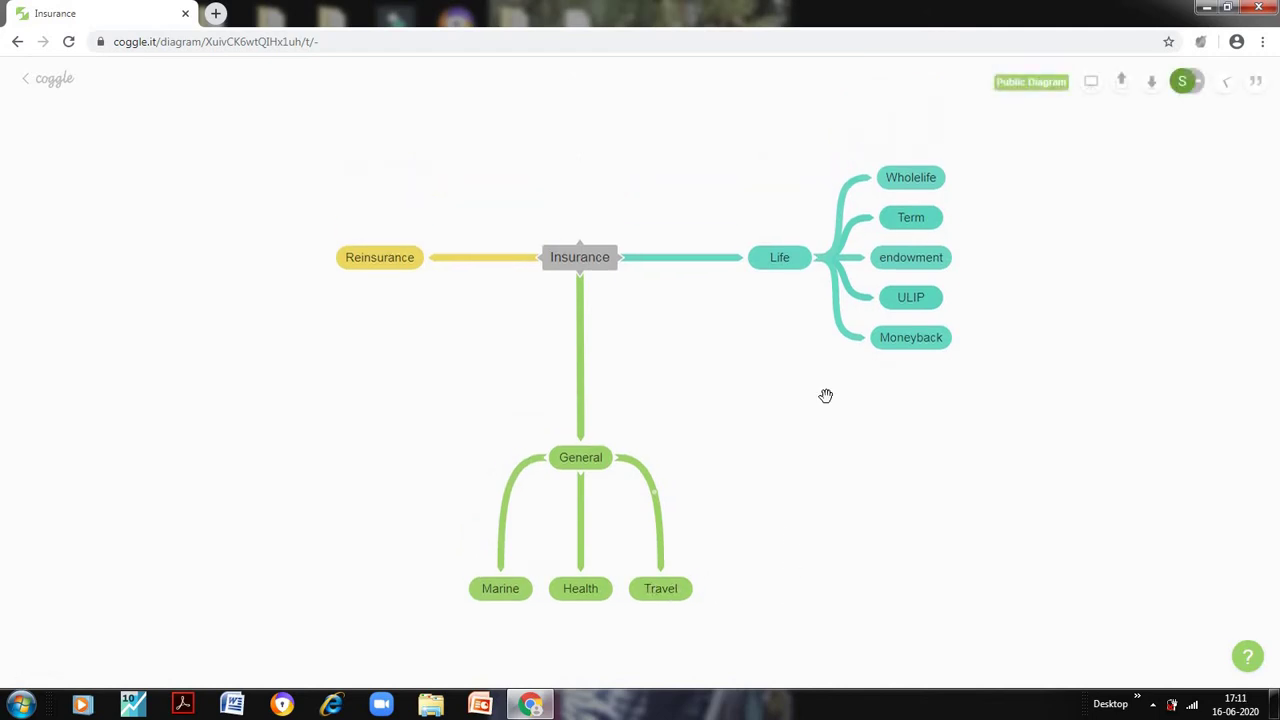
click(585, 258)
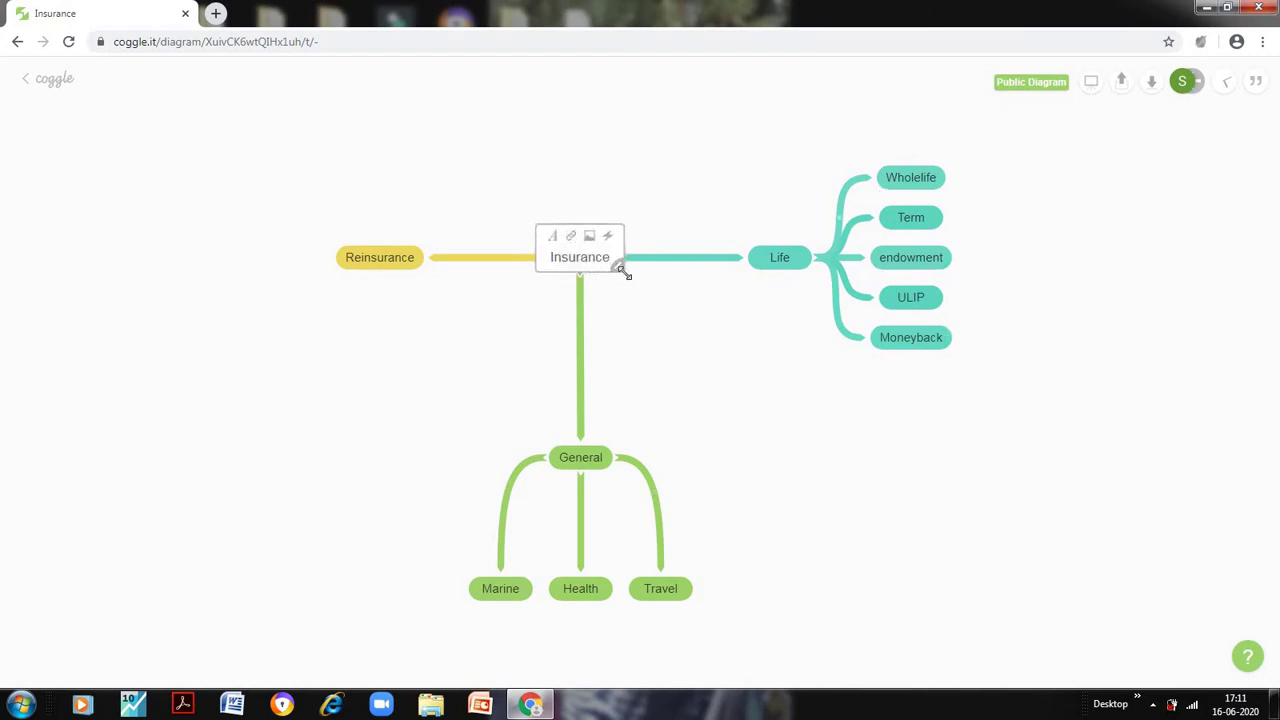
drag(620, 270, 711, 357)
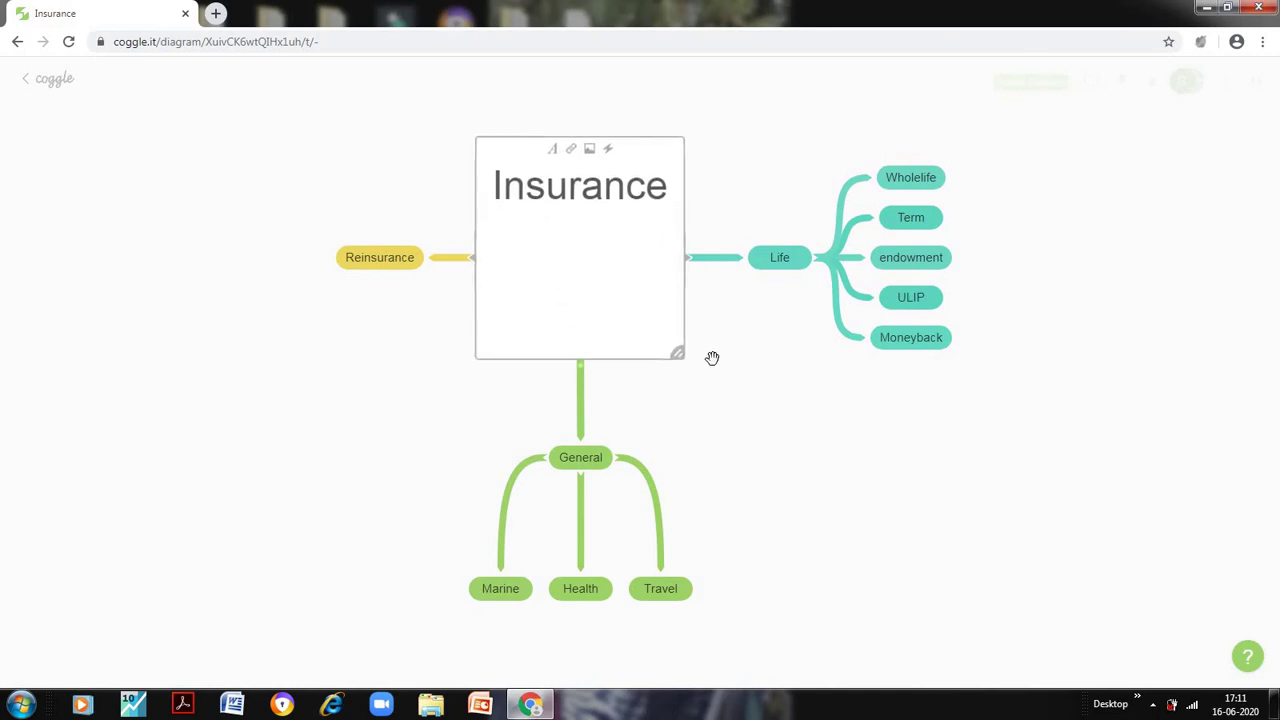
click(781, 424)
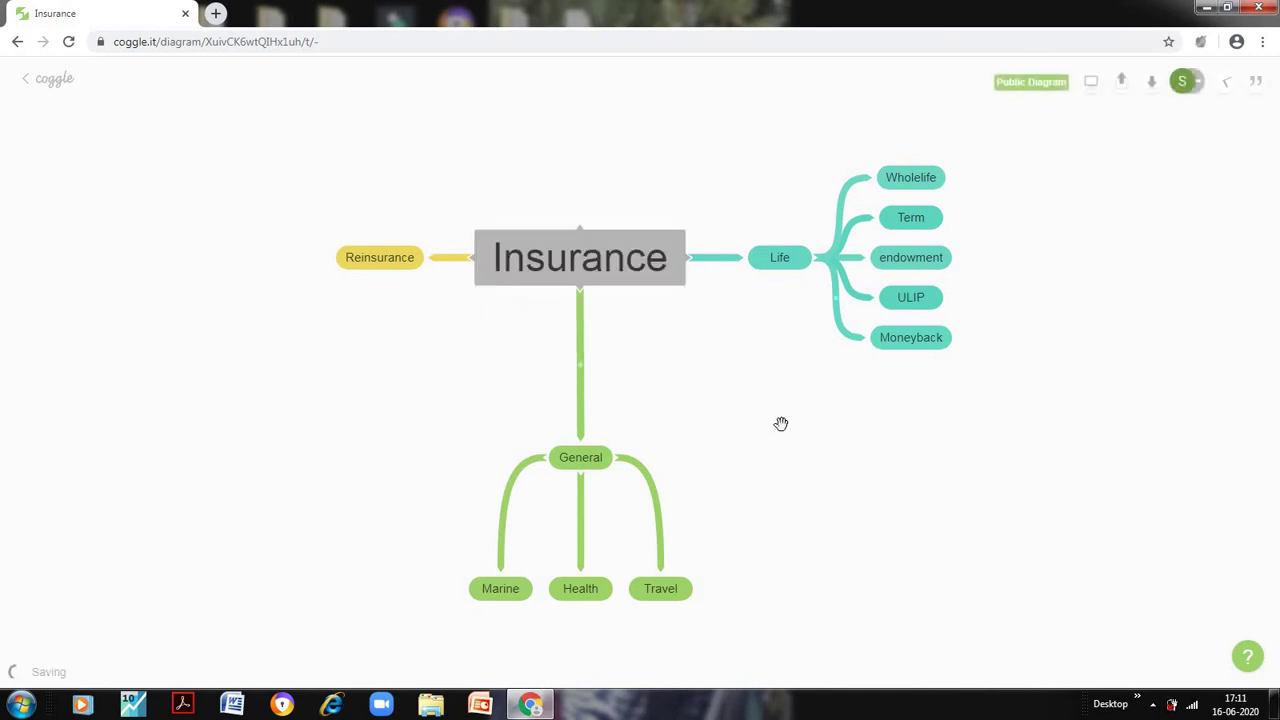
click(370, 248)
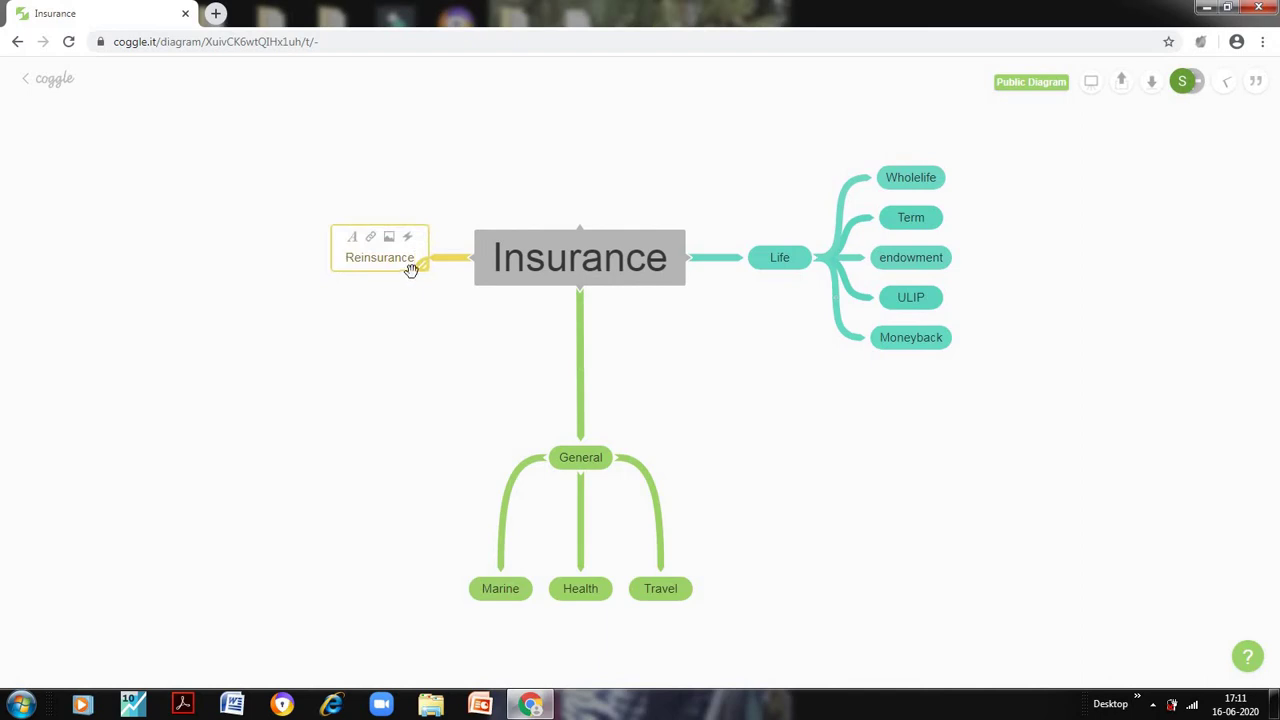
drag(427, 273, 557, 434)
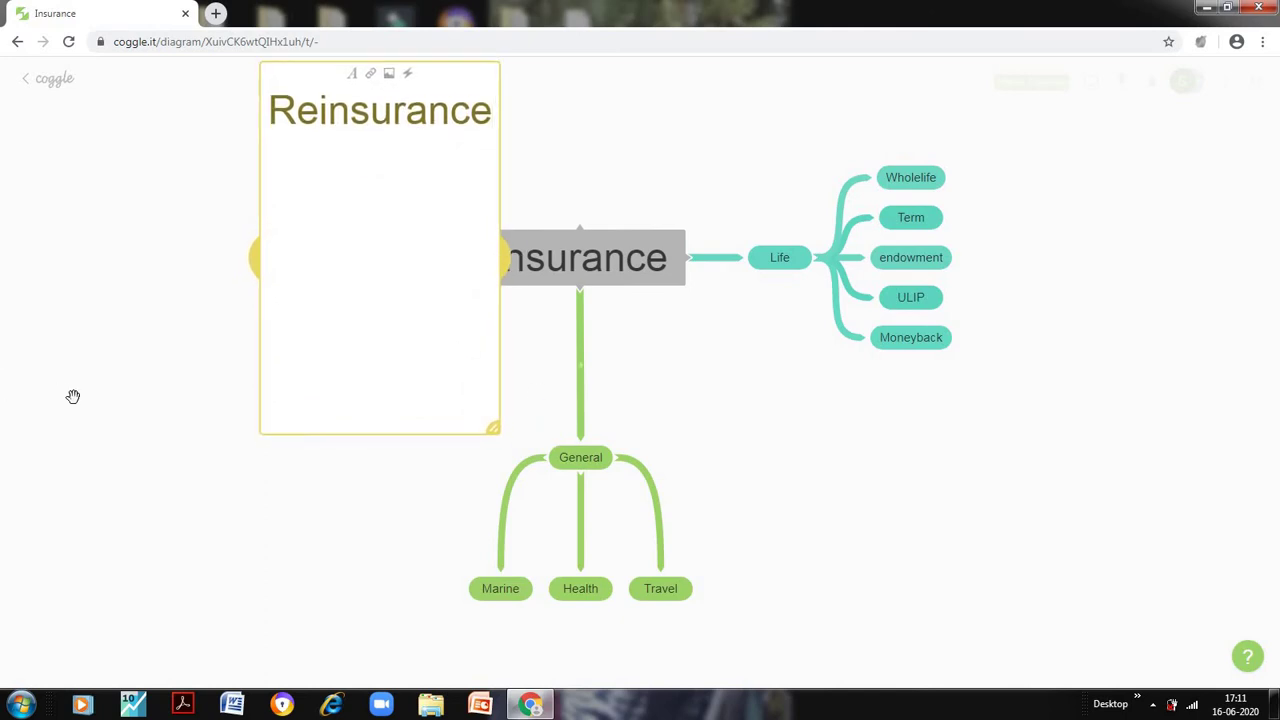
click(522, 388)
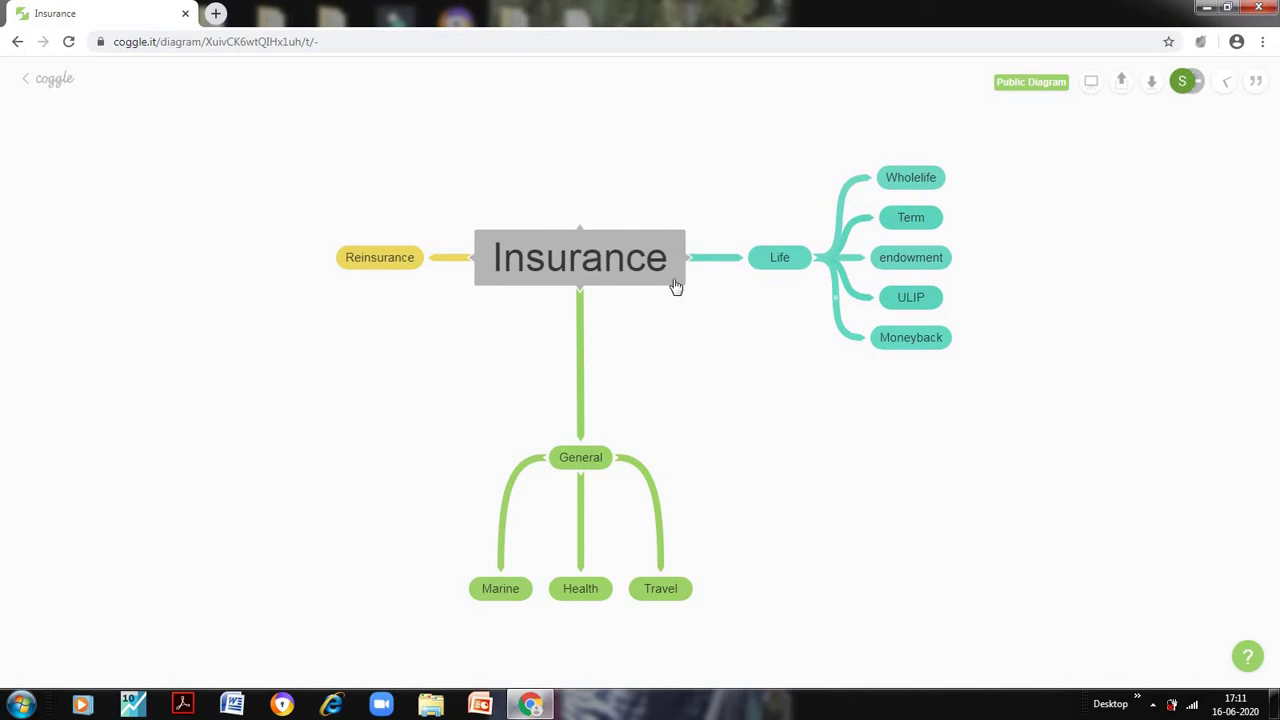
Add a :warning: icon to Life and turn the Insurance text into a placeholder link.
click(780, 260)
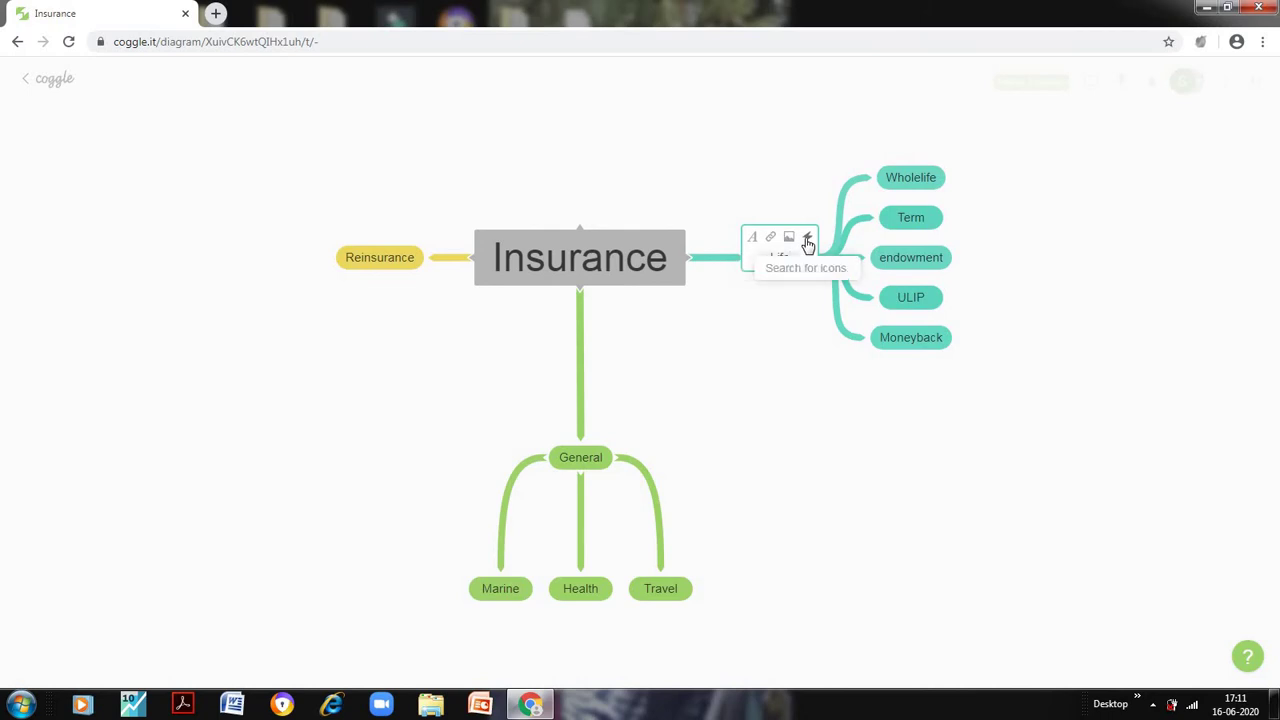
click(808, 241)
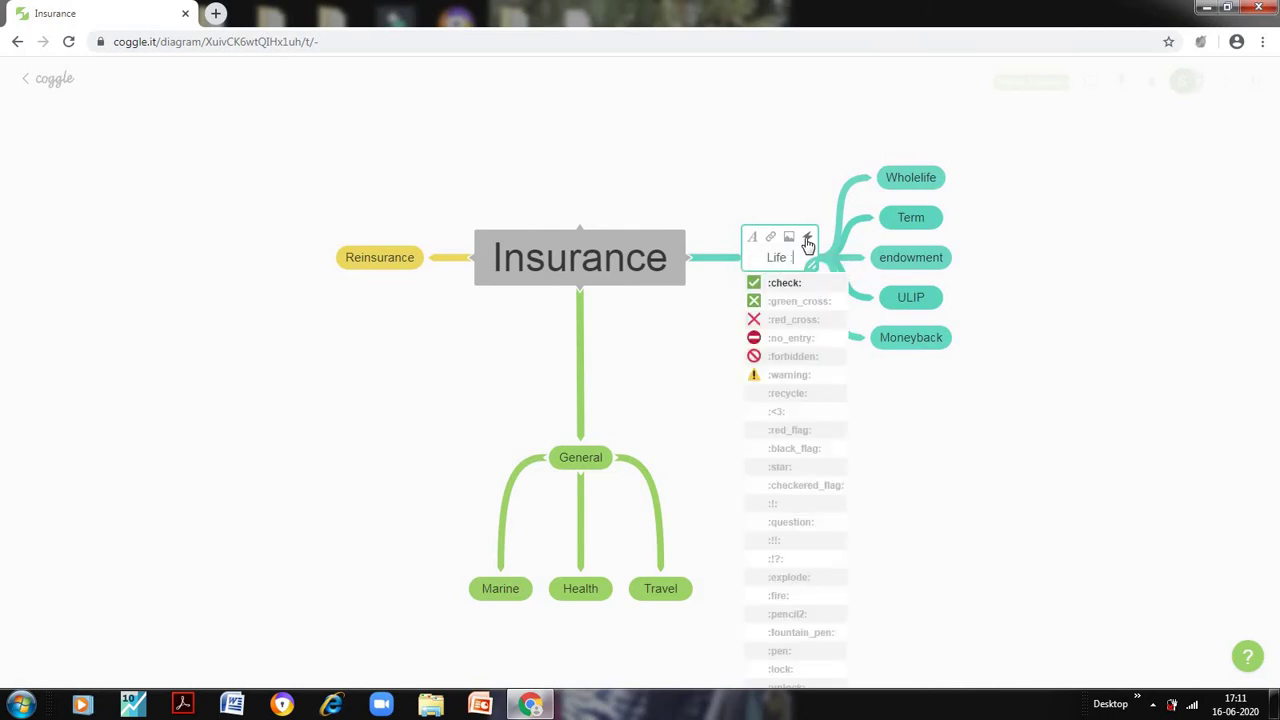
click(770, 374)
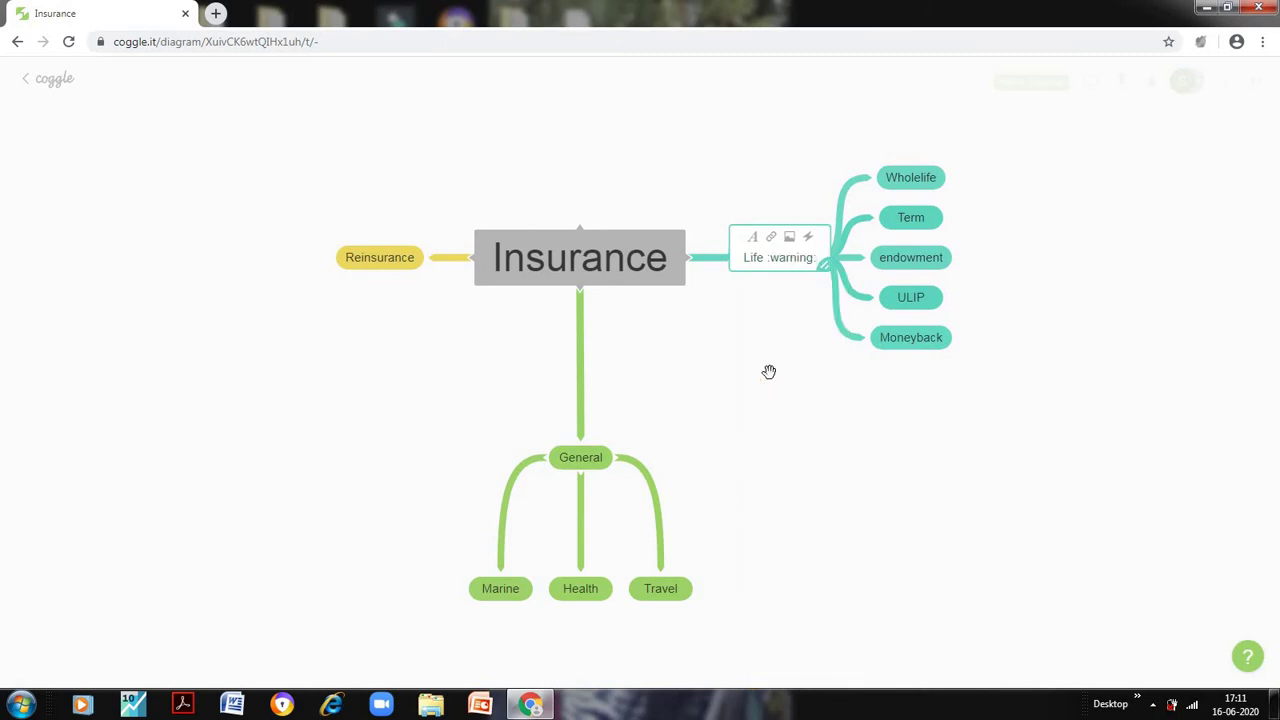
click(769, 372)
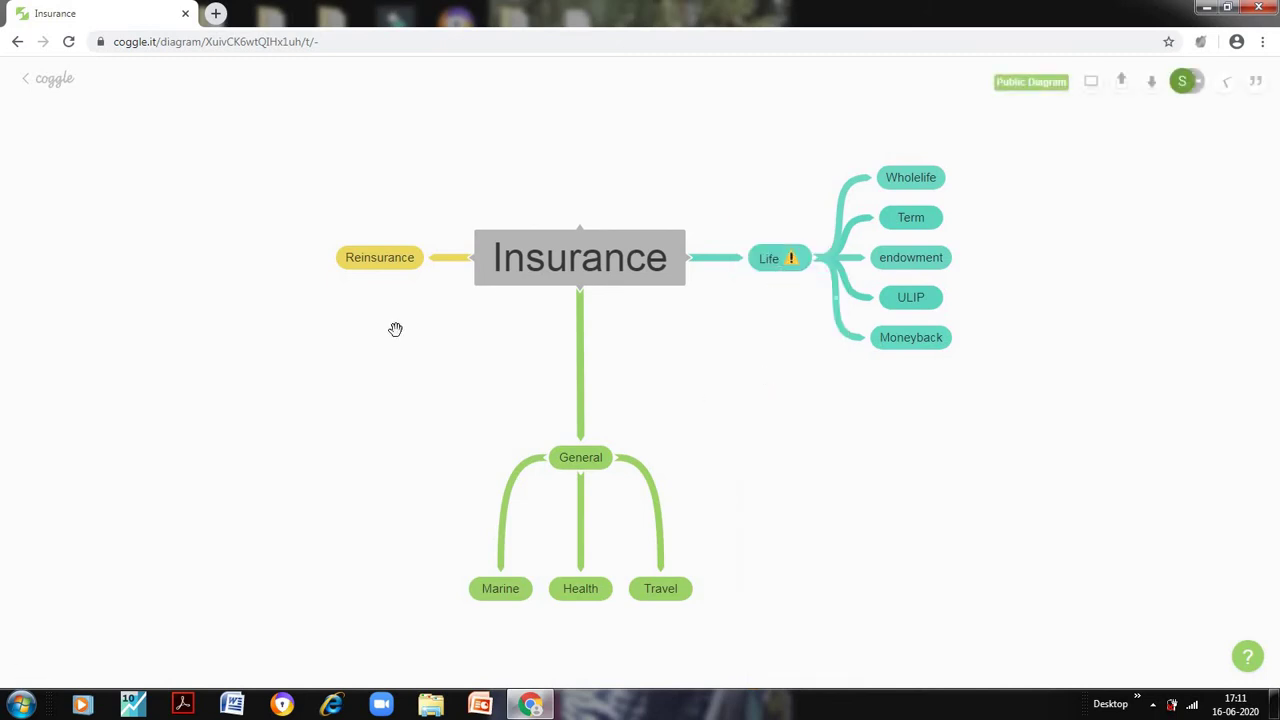
click(592, 260)
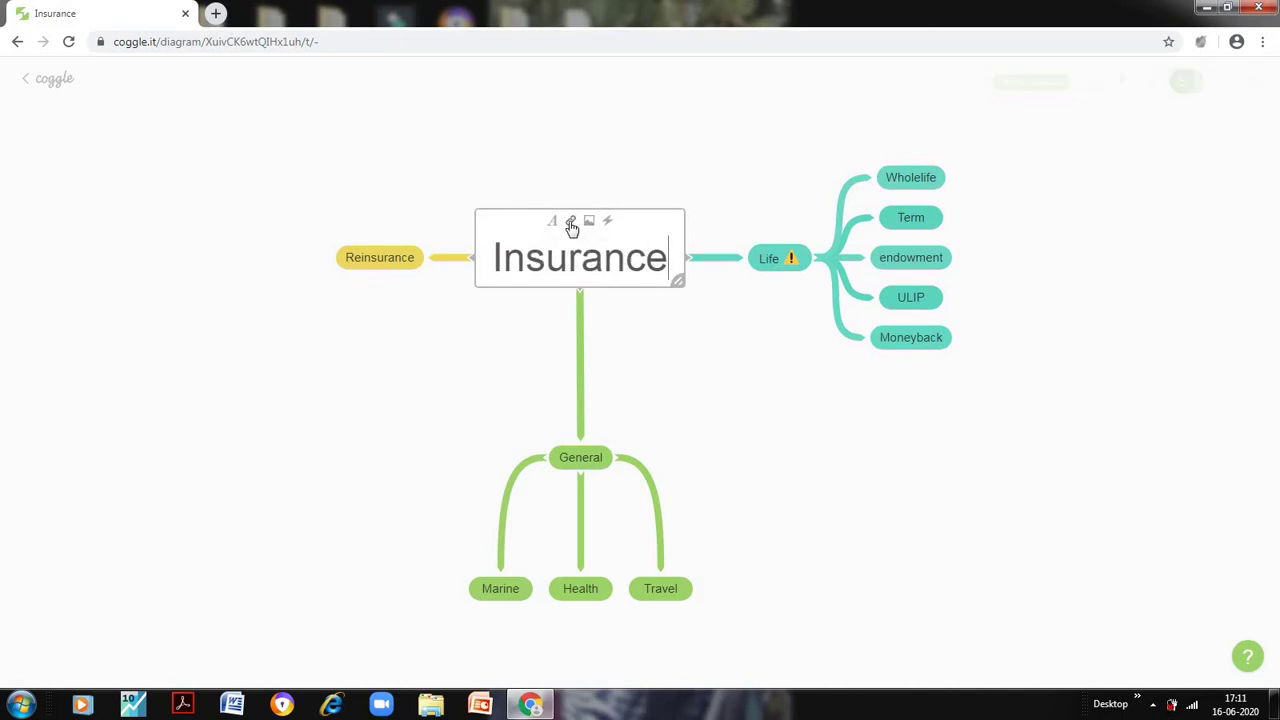
click(570, 221)
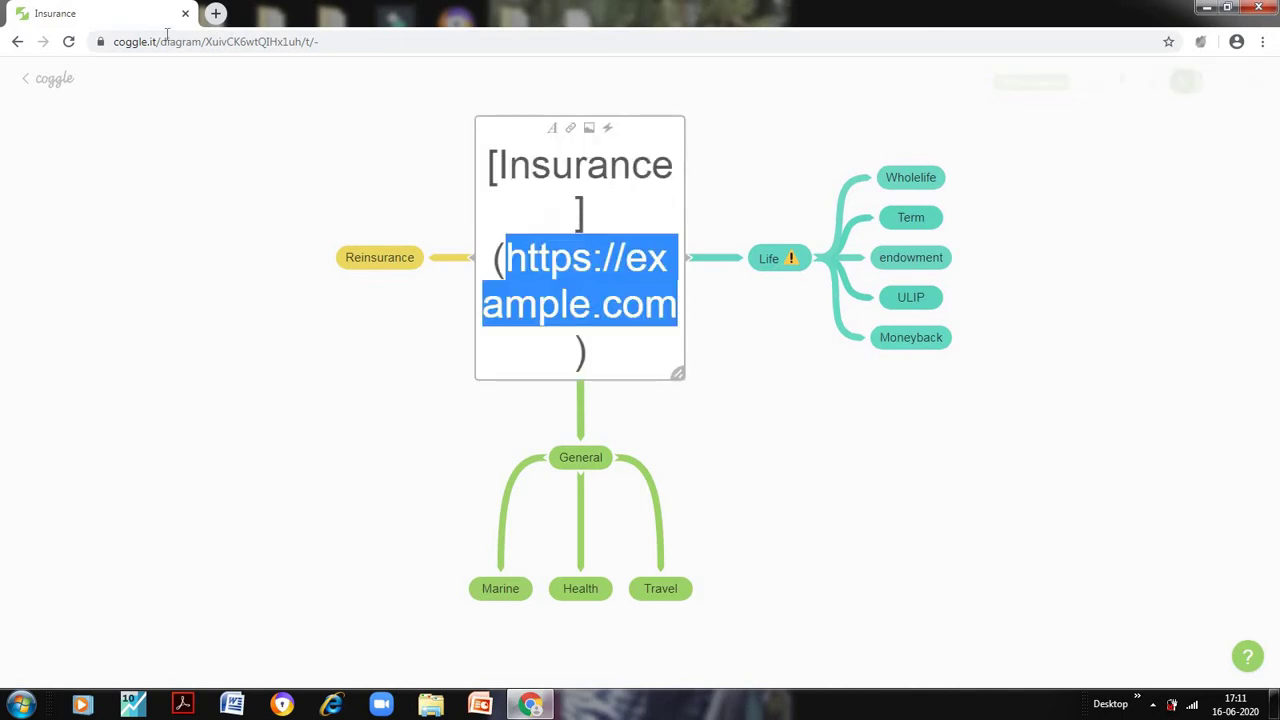
Load YouTube in a new browser tab.
click(215, 13)
click(211, 38)
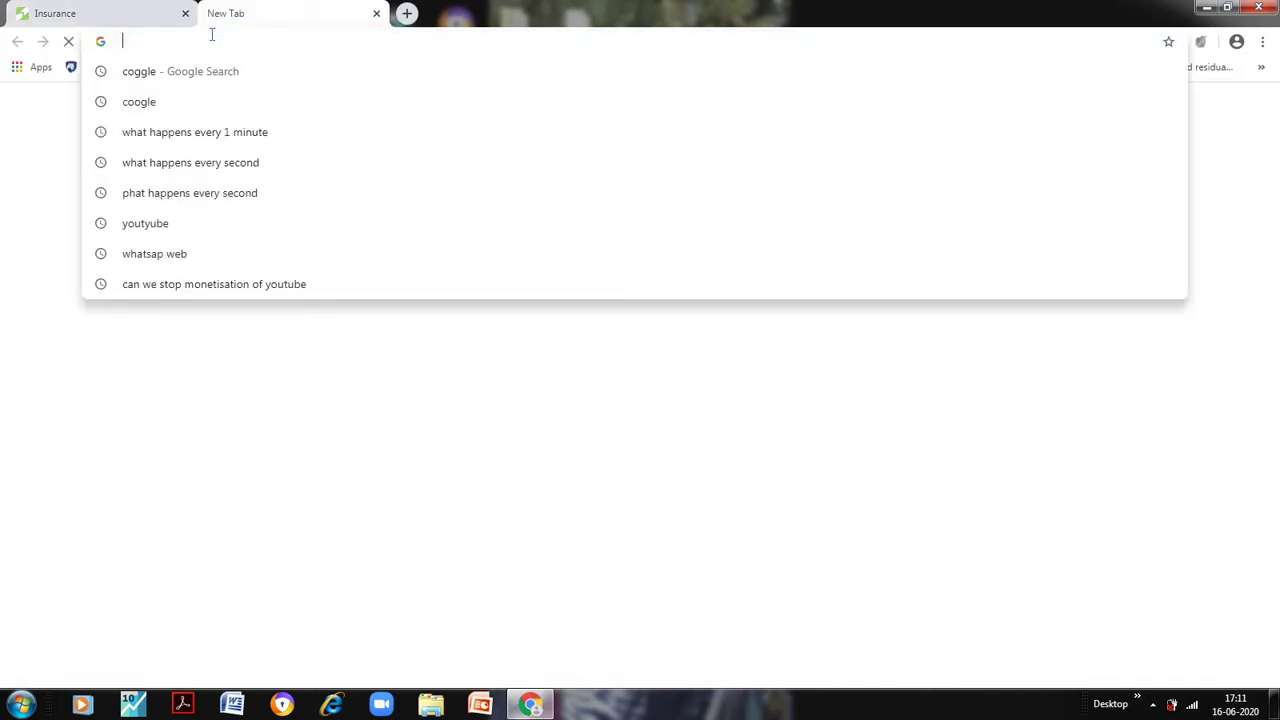
text(you)
key(Return)
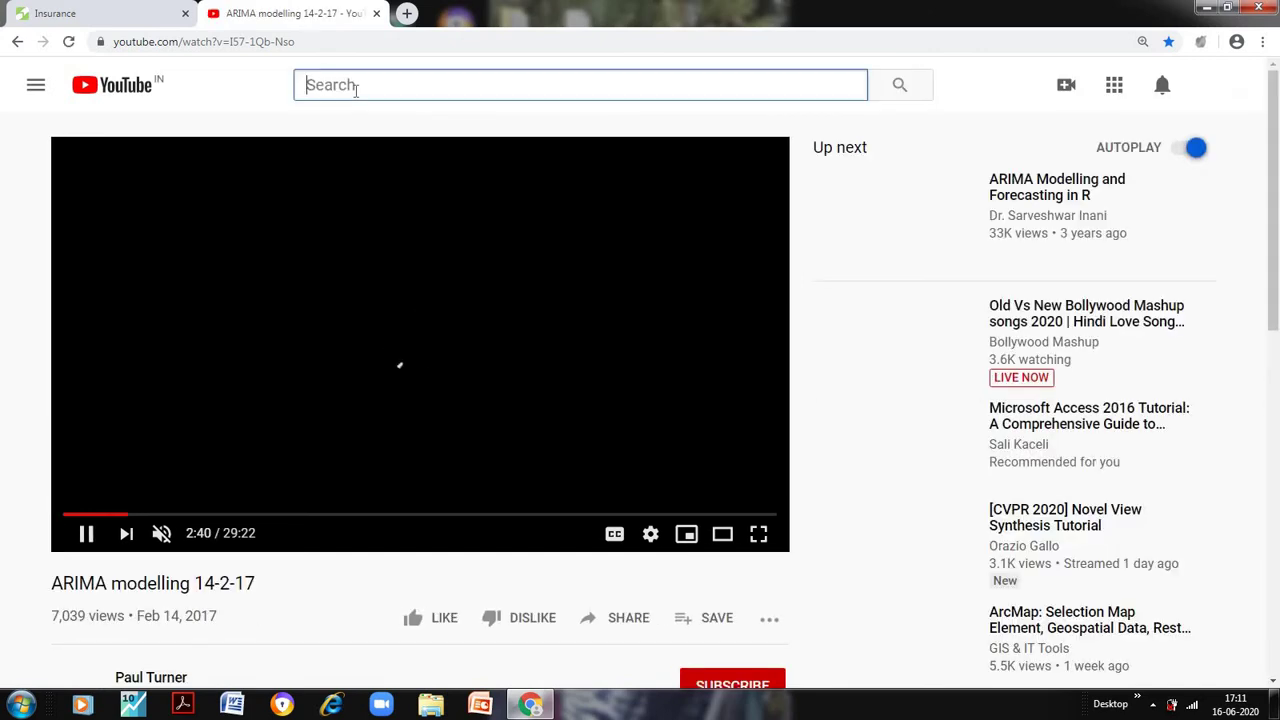
Search 'insurance' filtered to Creative Commons and bring up the video's share link.
text(insurance)
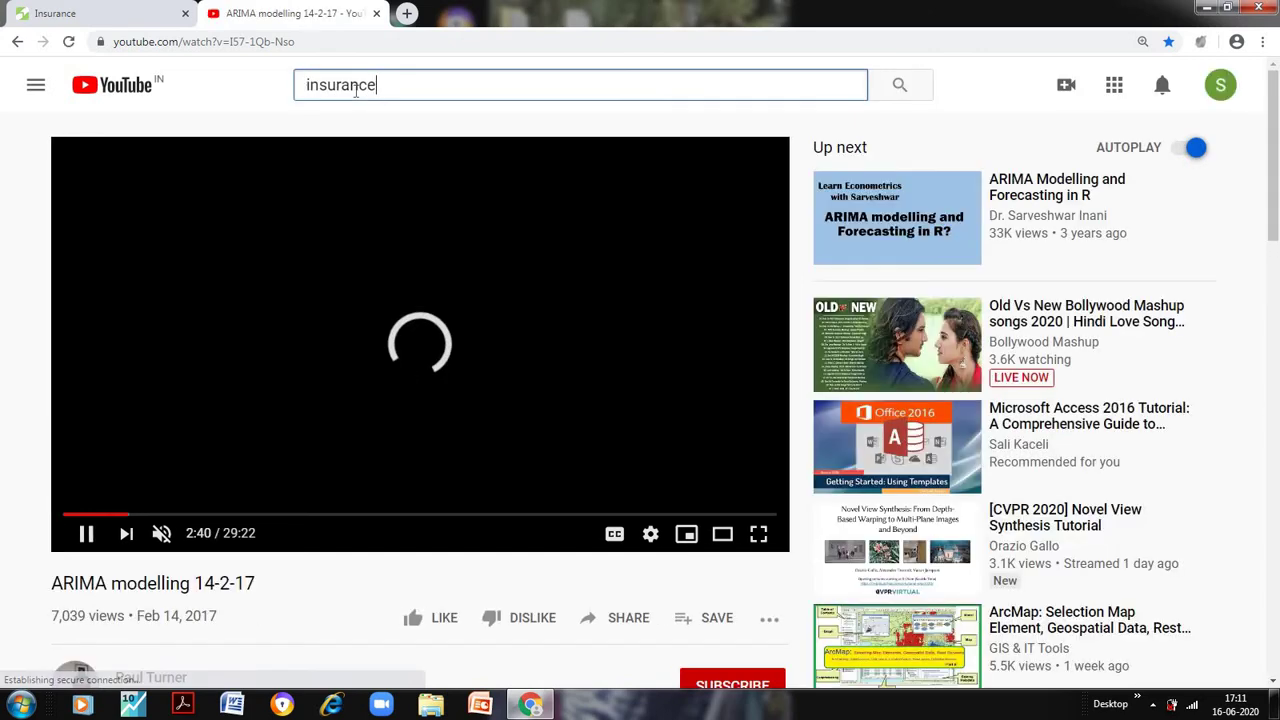
key(Return)
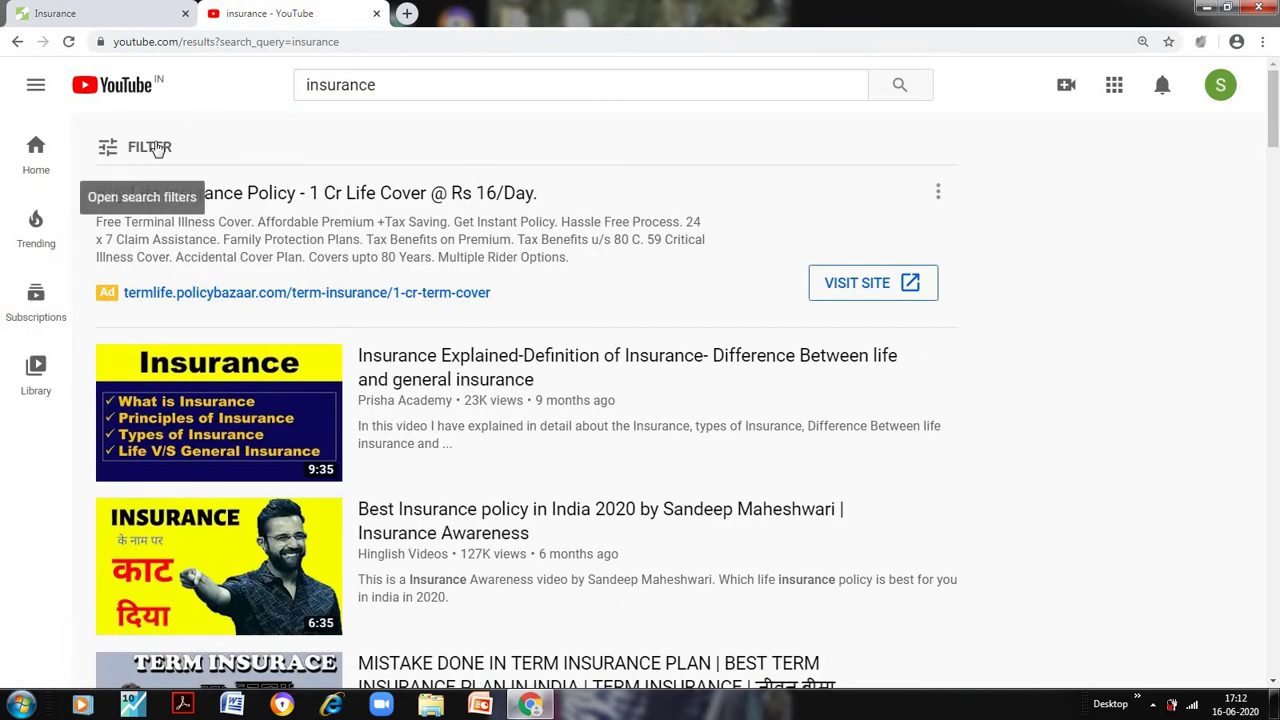
click(155, 148)
click(641, 382)
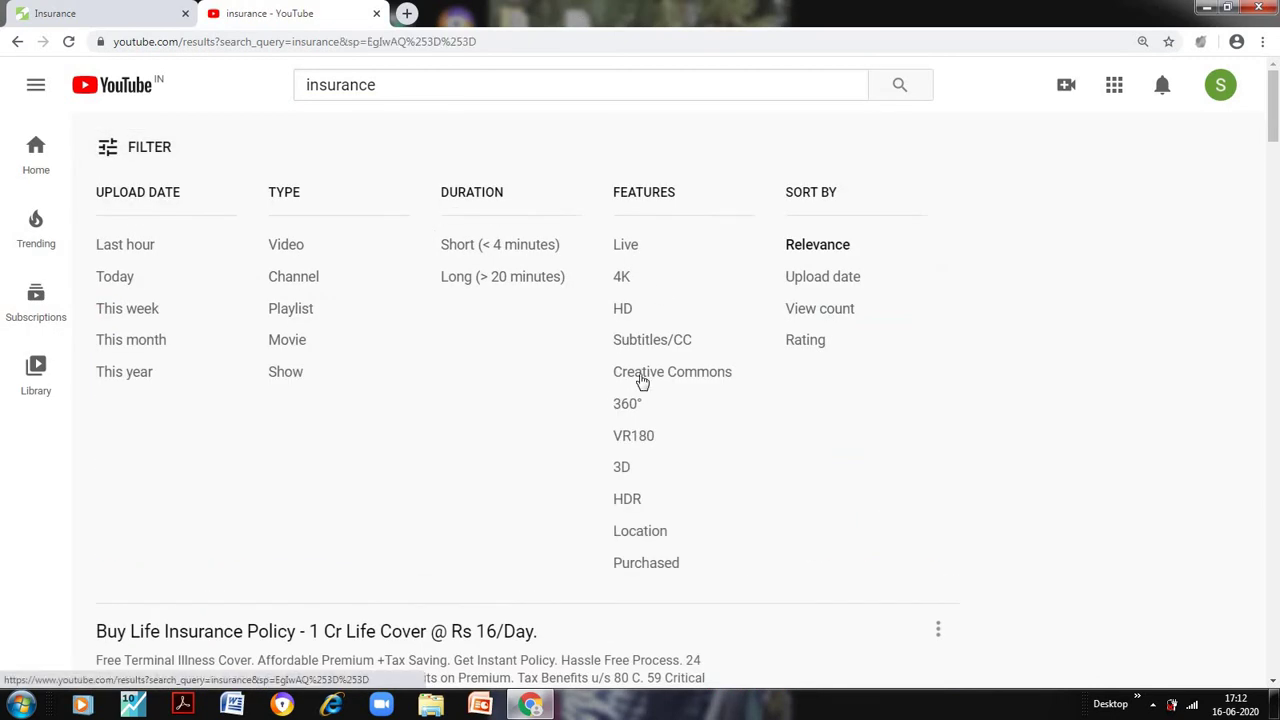
scroll(315, 400, down, 6)
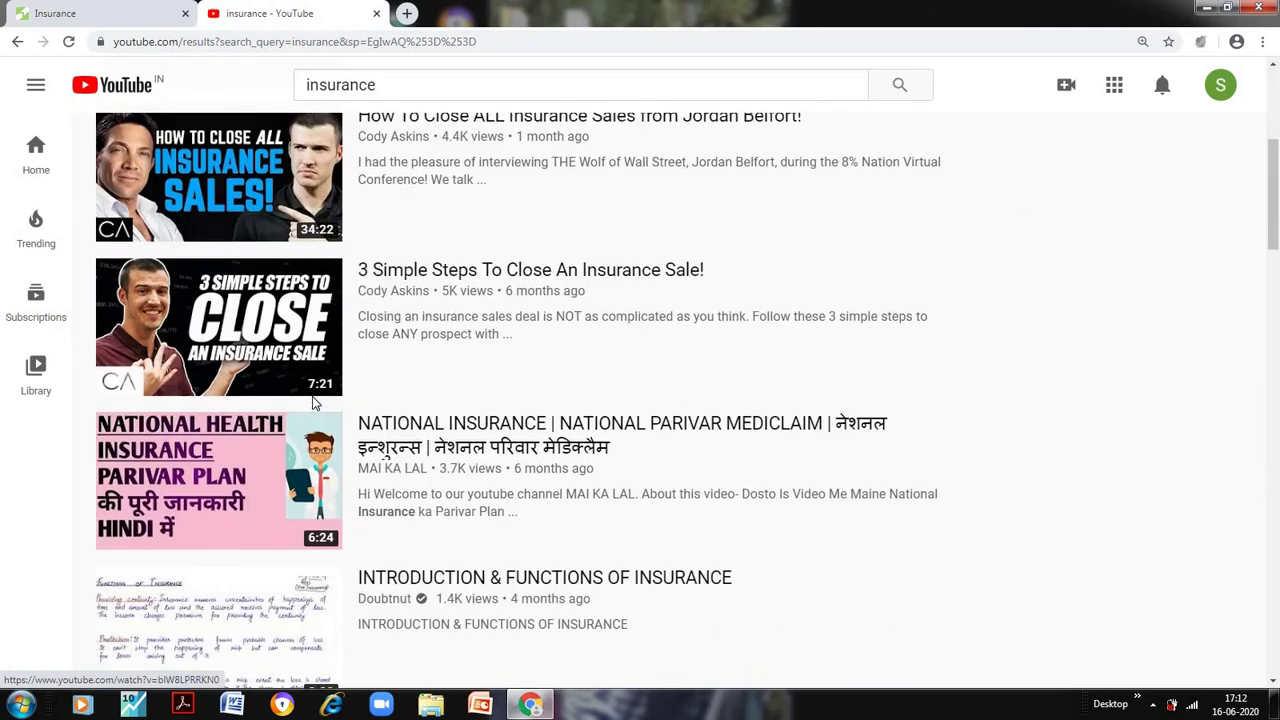
scroll(460, 337, up, 2)
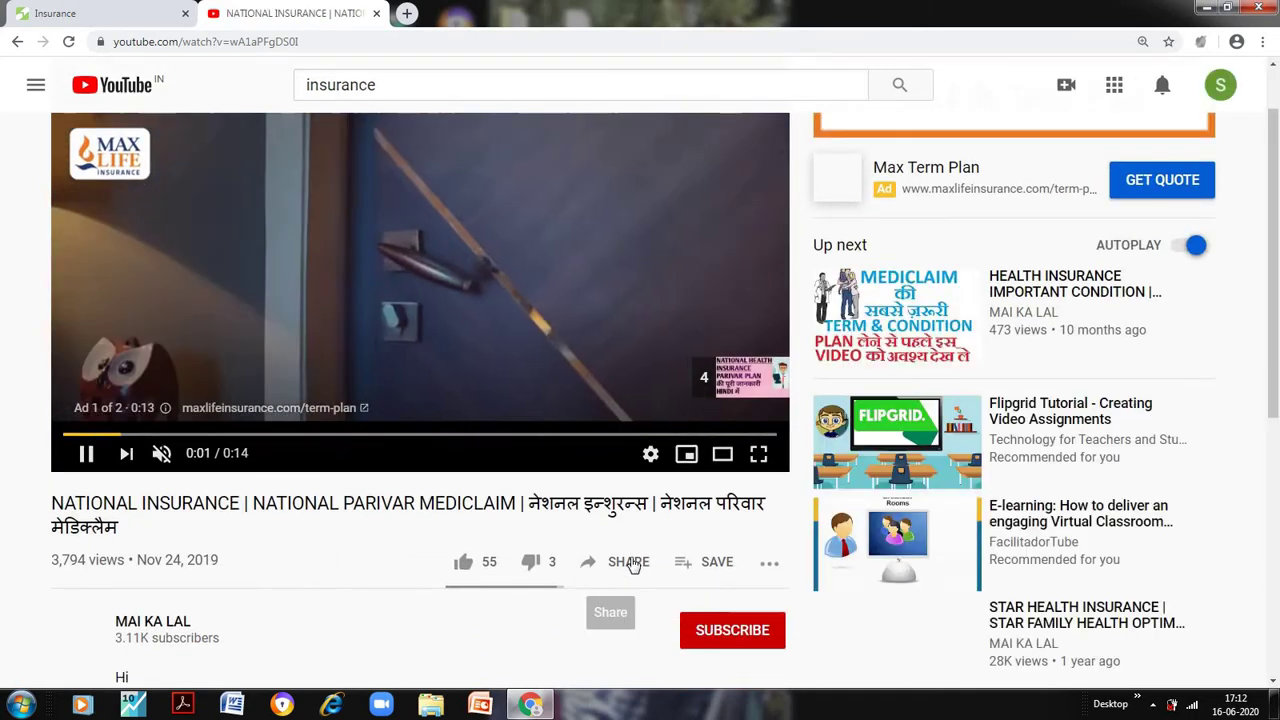
click(628, 562)
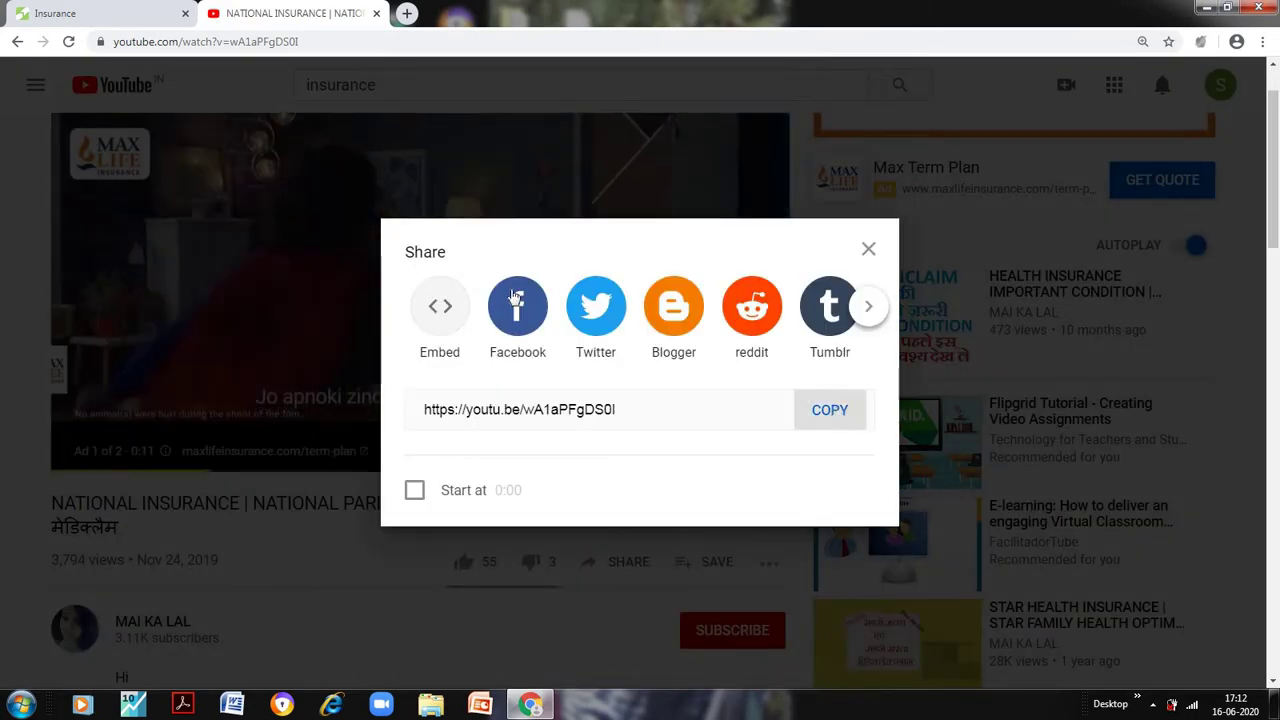
Copy the youtu.be link and paste it over Insurance's placeholder URL in Coggle.
click(830, 410)
click(100, 16)
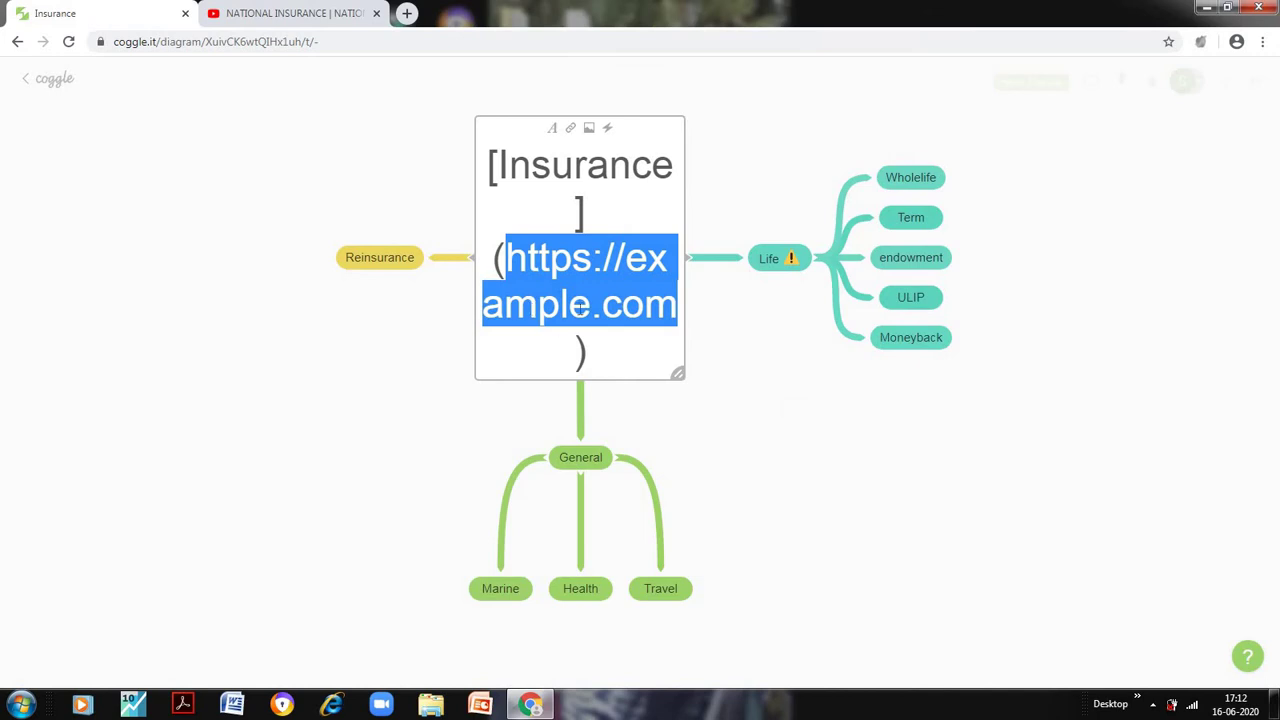
key(ctrl+v)
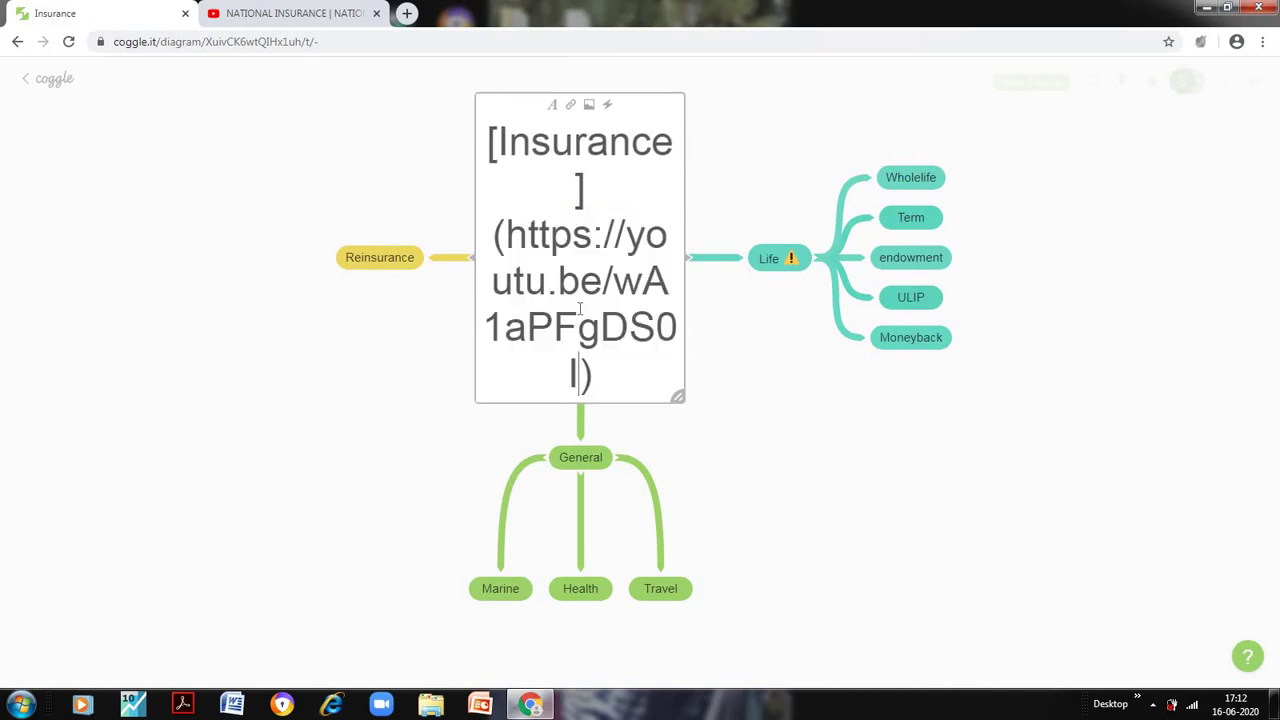
click(783, 395)
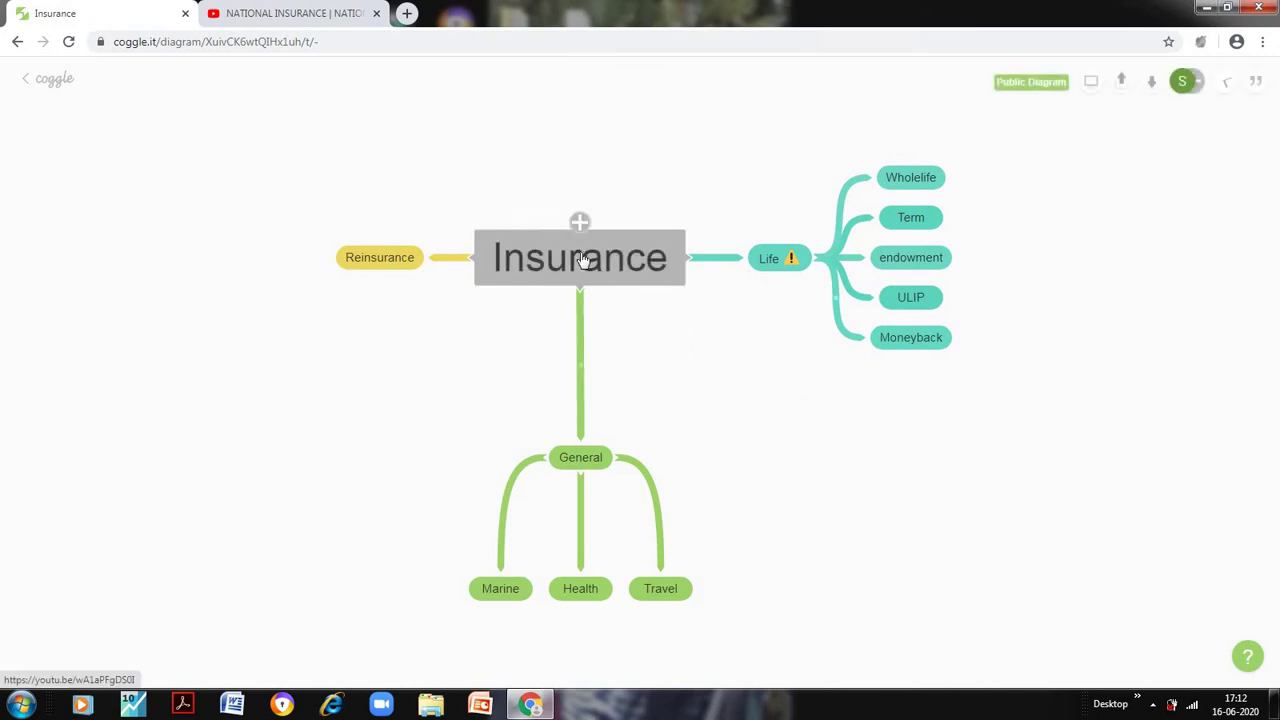
mouse_move(584, 259)
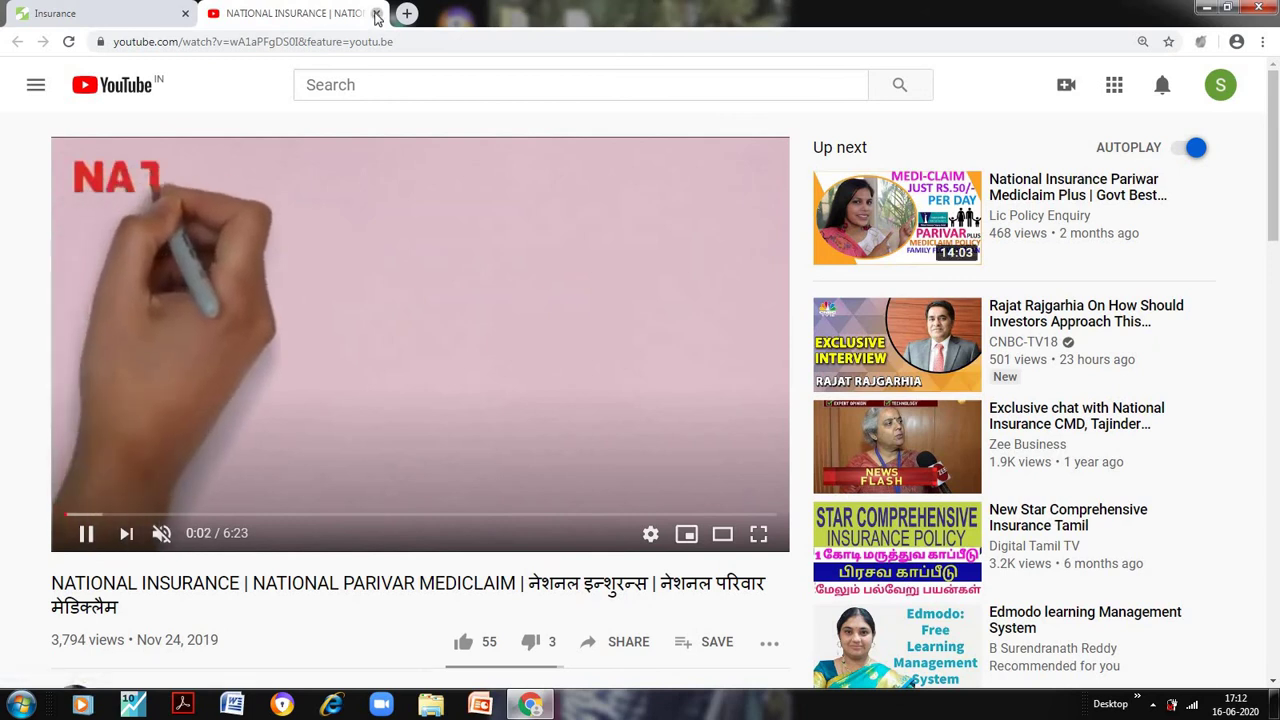
Close the YouTube tab and attach the 'image 4' picture to the General node.
click(376, 13)
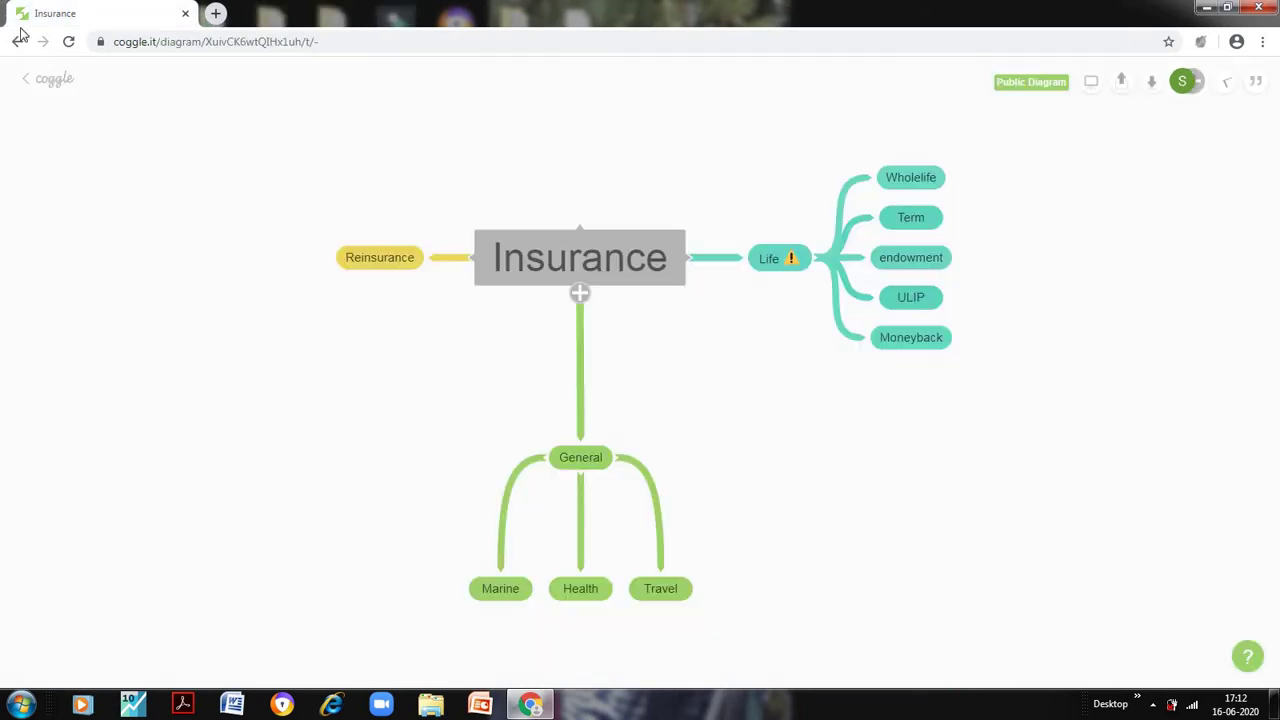
click(367, 262)
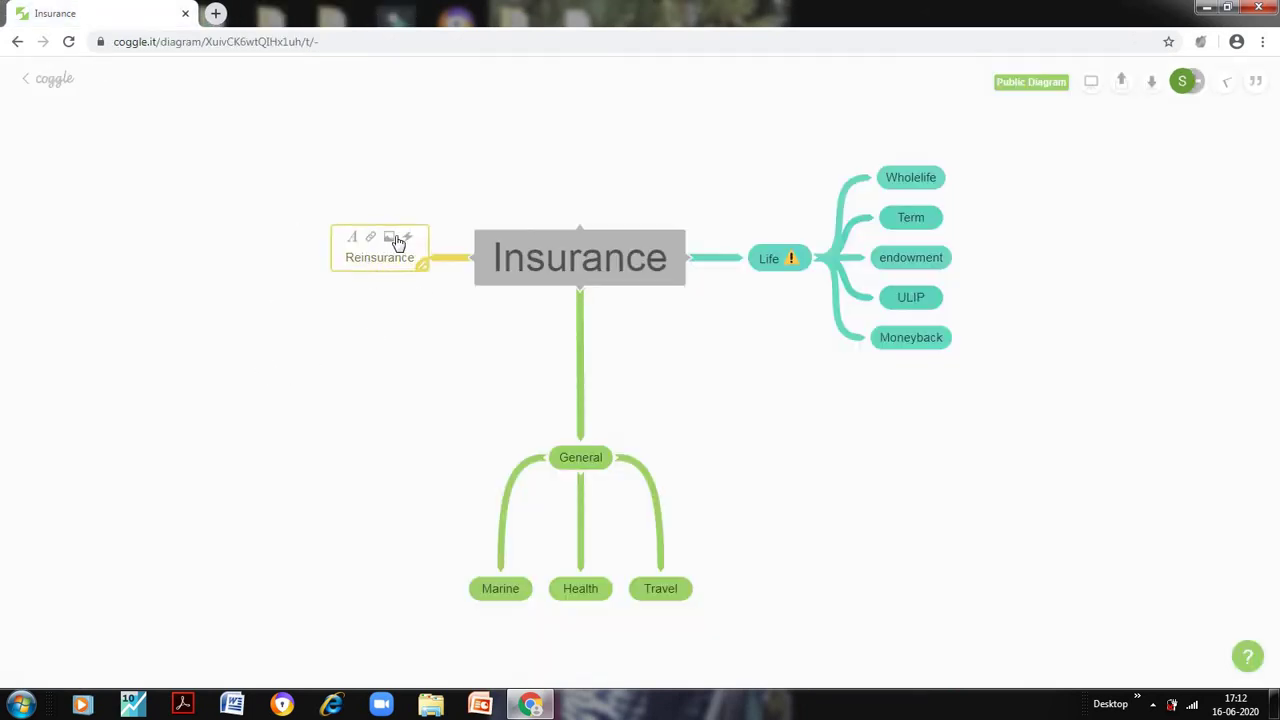
click(586, 462)
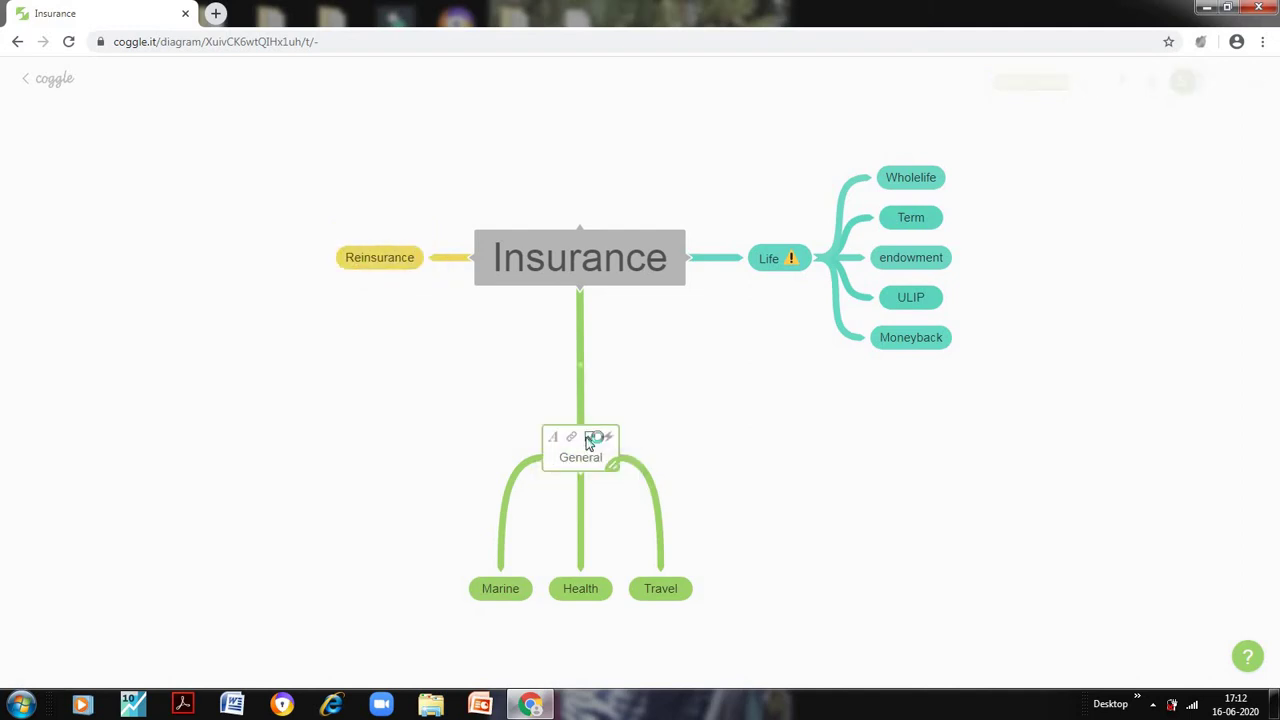
click(589, 439)
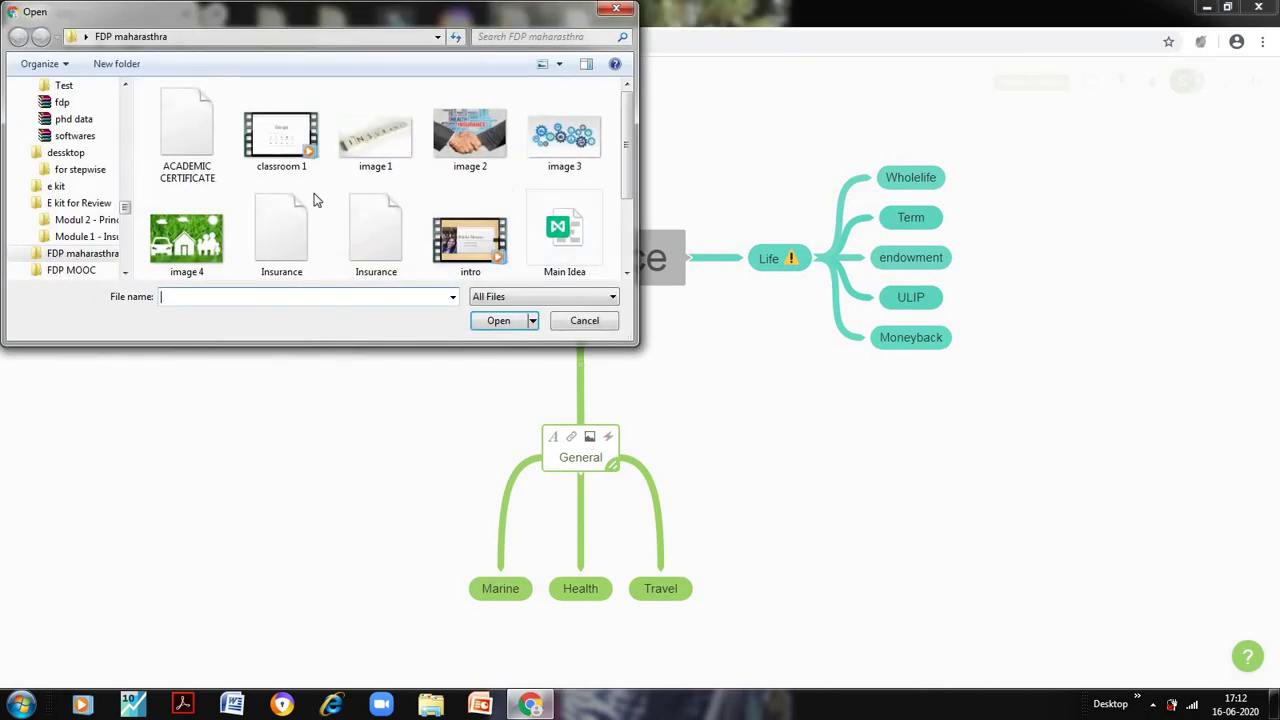
click(190, 250)
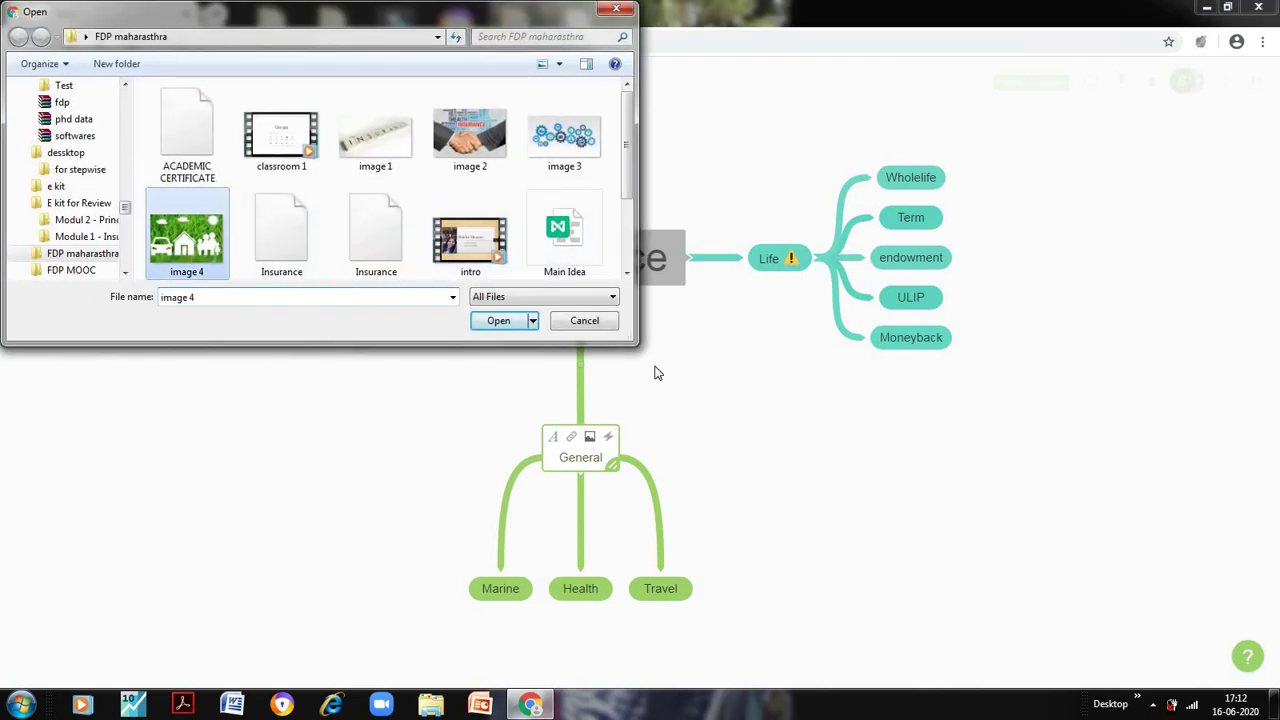
click(497, 321)
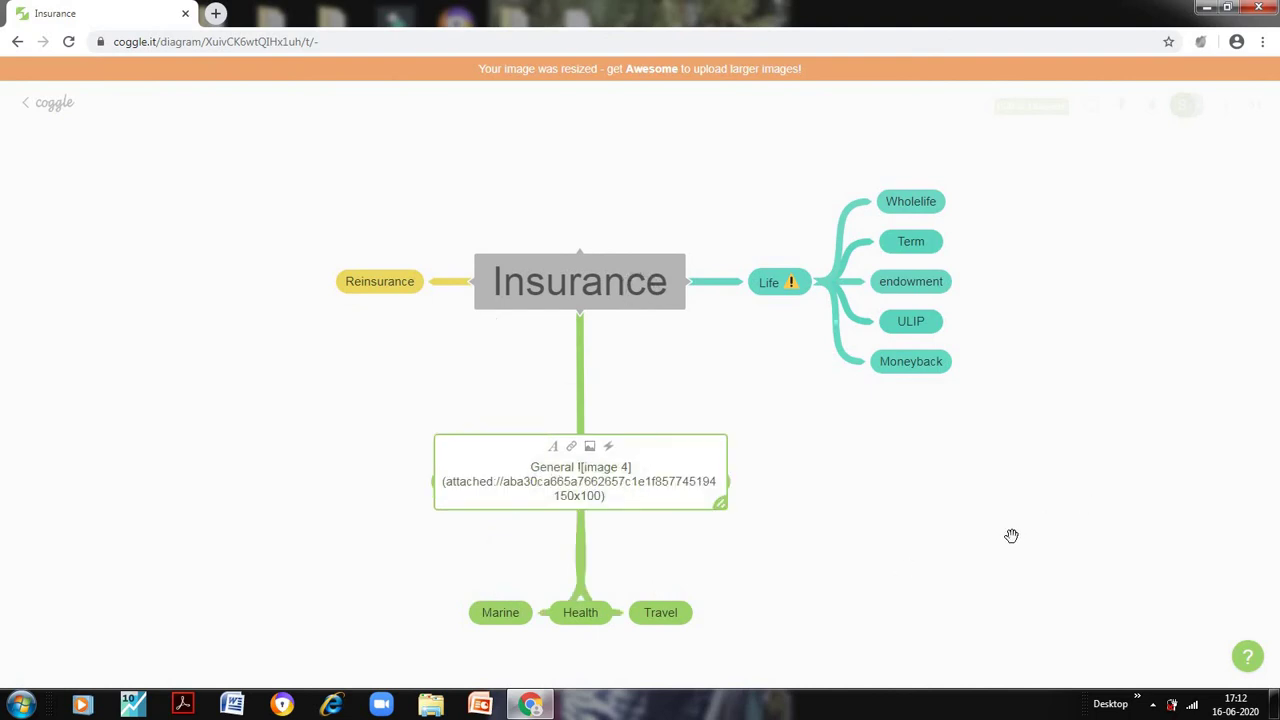
click(846, 514)
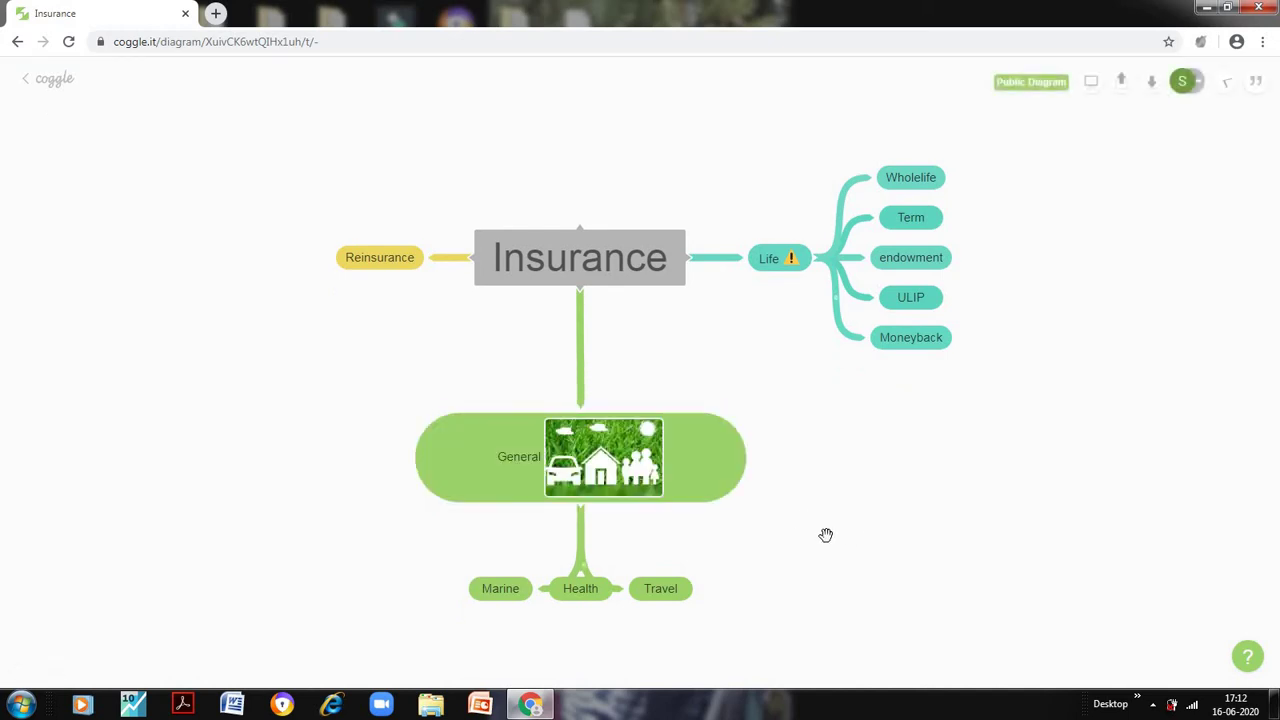
scroll(825, 535, down, 3)
scroll(825, 535, up, 3)
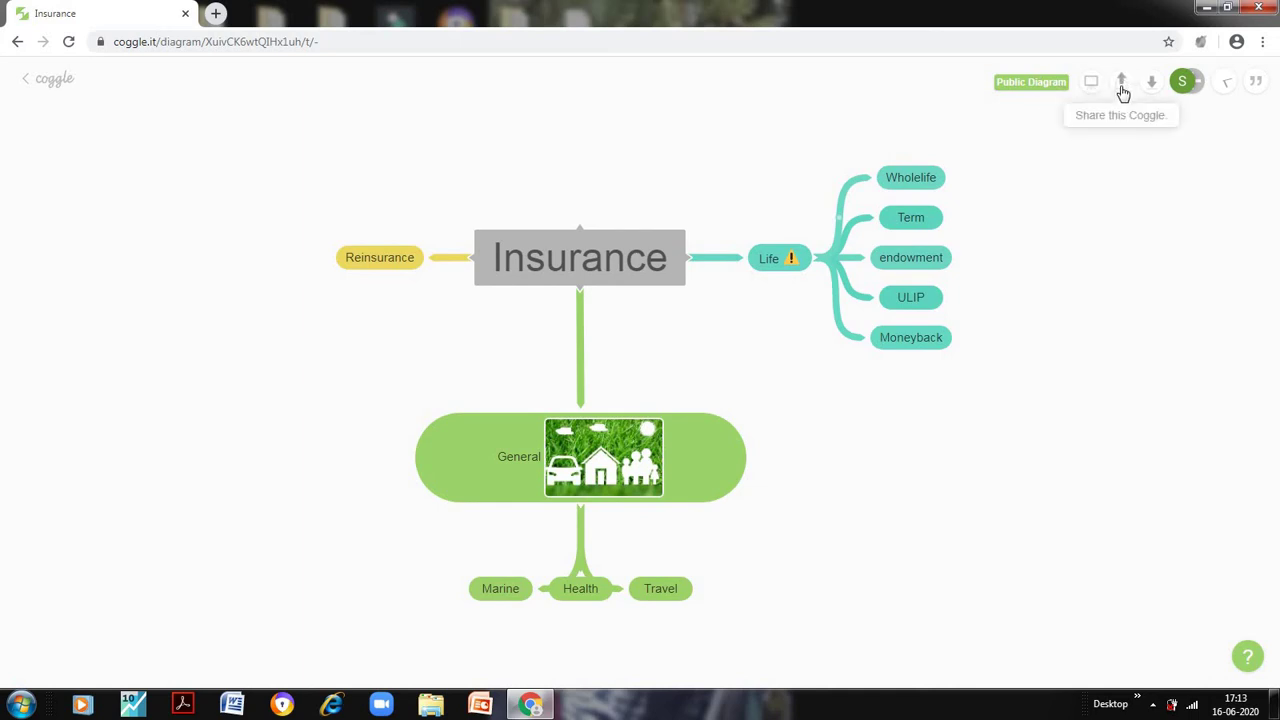
In the Share panel, keep the Insurance diagram public and create an embeddable link.
click(1122, 88)
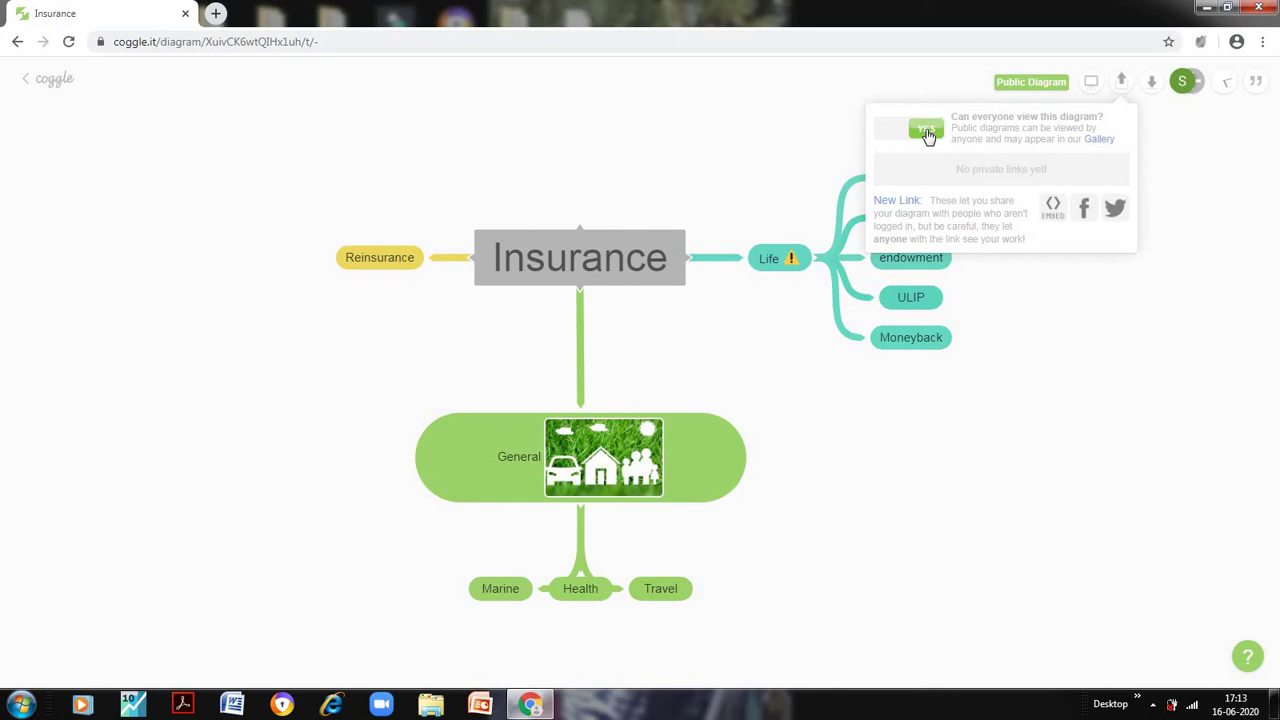
click(926, 132)
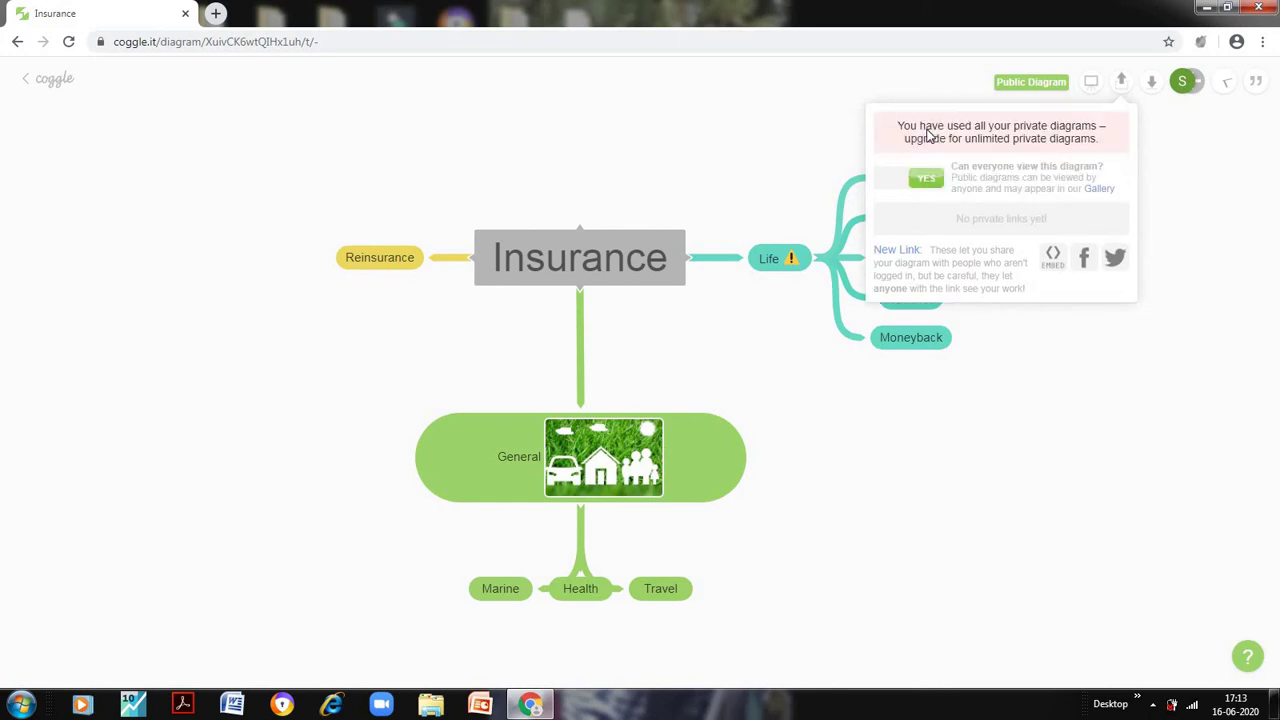
click(931, 180)
click(1054, 258)
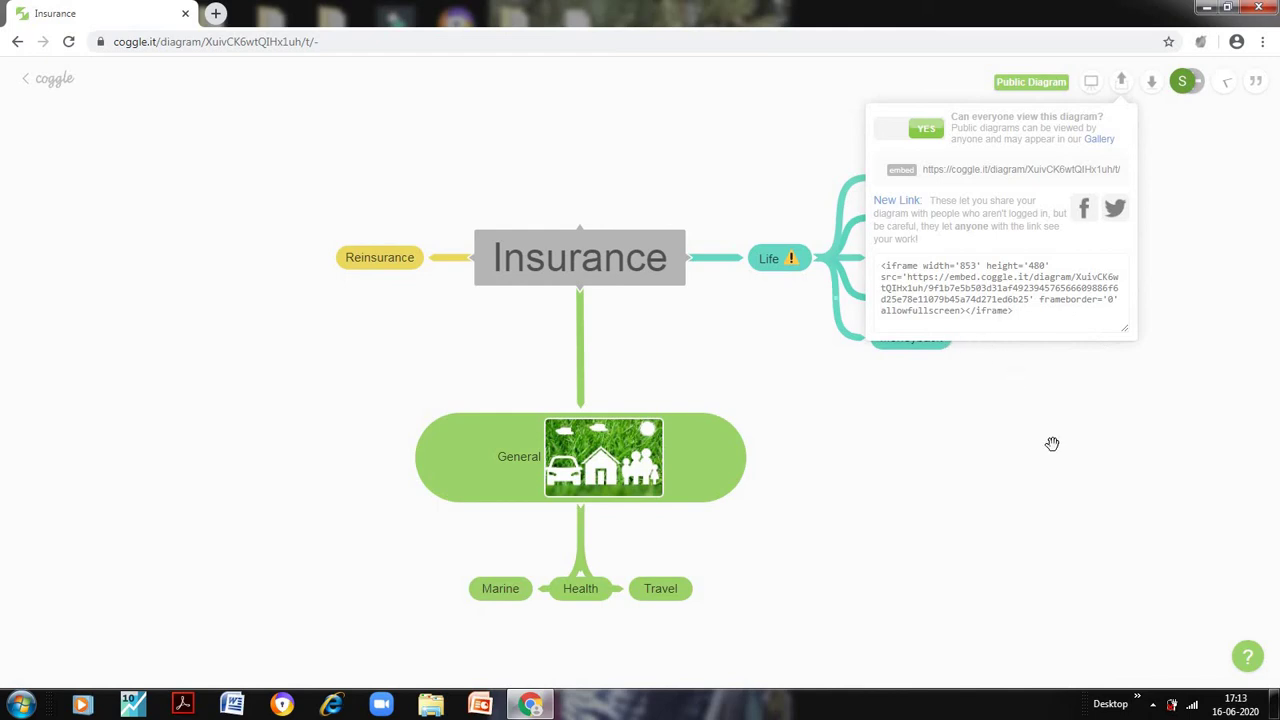
Turn off 'Viewers may create copies', select the share link, and open WhatsApp Web in a new tab.
mouse_move(916, 178)
click(1090, 172)
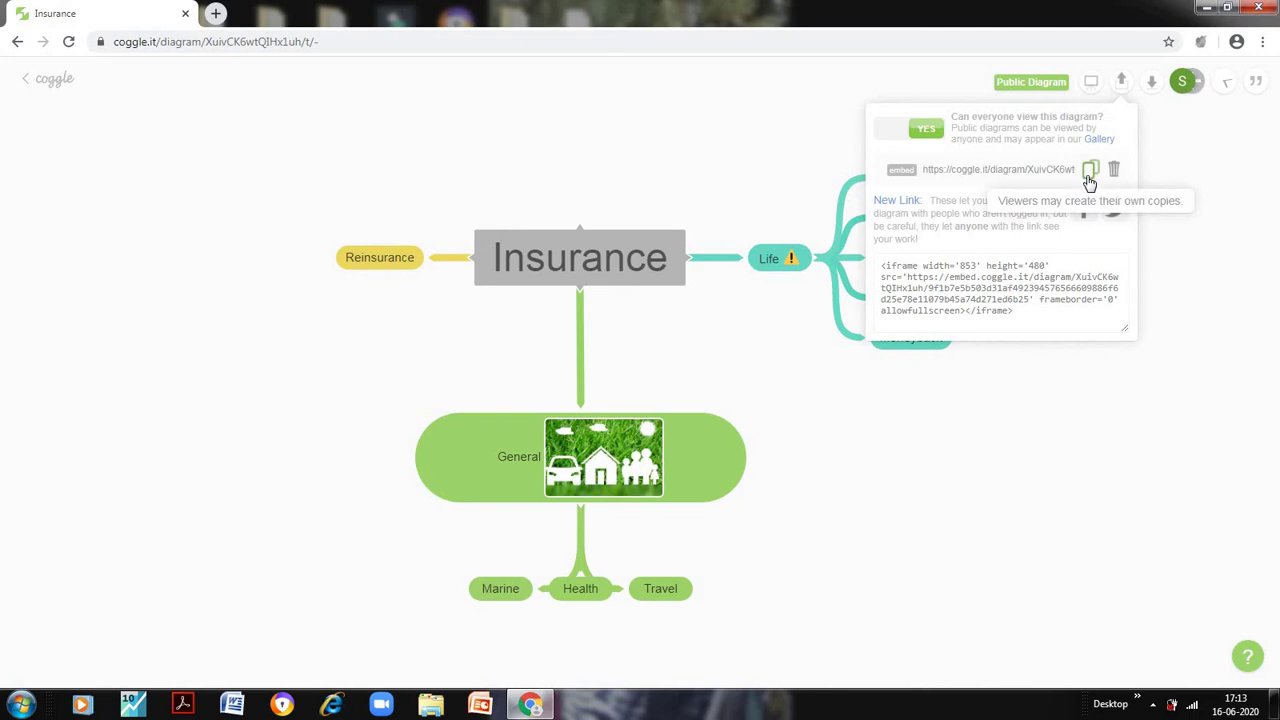
click(1090, 172)
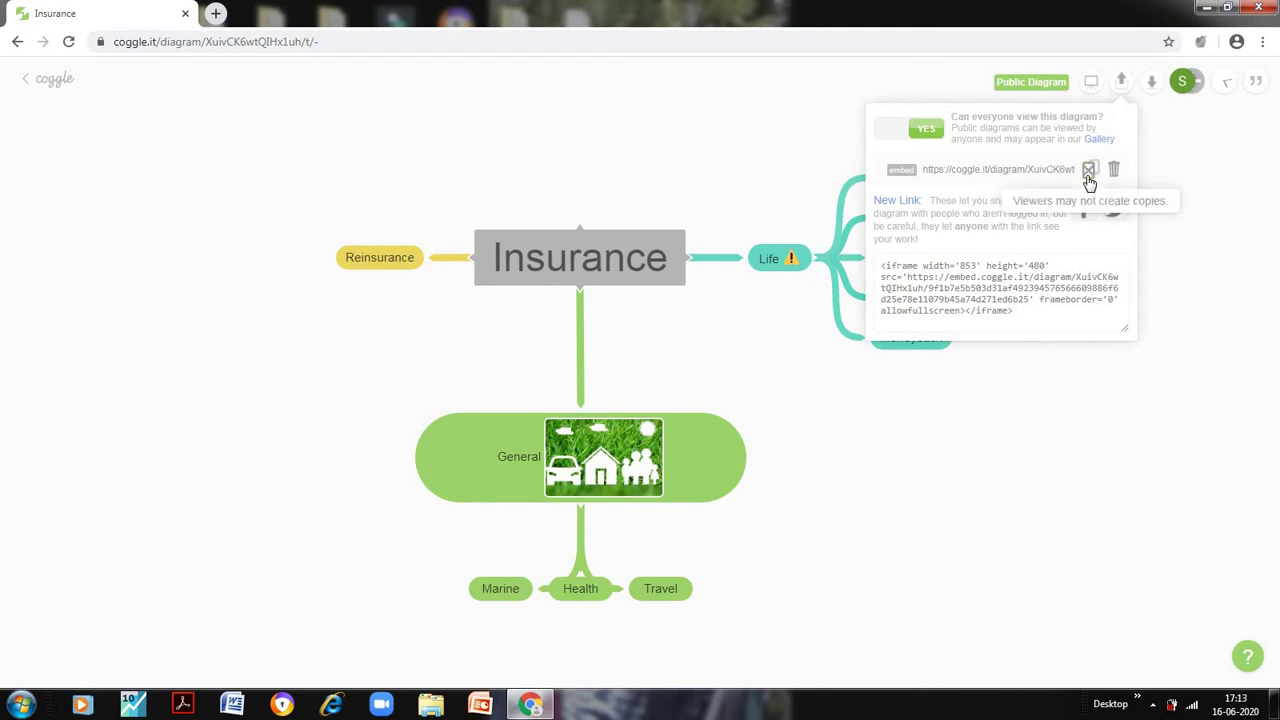
click(940, 168)
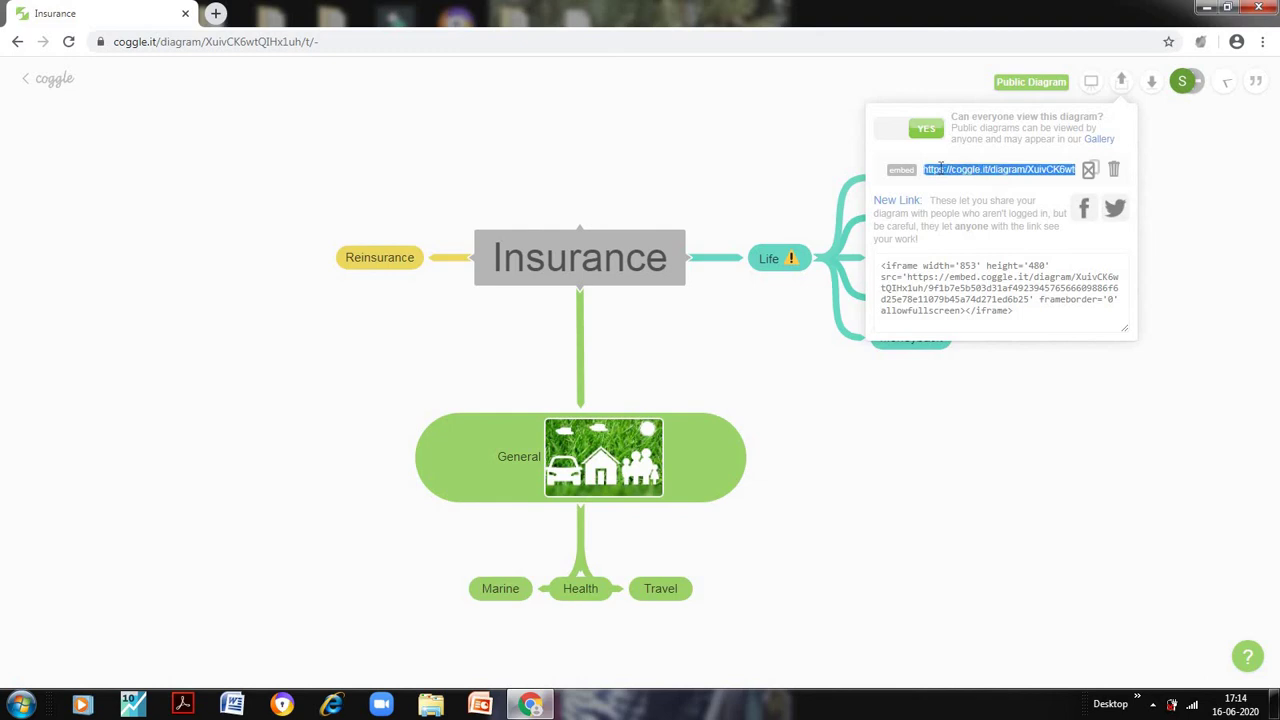
click(215, 14)
text(whatsapp )
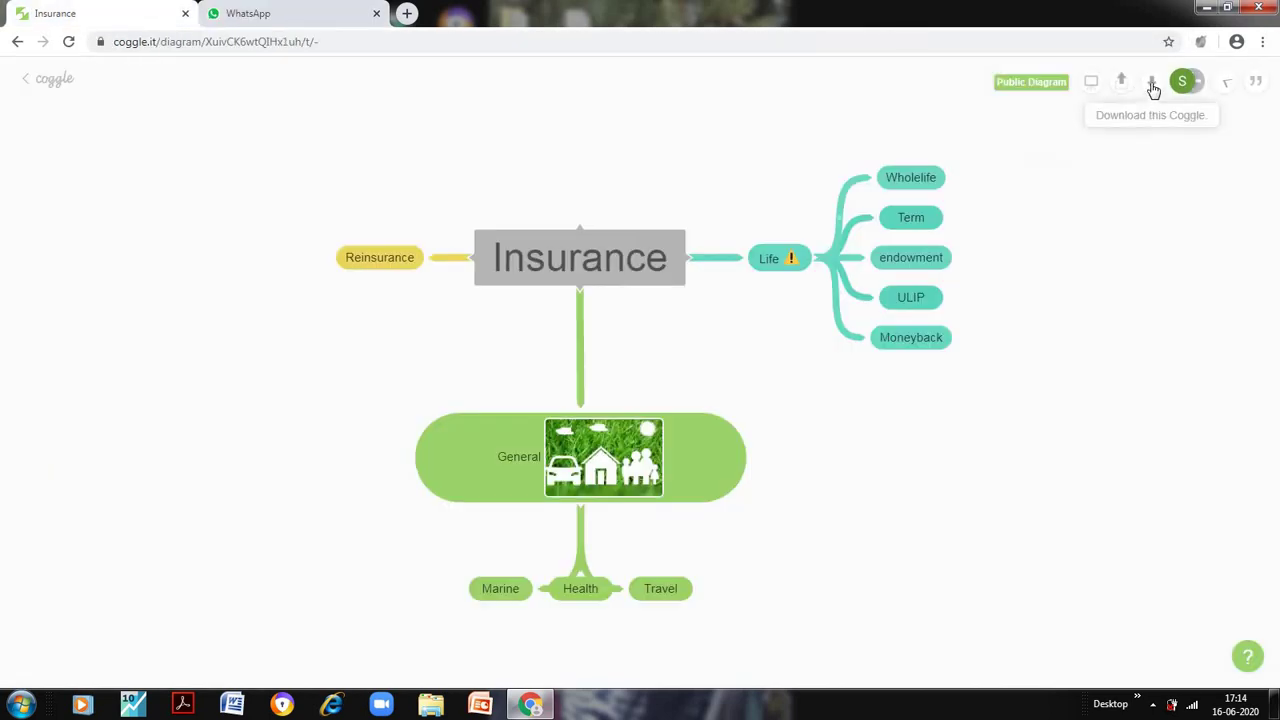
Choose Download PDF from the top-right download menu to export the Insurance map.
click(1153, 88)
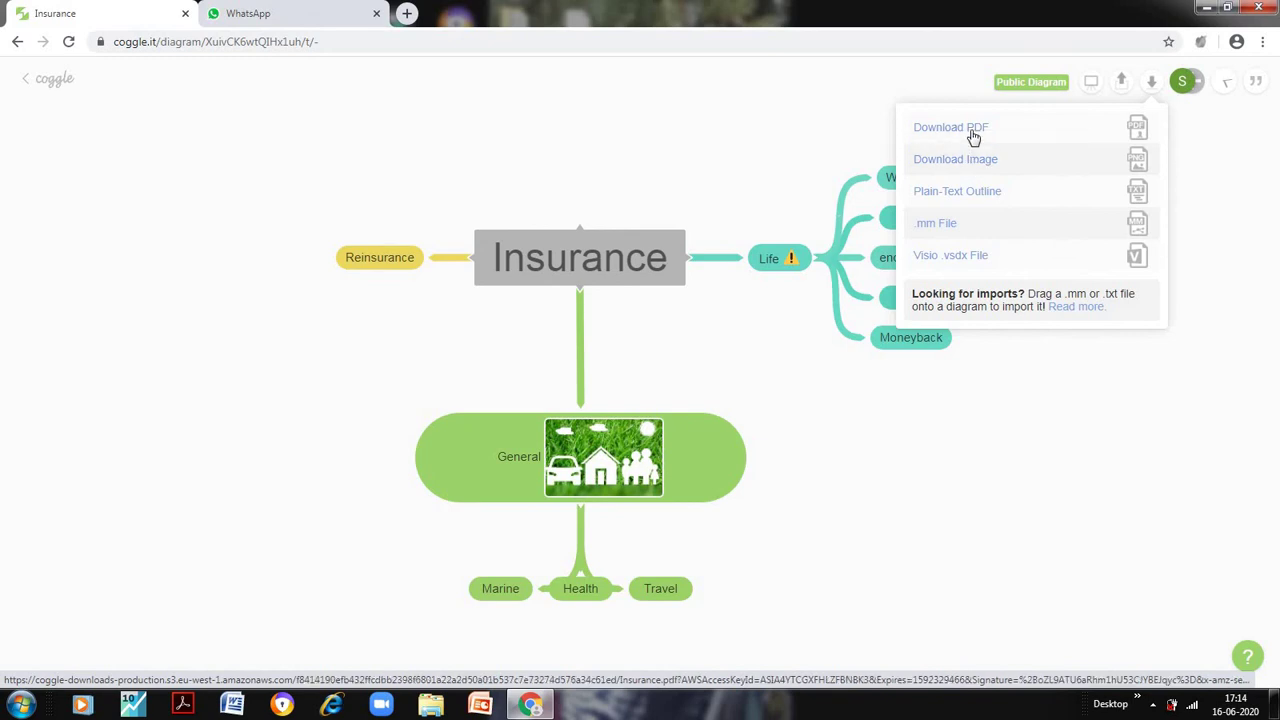
click(973, 137)
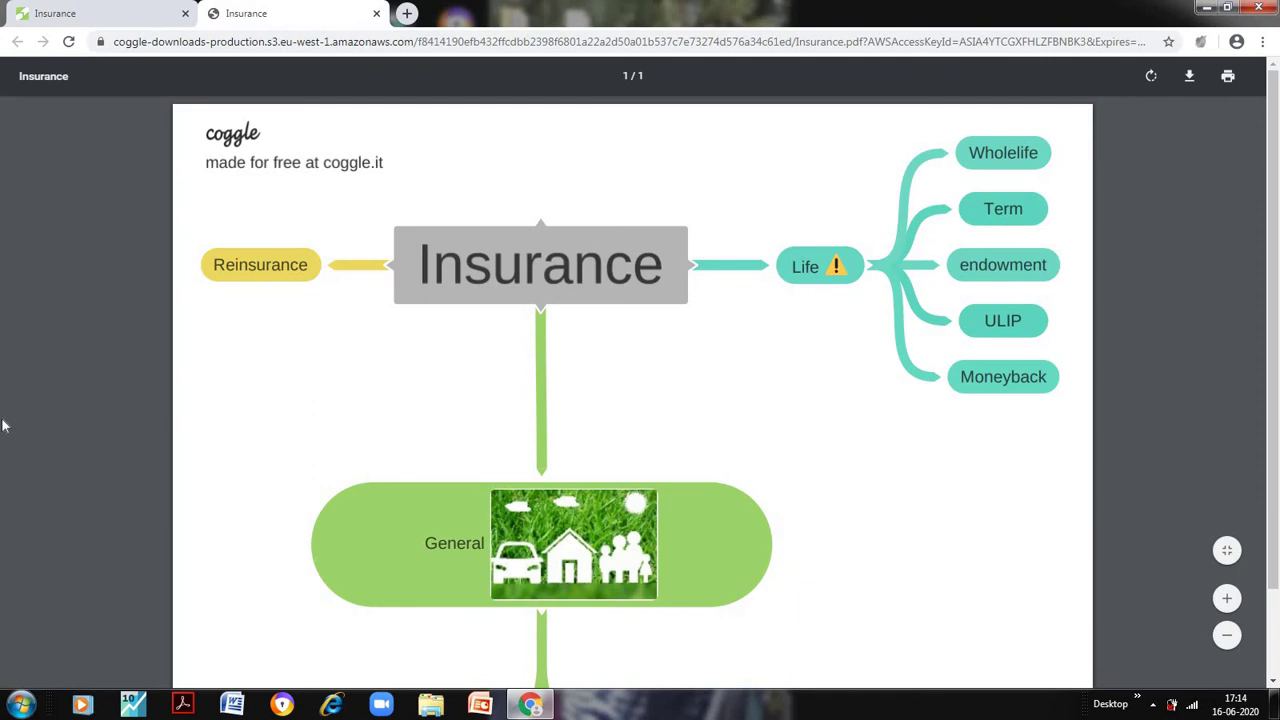
Scroll through the exported PDF, then go back to the Insurance diagram tab and dismiss the download menu.
scroll(3, 426, down, 2)
scroll(3, 426, up, 2)
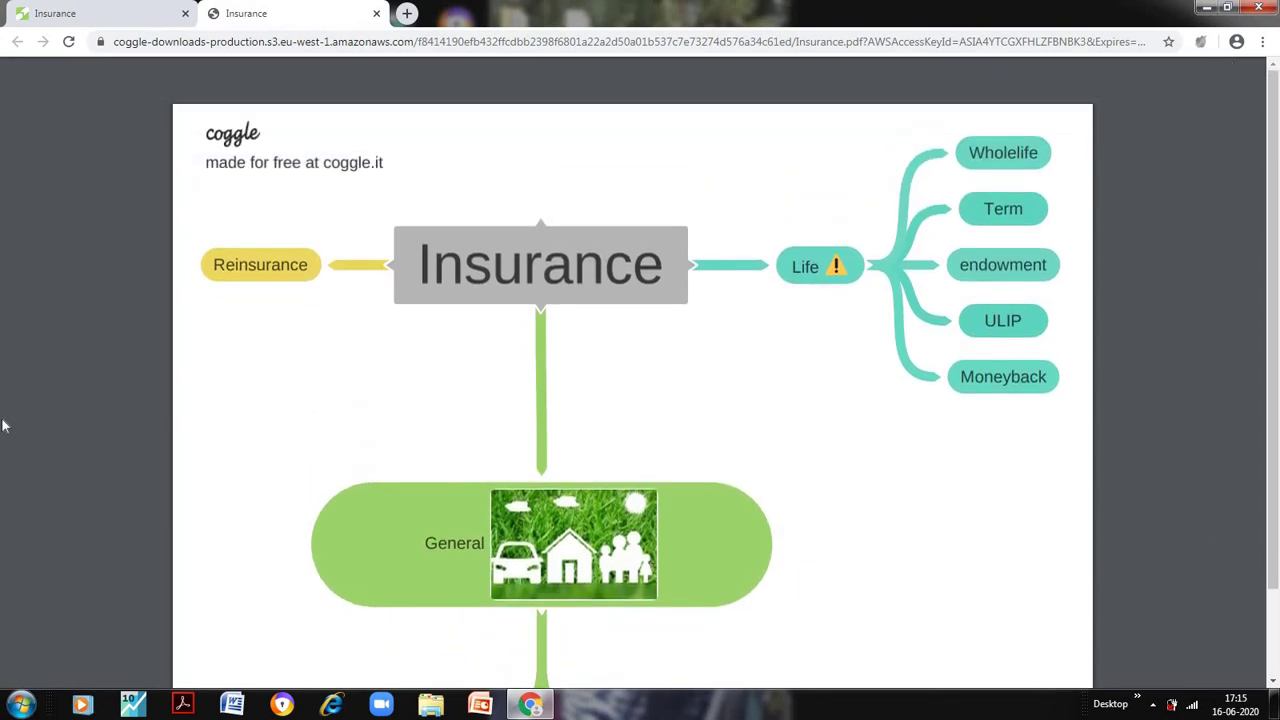
click(90, 10)
click(691, 157)
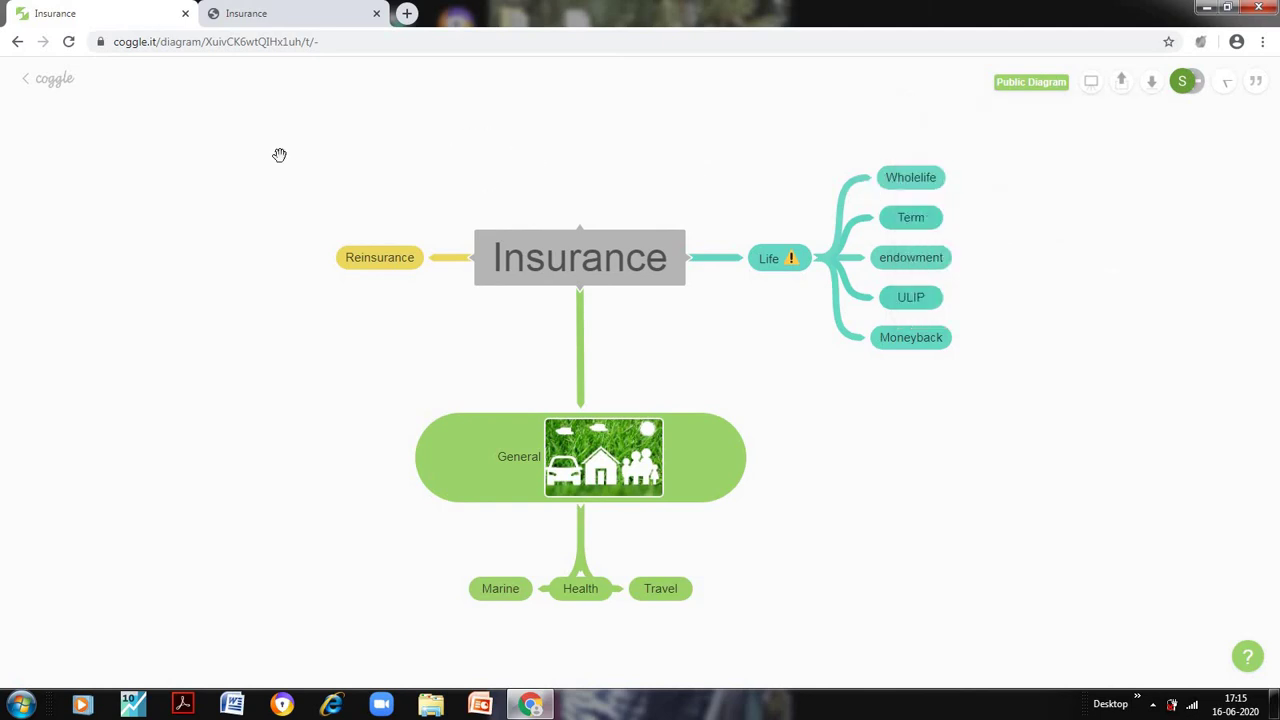
Go from the diagram list to the public Gallery and scroll through its examples.
click(44, 84)
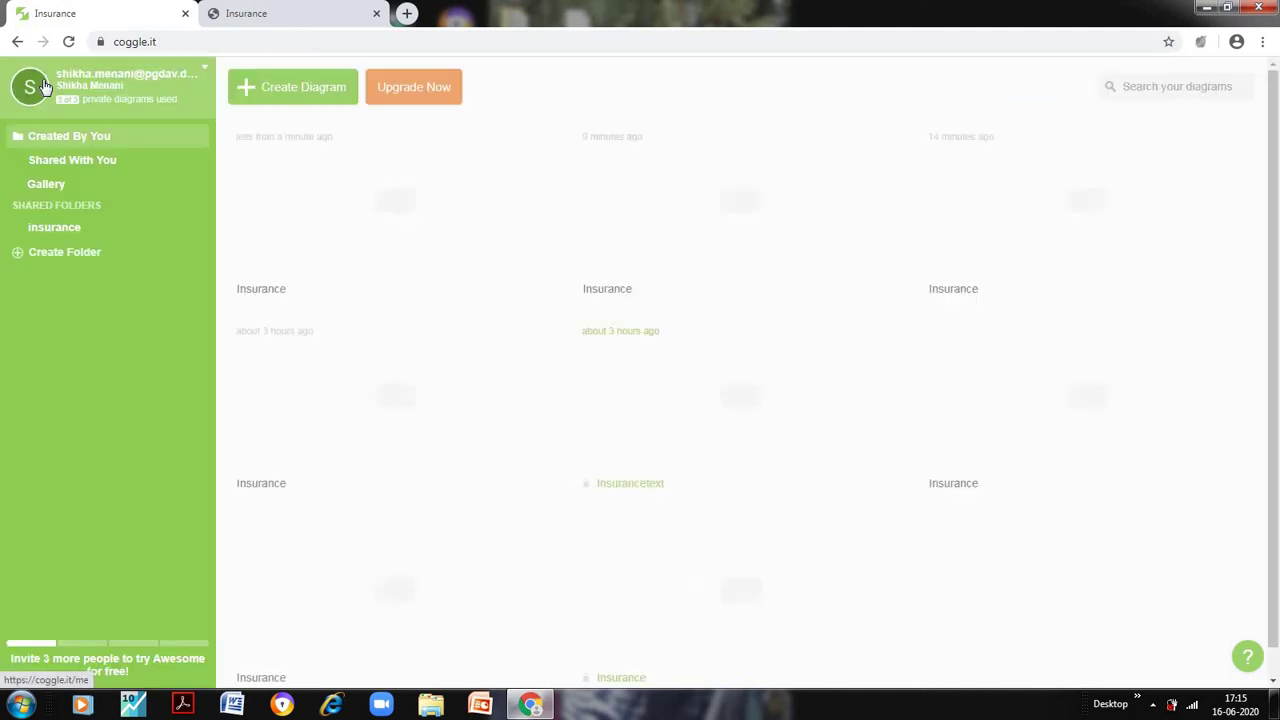
click(40, 188)
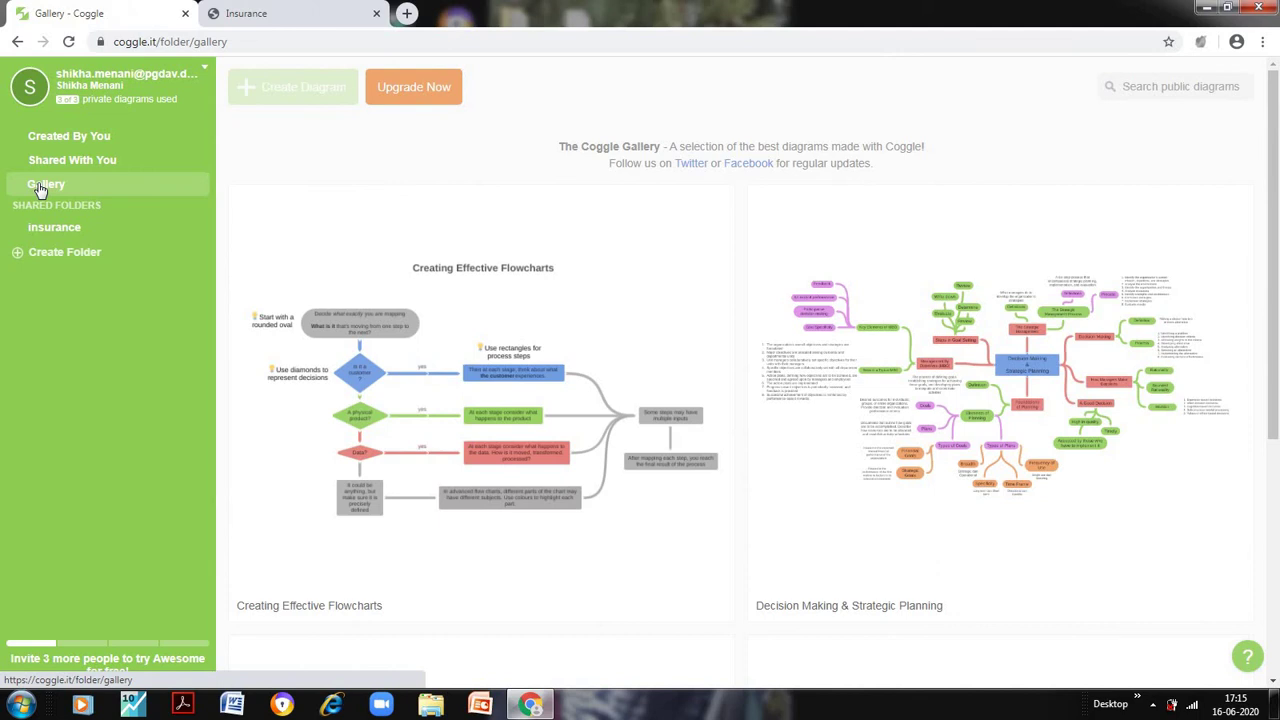
mouse_move(737, 446)
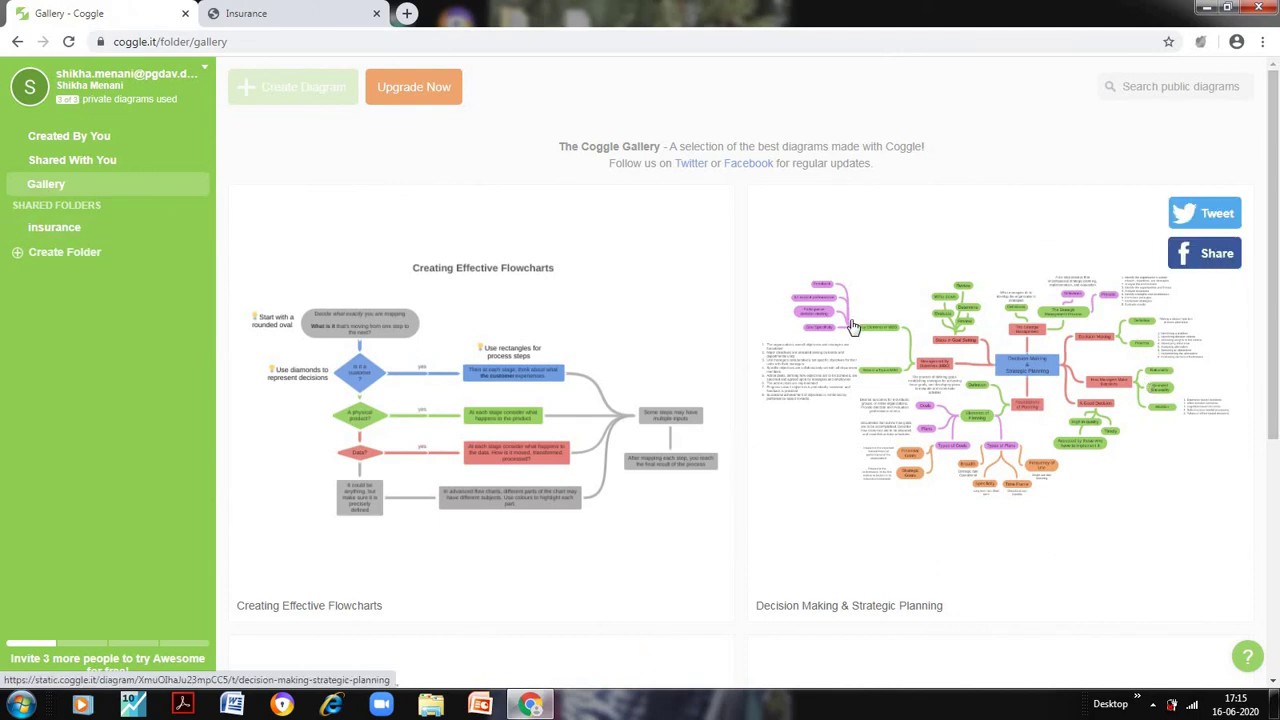
mouse_move(386, 382)
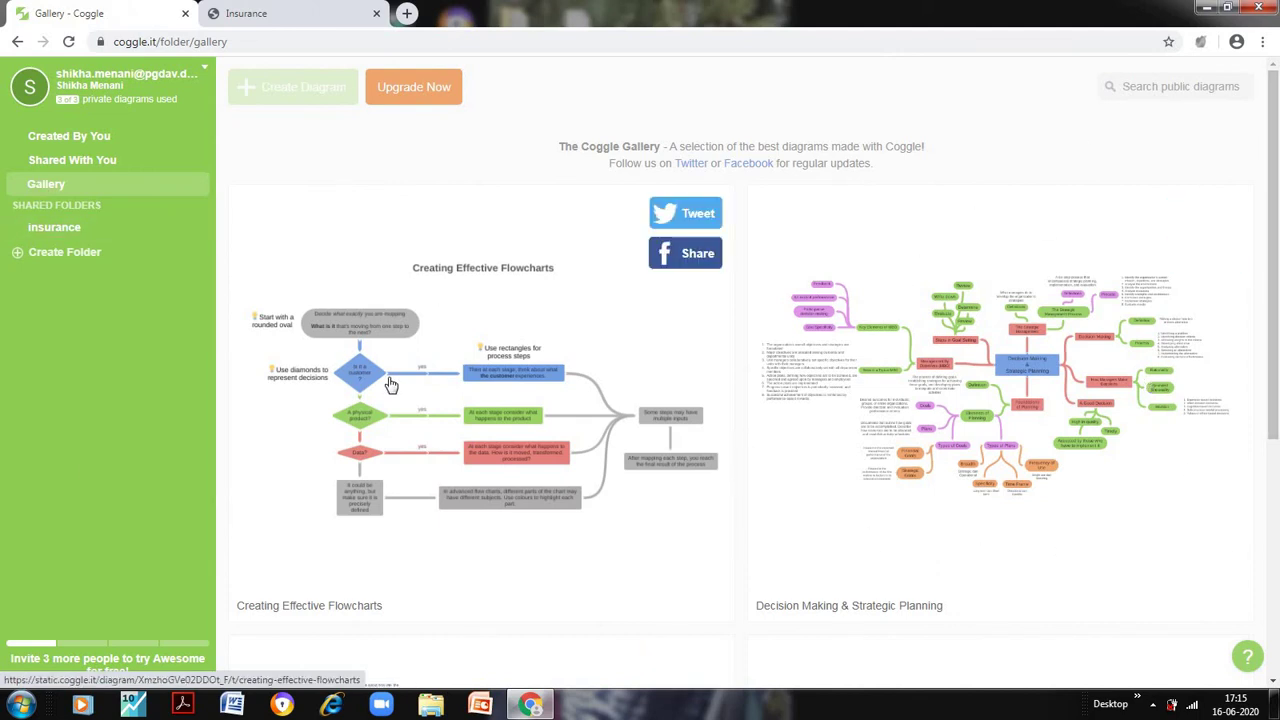
scroll(450, 405, down, 2)
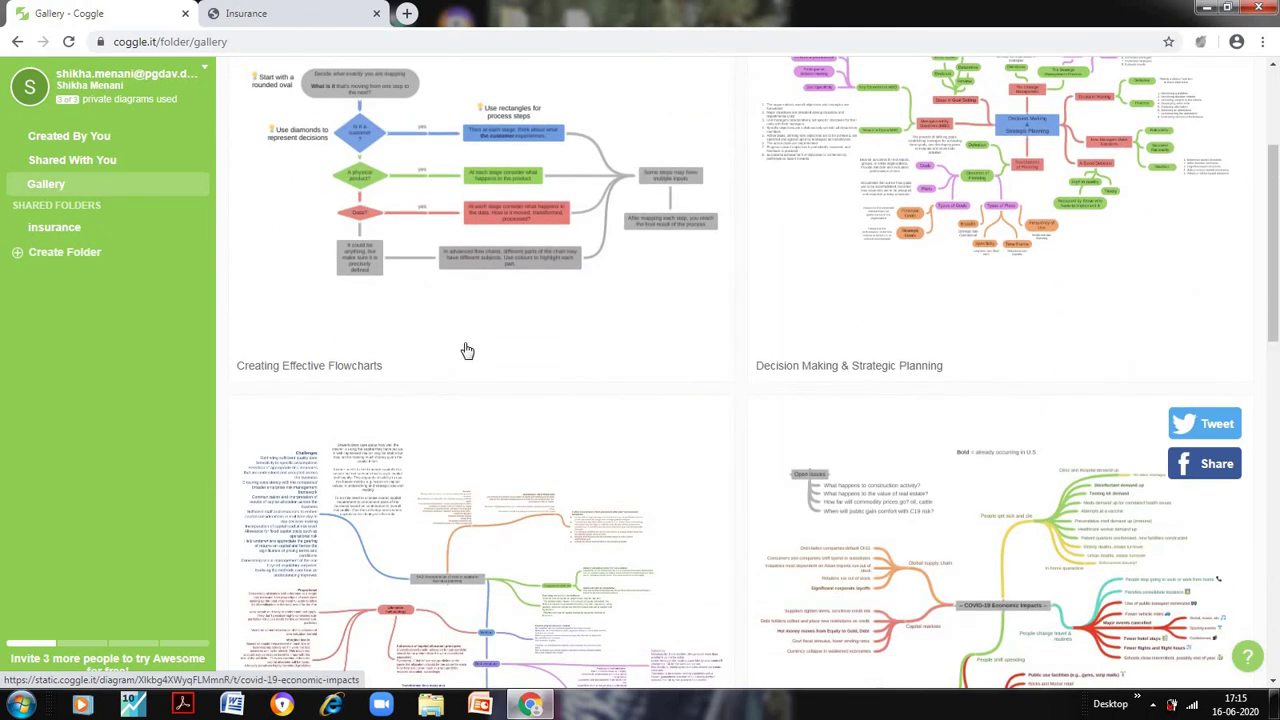
scroll(620, 484, down, 3)
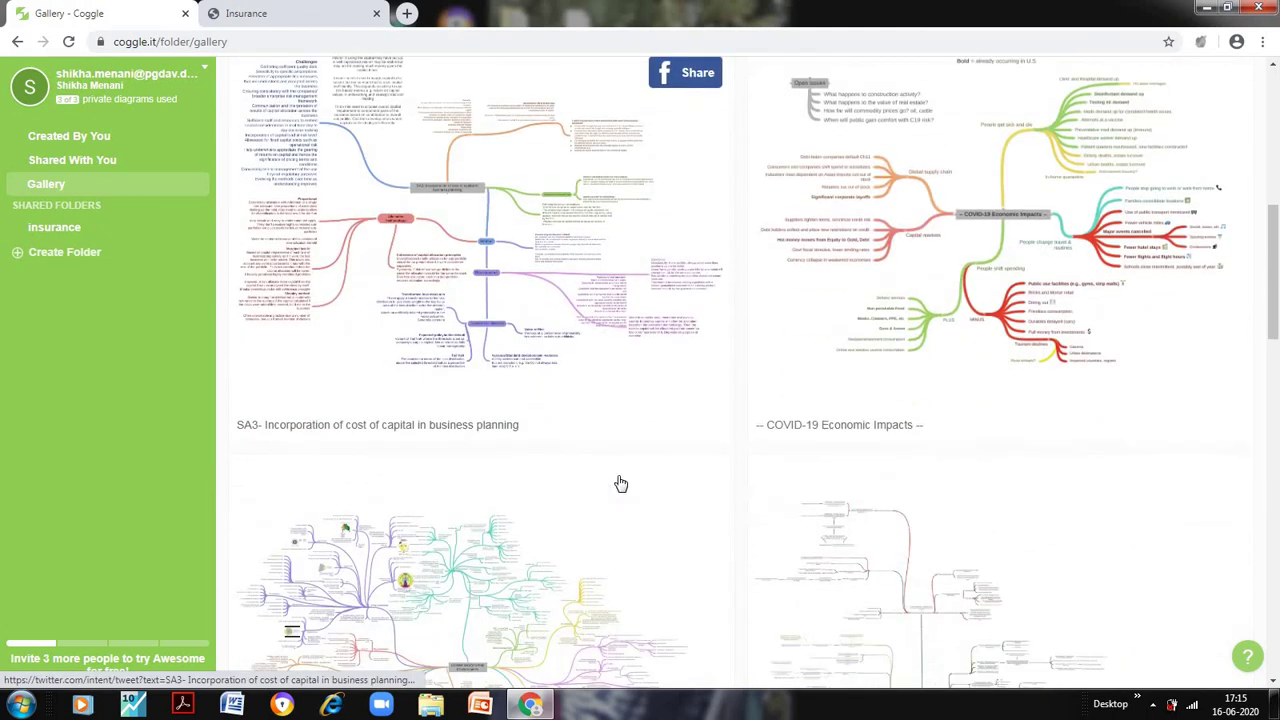
scroll(620, 484, down, 5)
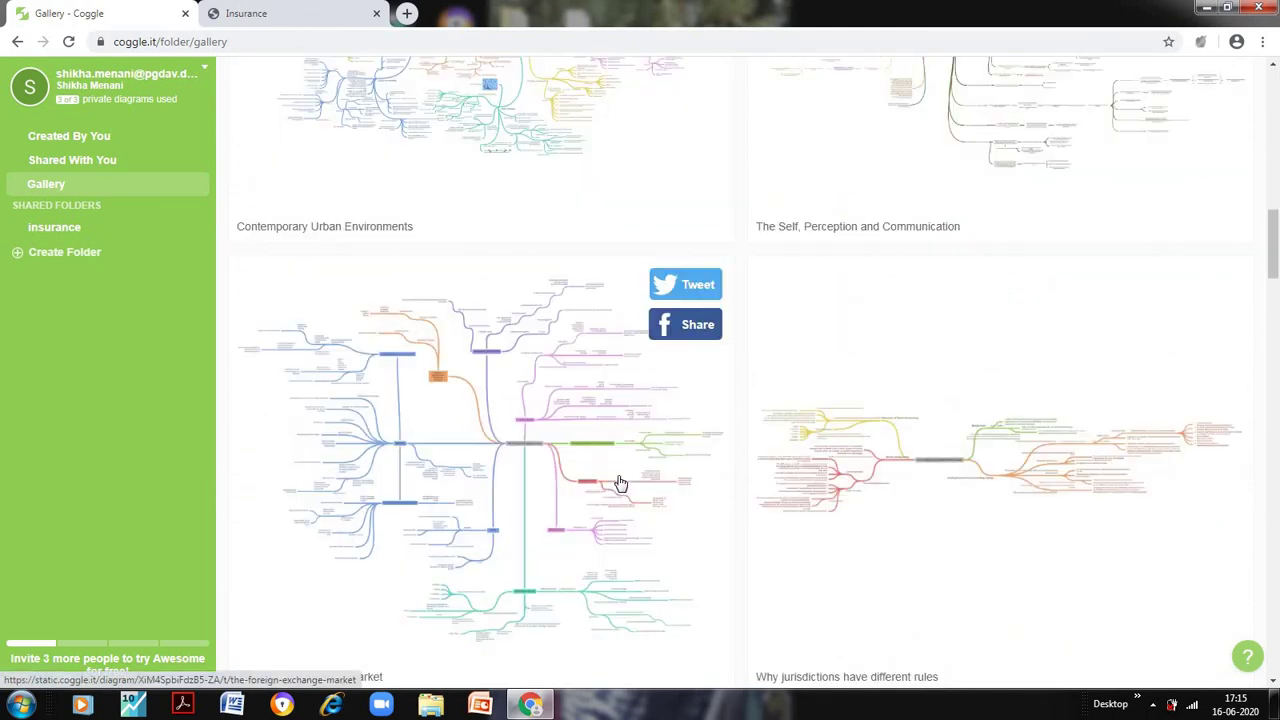
scroll(620, 484, down, 3)
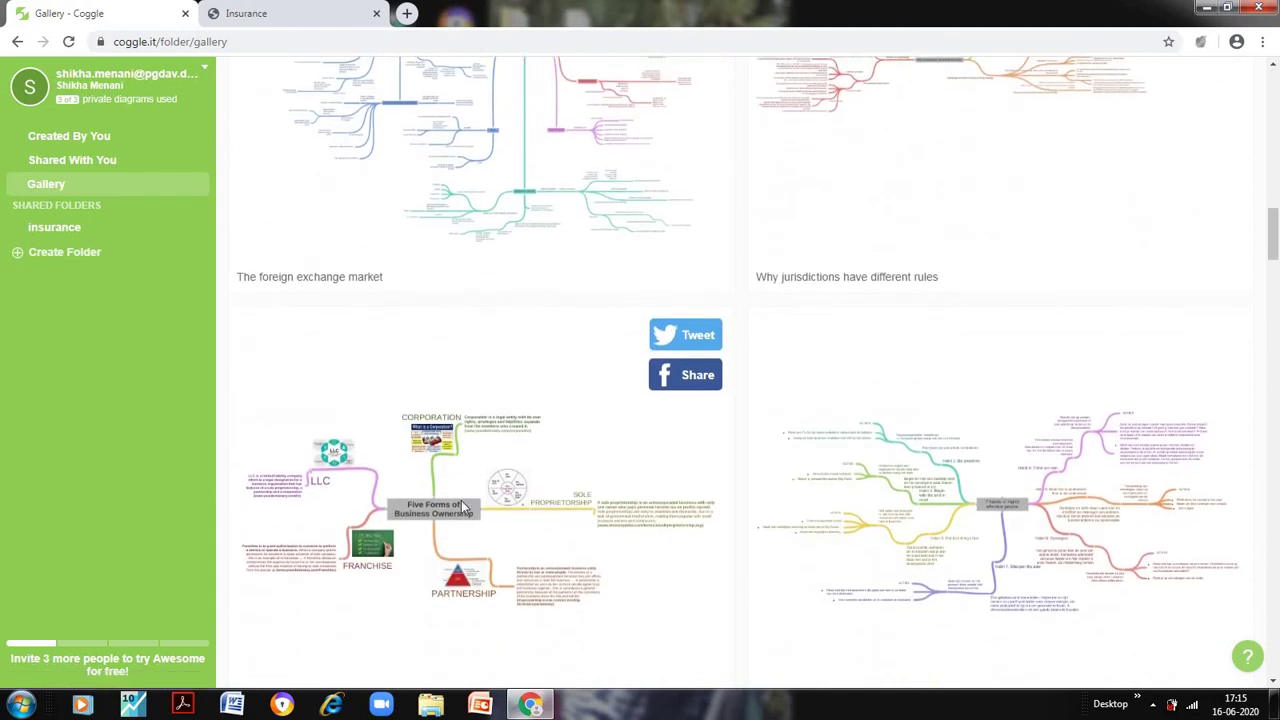
Open the 'Five Forms of Business Ownership' example in its own tab, then return to the Gallery.
click(461, 507)
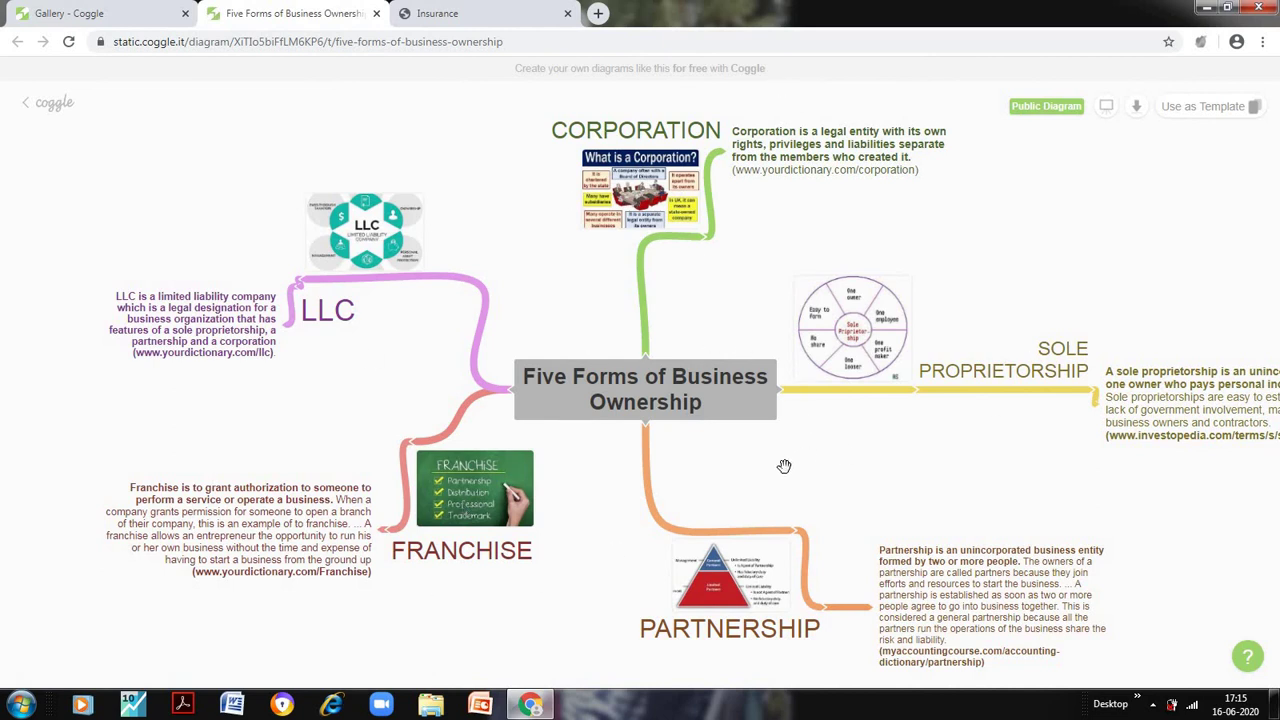
scroll(784, 465, up, 1)
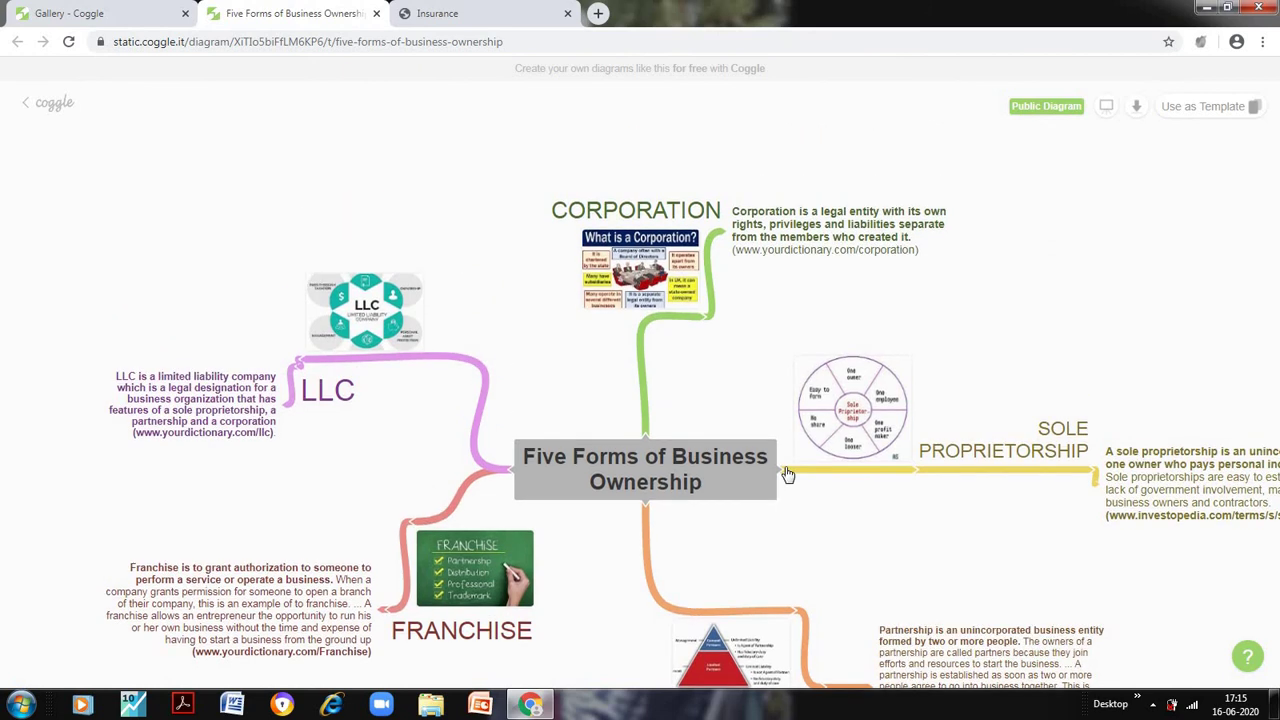
scroll(786, 477, down, 3)
click(124, 10)
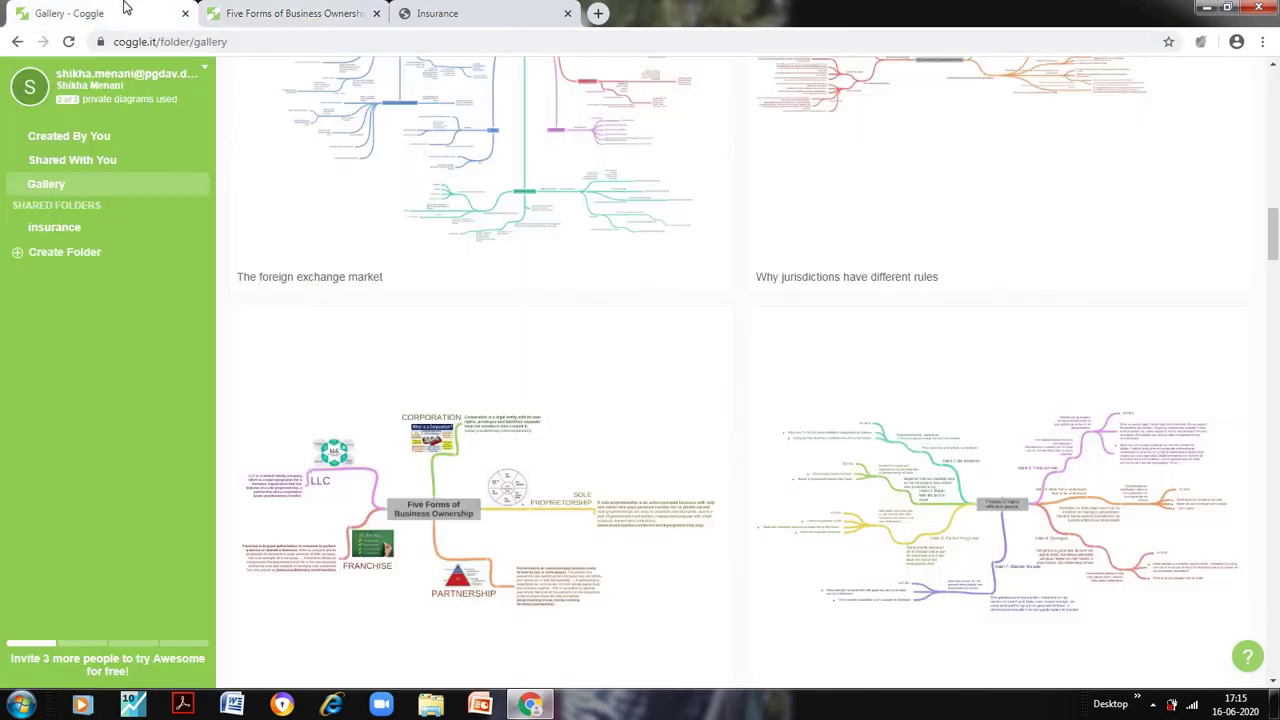
Under Created By You, trash the second, older Insurance diagram from its '...' options.
click(78, 137)
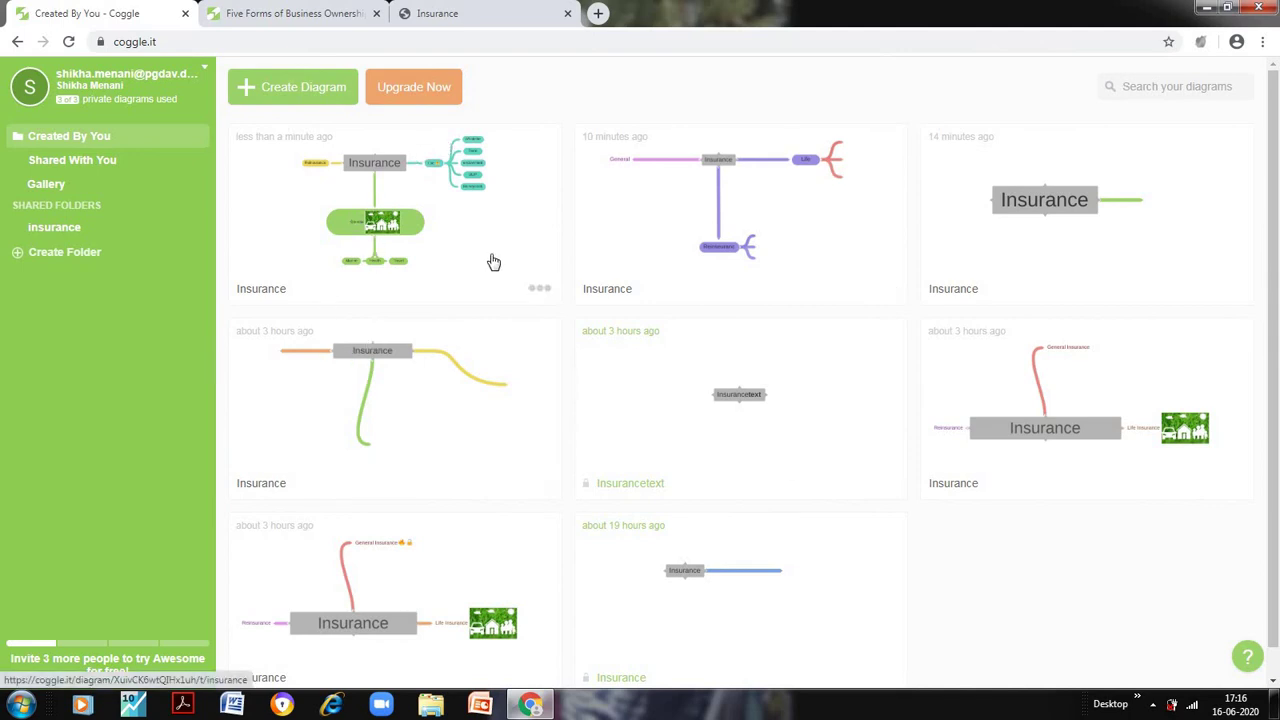
click(541, 293)
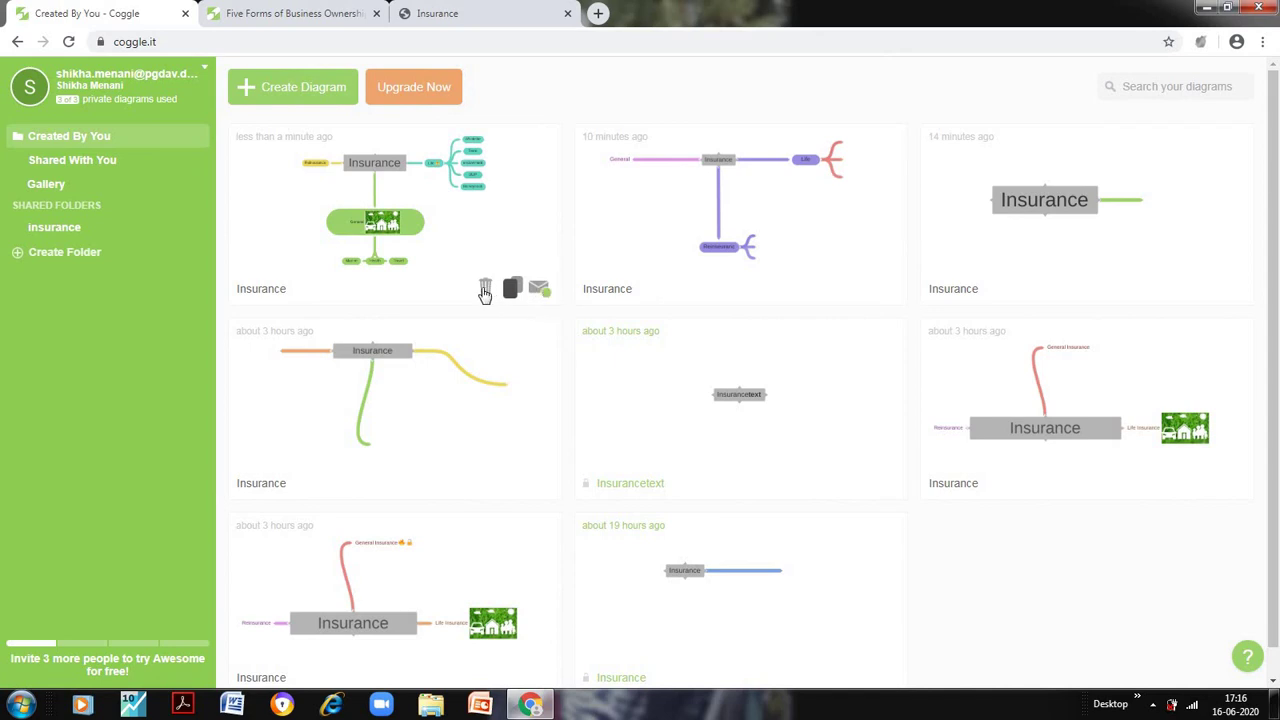
click(889, 291)
click(832, 290)
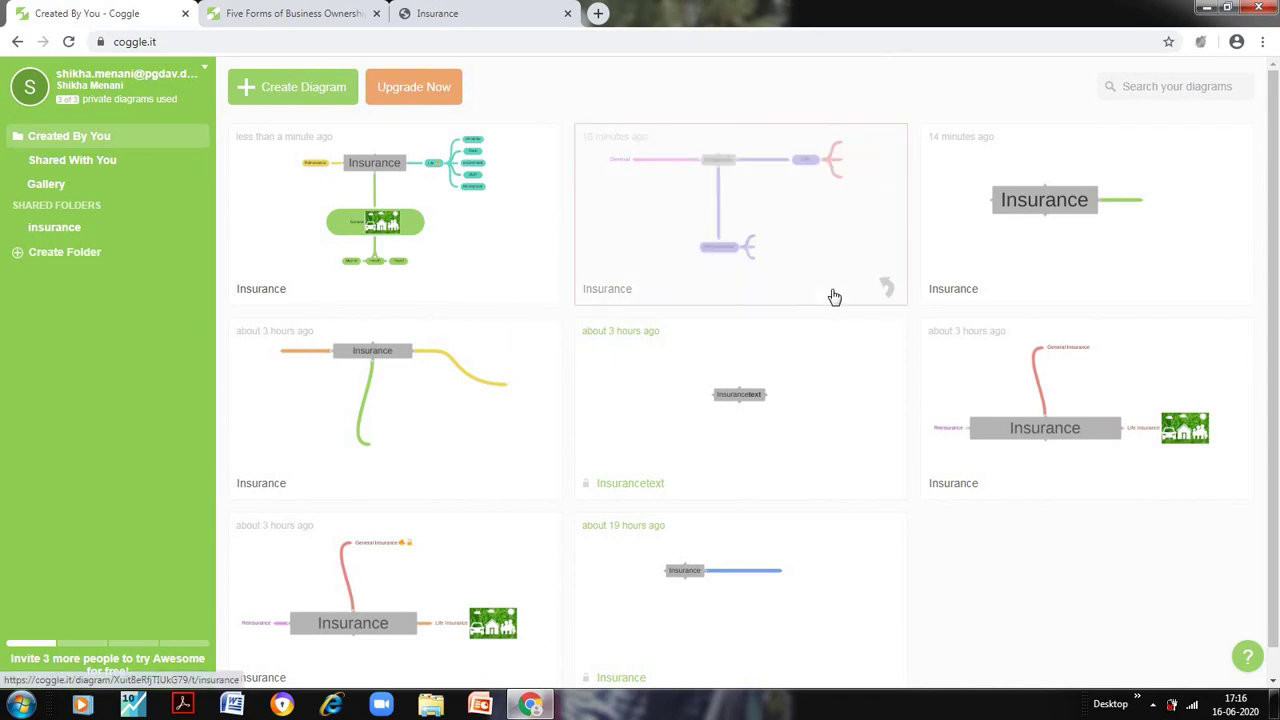
Create a new folder named 'Life insurance'.
click(69, 256)
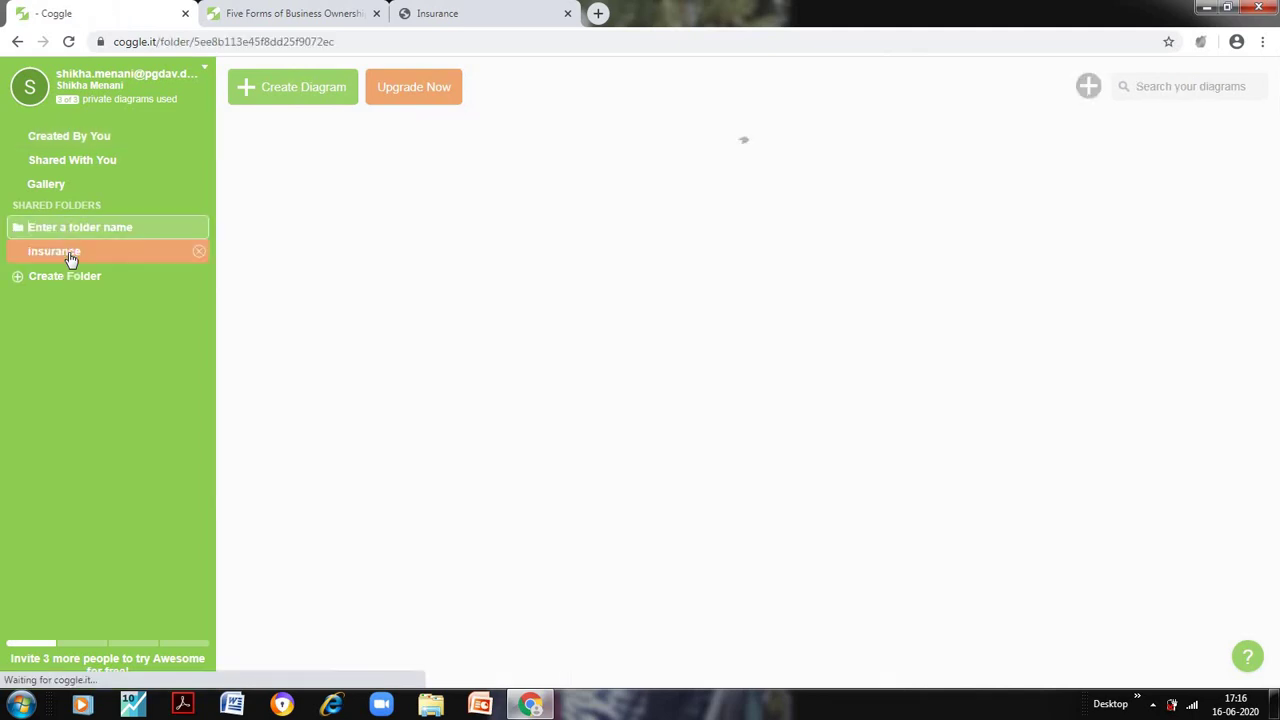
click(143, 232)
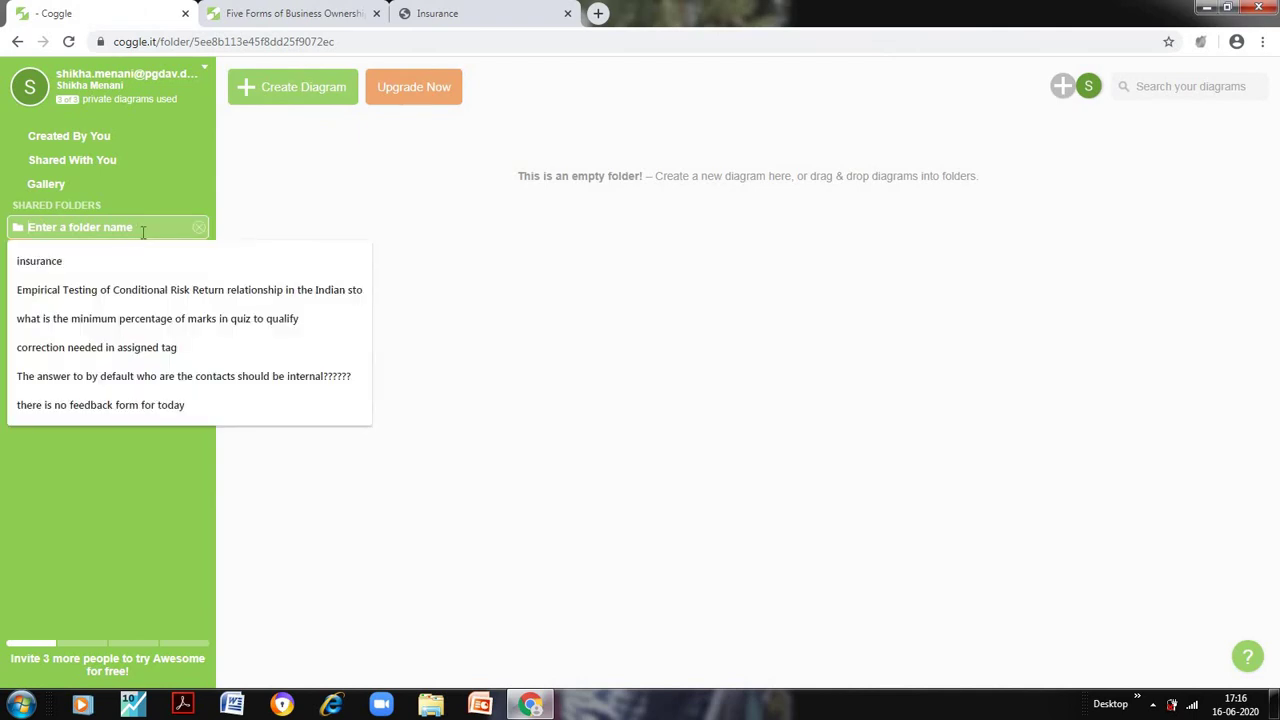
text(Life insurance)
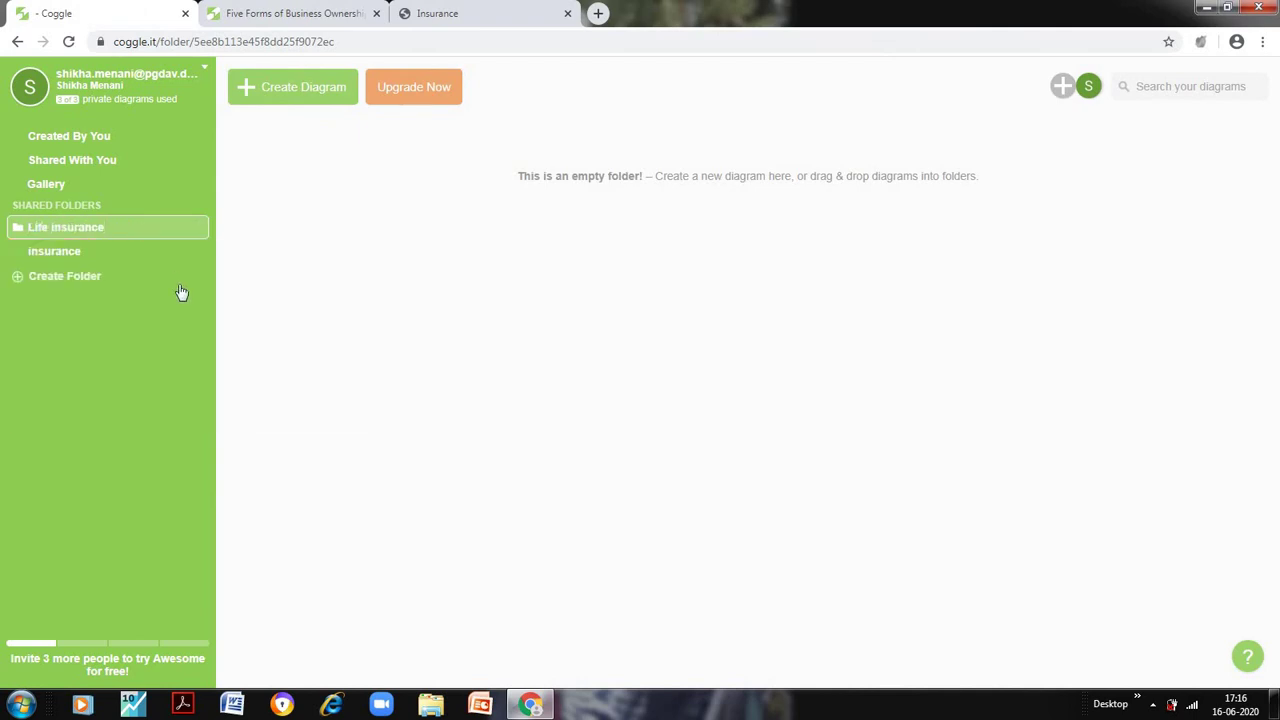
key(Return)
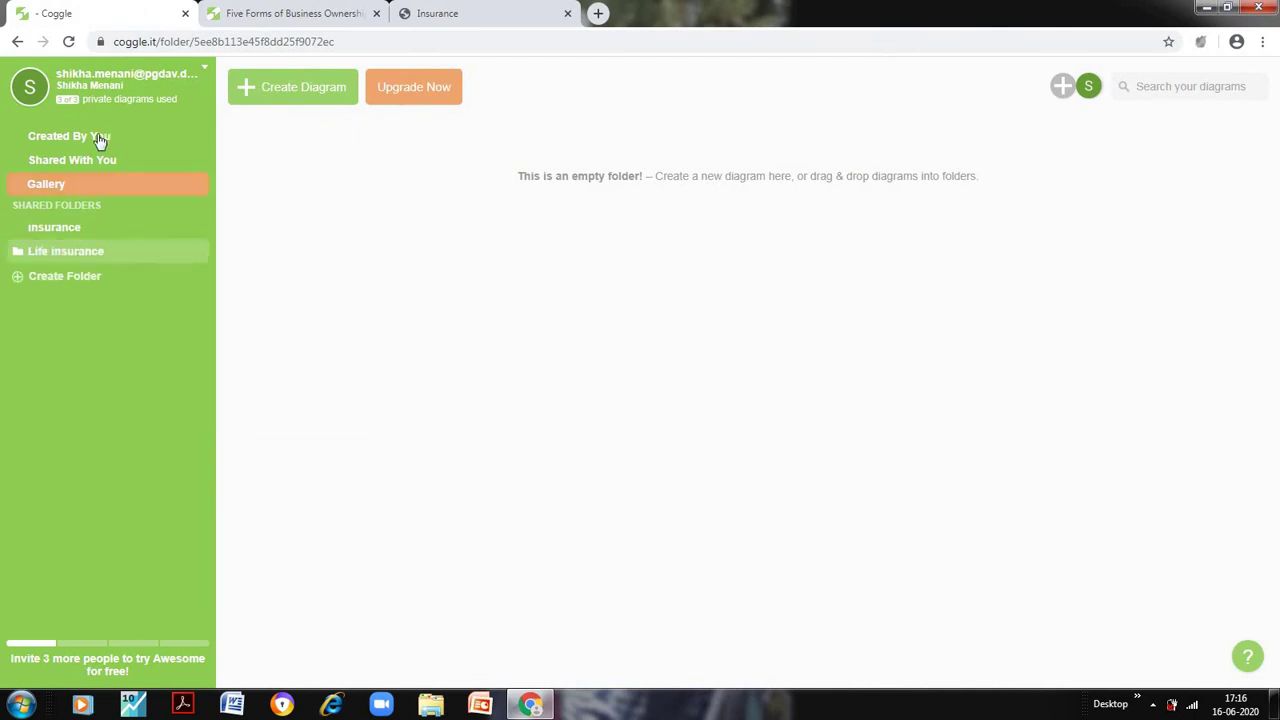
Drag the newest Insurance diagram into the Life insurance folder and verify it's there.
click(85, 145)
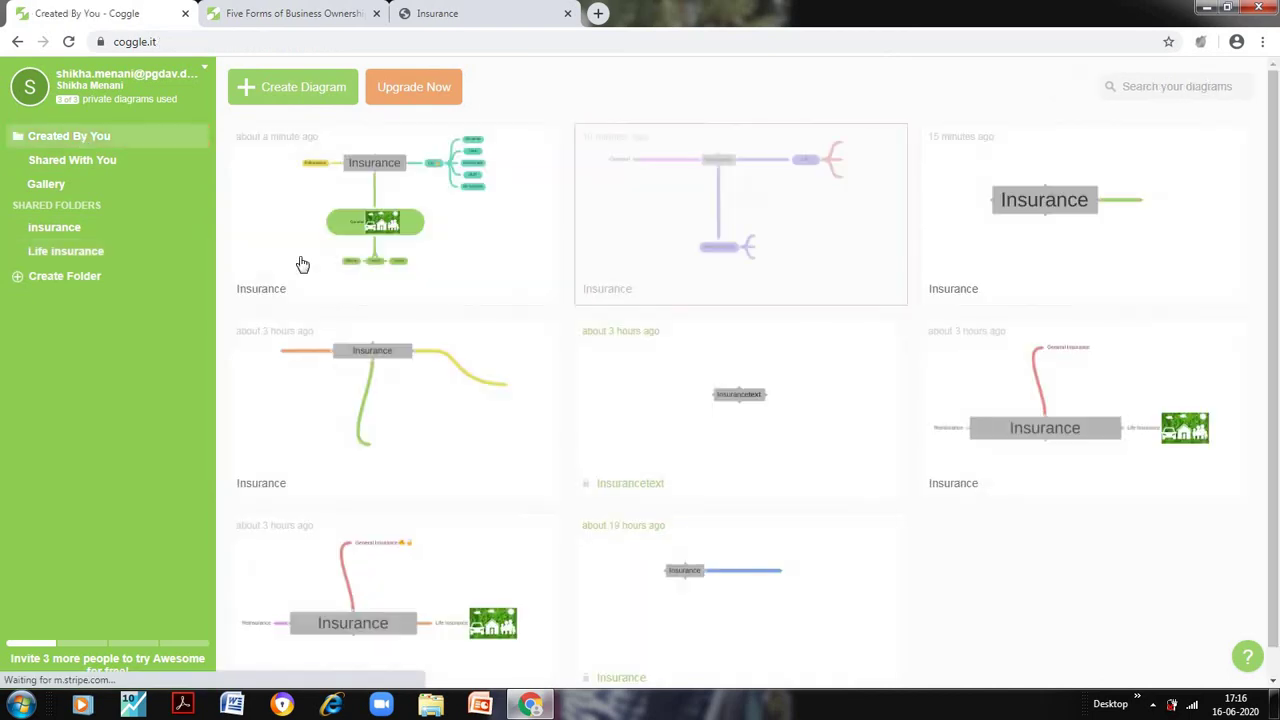
drag(400, 212, 74, 258)
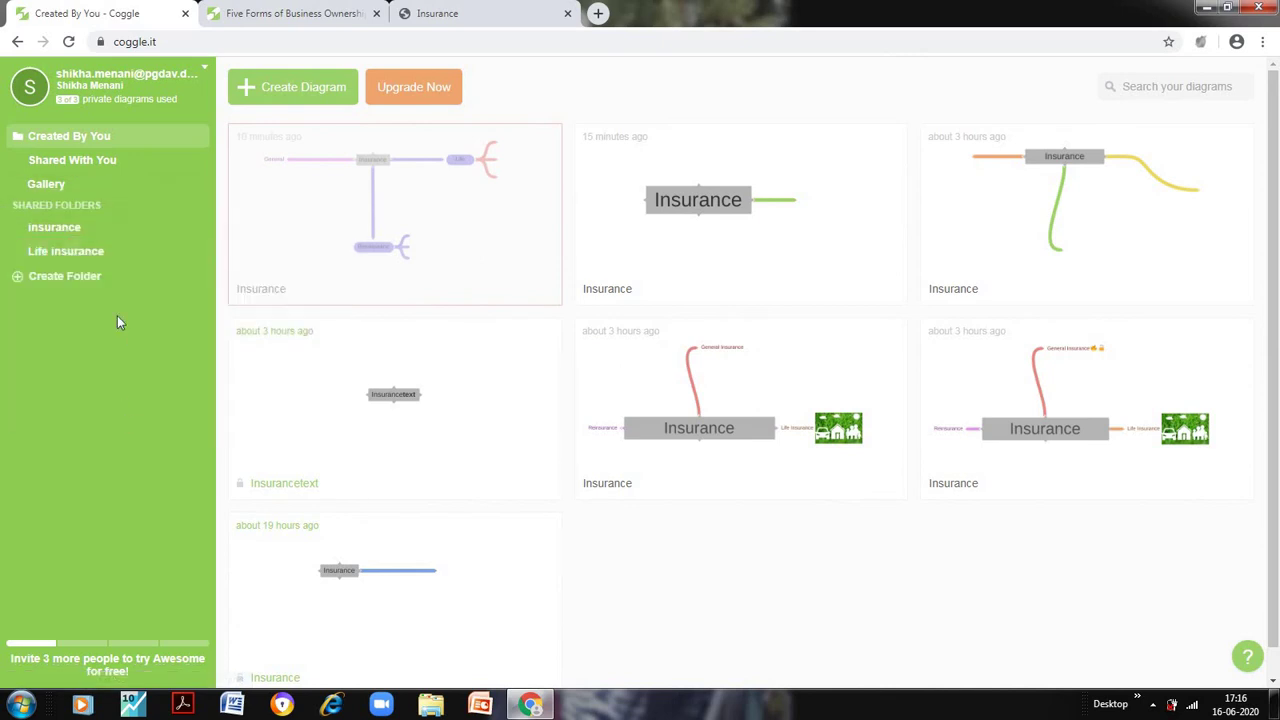
click(77, 251)
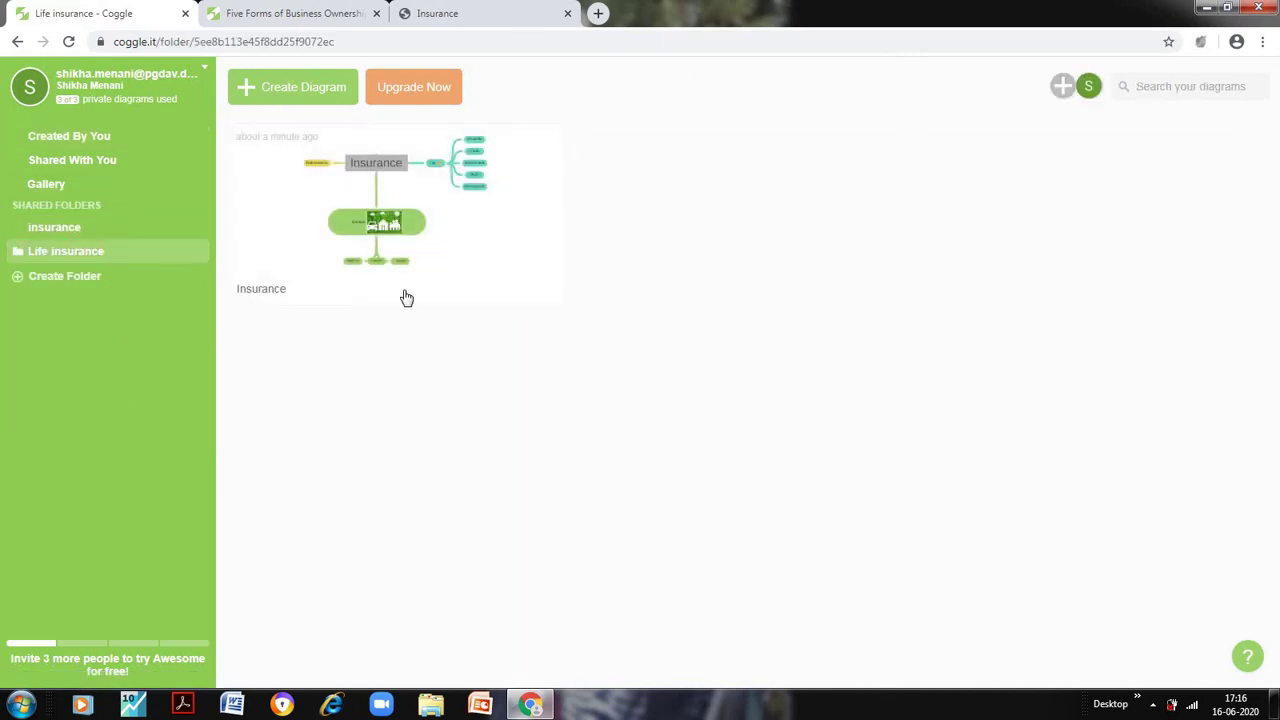
click(79, 134)
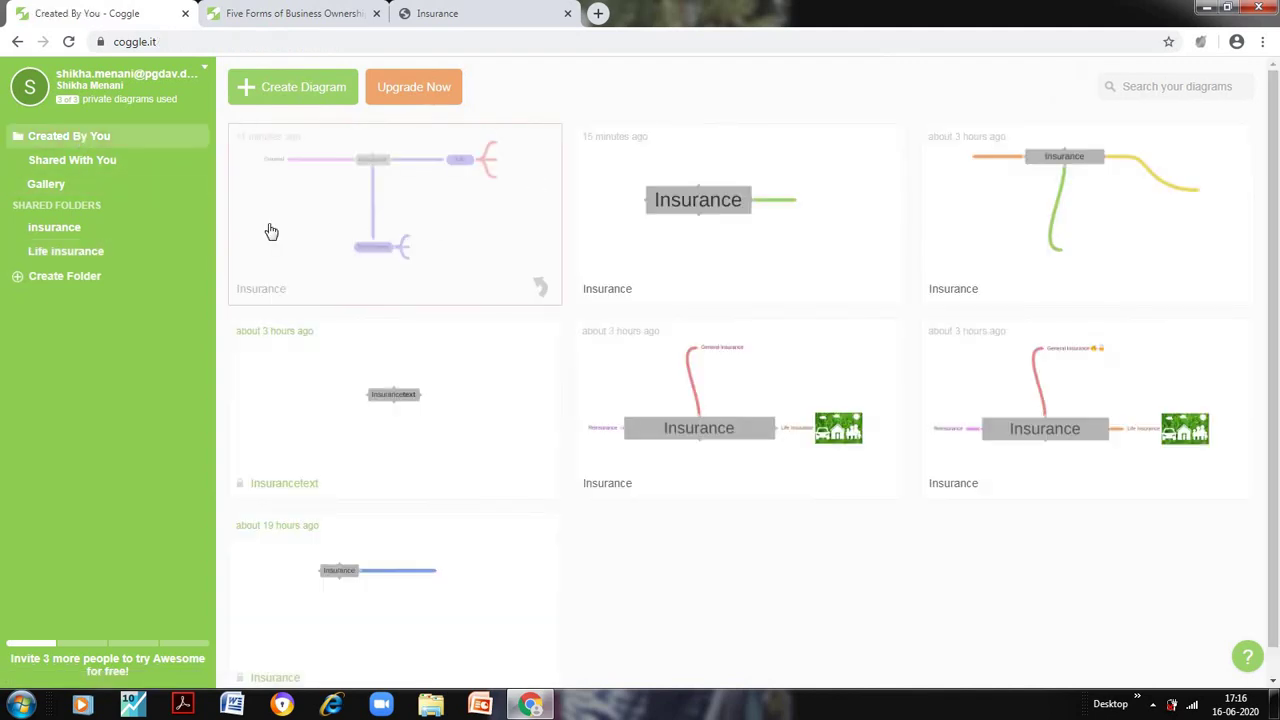